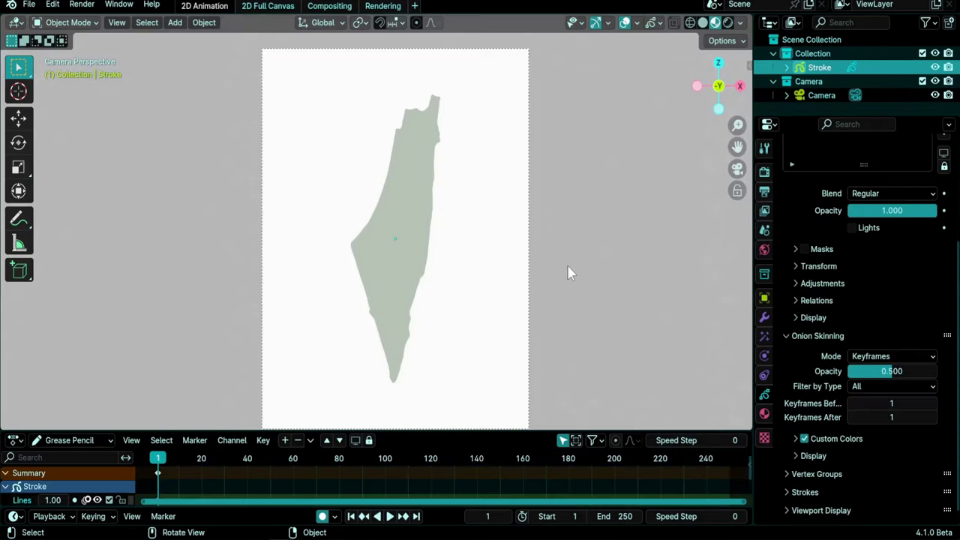
- Review the render resolution settings and the camera's ref.jpg background image settings
click(764, 172)
click(764, 192)
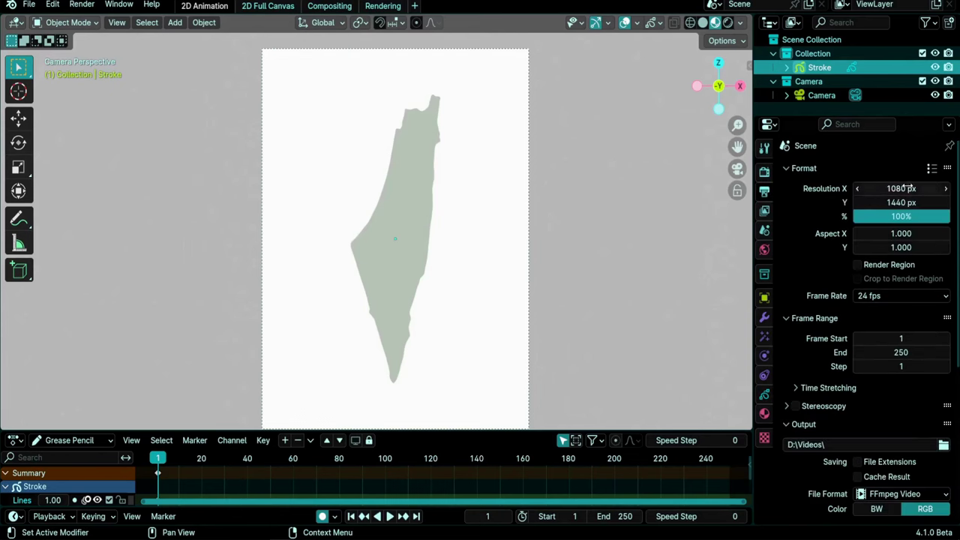
click(825, 96)
click(764, 355)
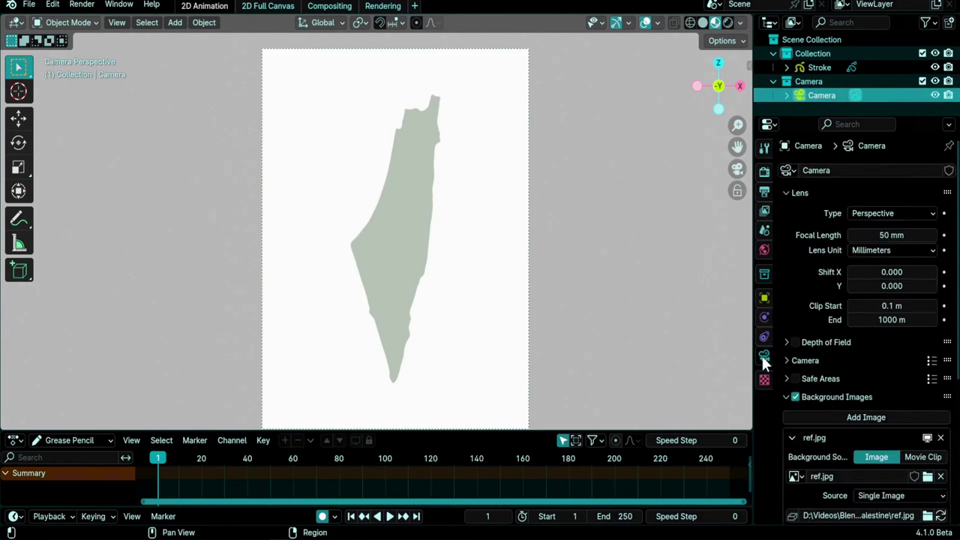
scroll(792, 341, down, 3)
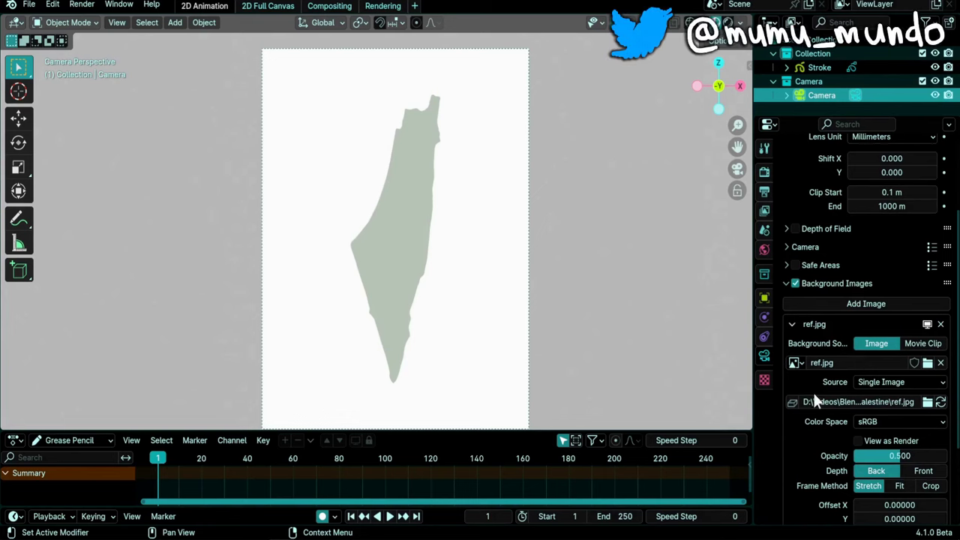
scroll(813, 392, down, 1)
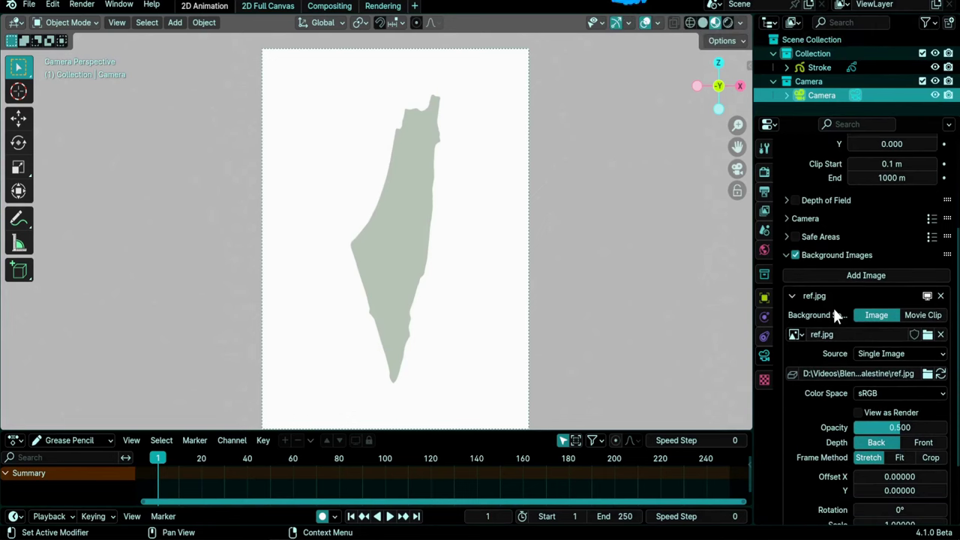
- Switch the Stroke object to Draw Mode and look through the available drawing brushes, keeping the Pen brush
click(817, 67)
key(ctrl+Tab)
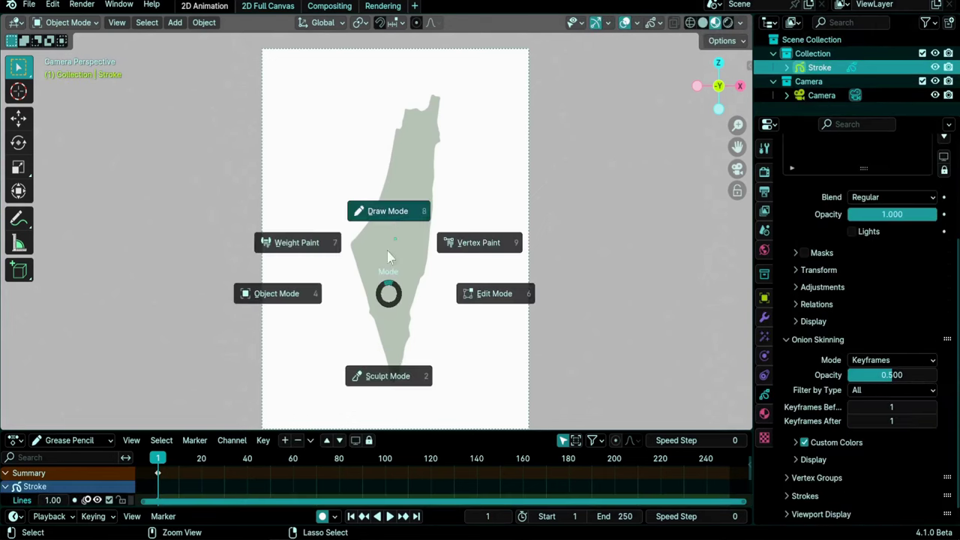
click(389, 209)
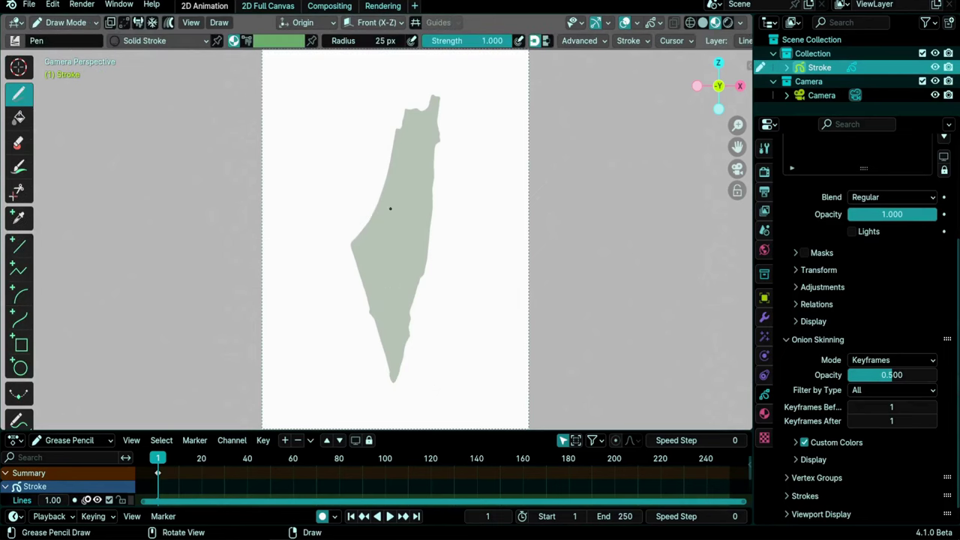
click(14, 41)
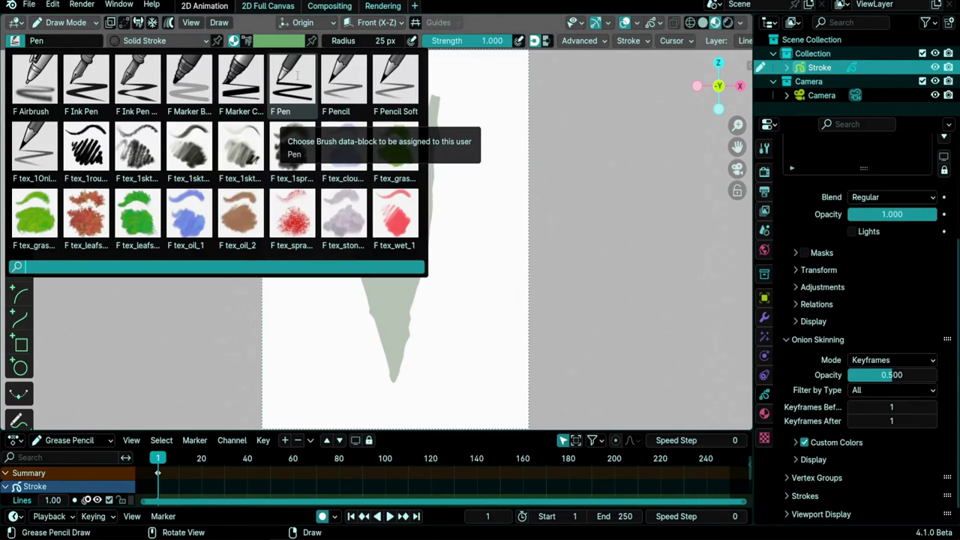
click(17, 43)
- Set the Pen brush radius to 72 px and enable automatic merging of strokes
scroll(386, 191, up, 5)
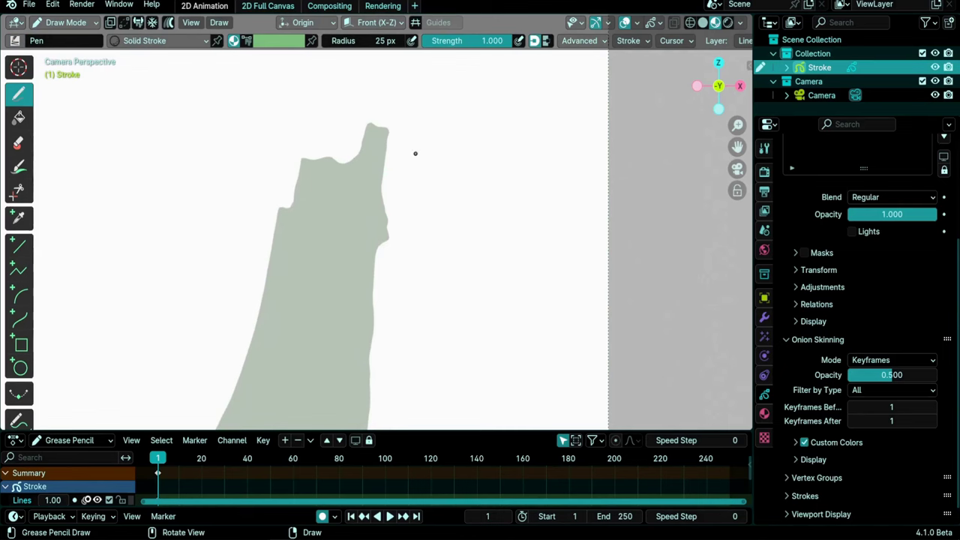
key(f)
click(450, 155)
click(124, 24)
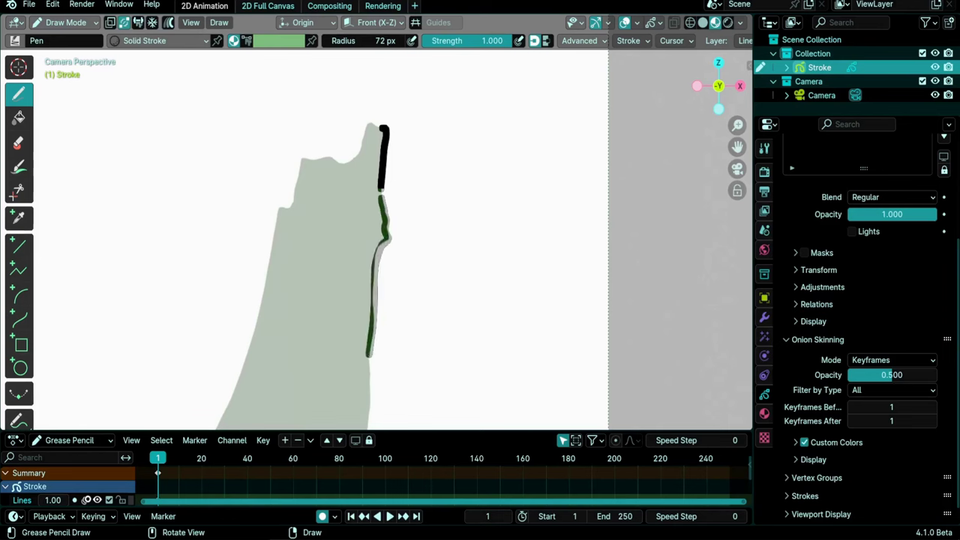
- Trace the map shape's right edge in black from its upper corner down towards the lower tip
drag(368, 395, 368, 396)
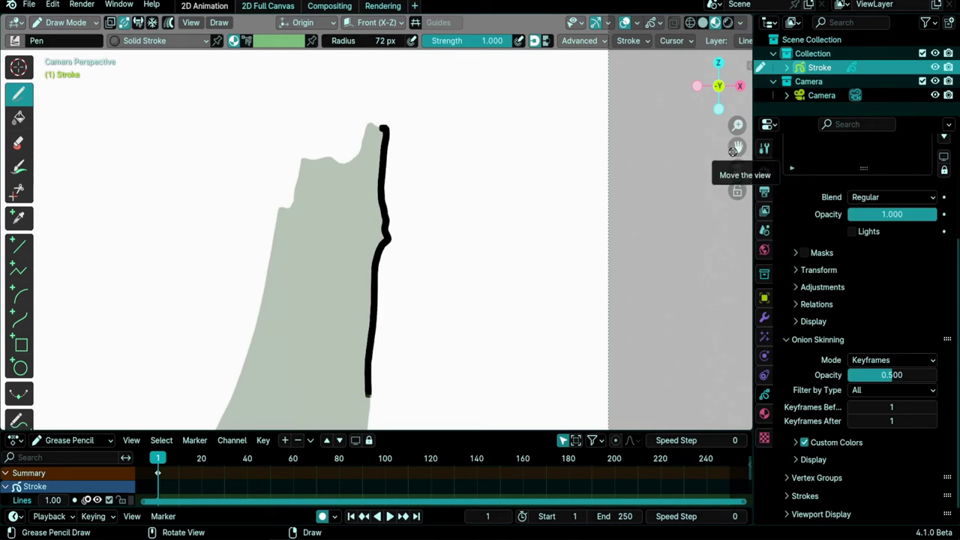
mouse_move(428, 353)
shift+middle_down()
mouse_move(499, 147)
mouse_move(450, 107)
shift+middle_up()
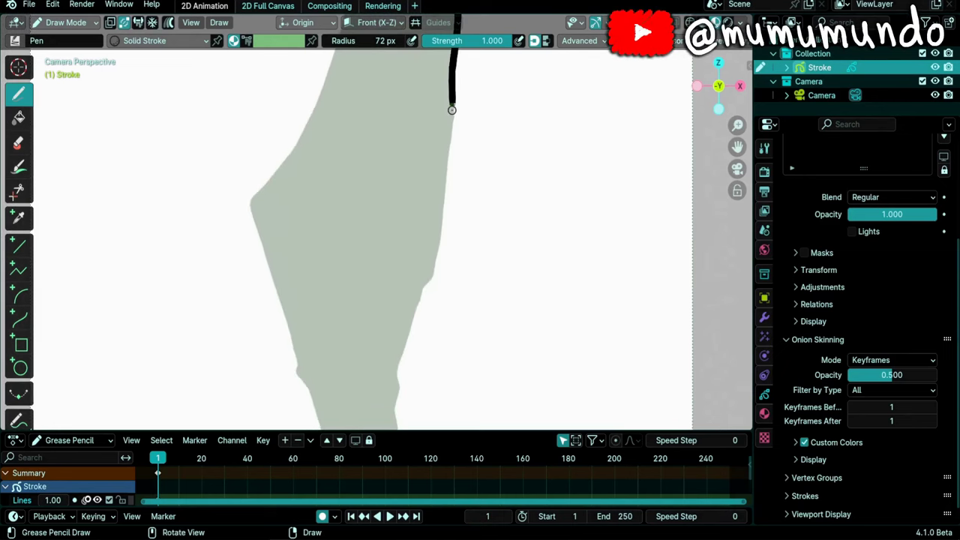
drag(451, 111, 447, 196)
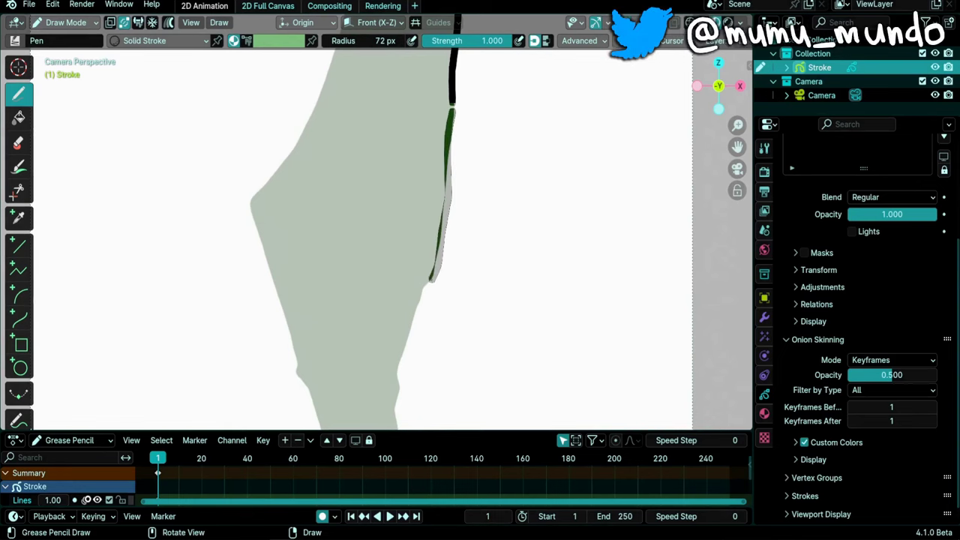
drag(429, 281, 416, 313)
drag(399, 367, 392, 414)
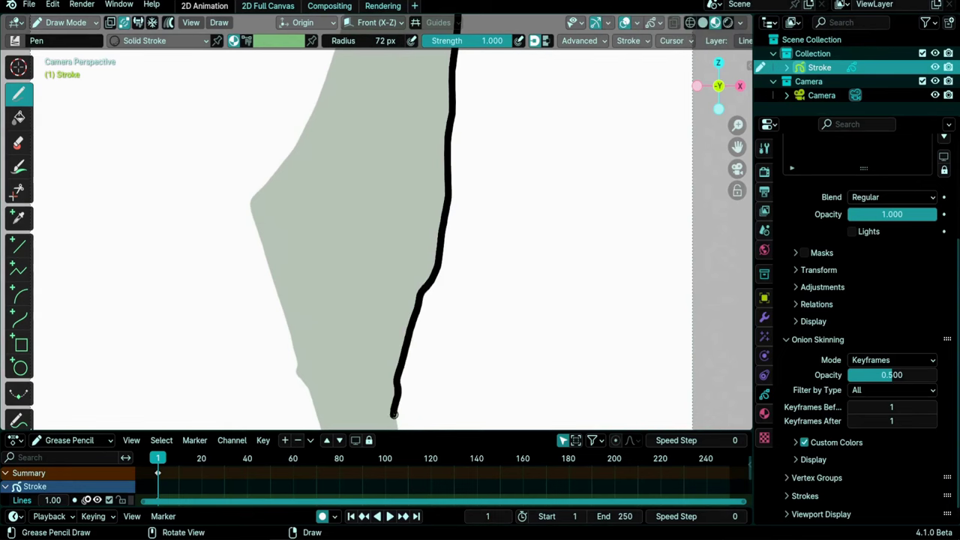
- Continue the outline around the map's lower tip, up its left edge and across the jagged upper end
middle_drag(455, 384, 460, 184)
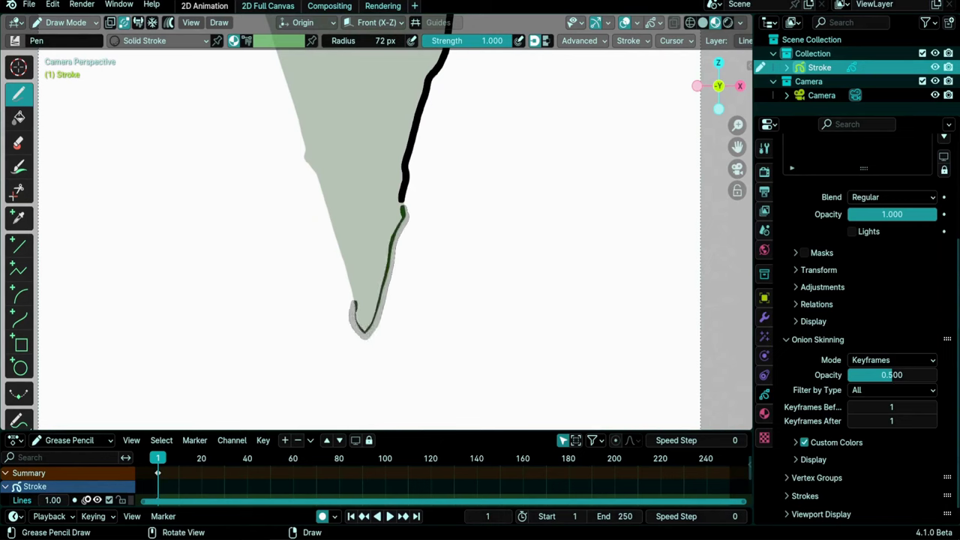
drag(340, 243, 330, 226)
middle_drag(330, 203, 352, 348)
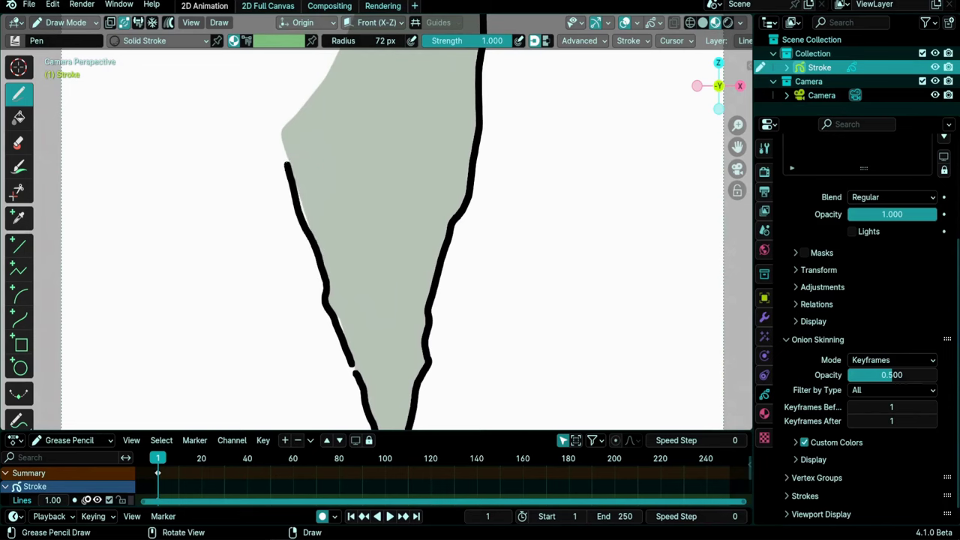
shift+middle_drag(366, 135, 315, 8)
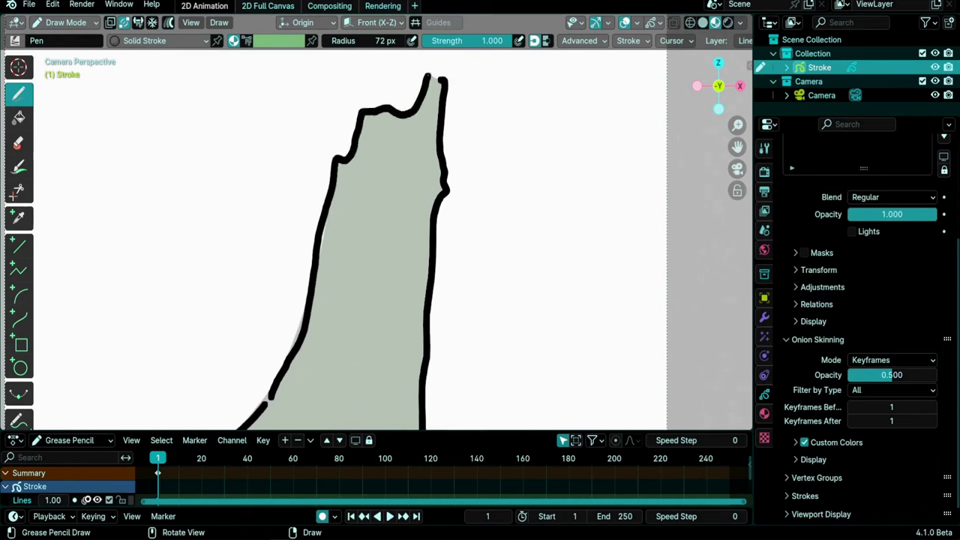
scroll(495, 115, up, 2)
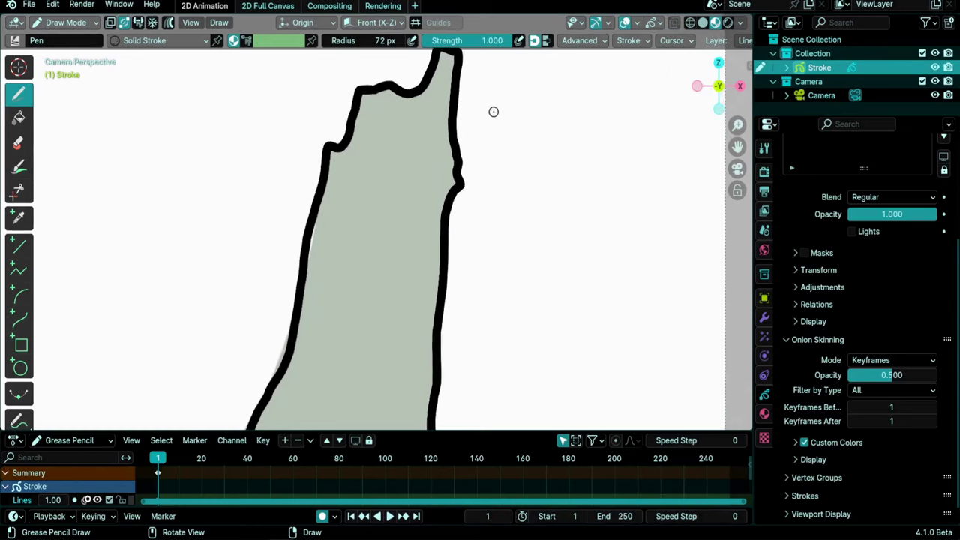
- Close the remaining gap in the map outline's left edge by making the stroke cyclic in Edit Mode
shift+middle_drag(475, 110, 390, 289)
scroll(397, 255, up, 5)
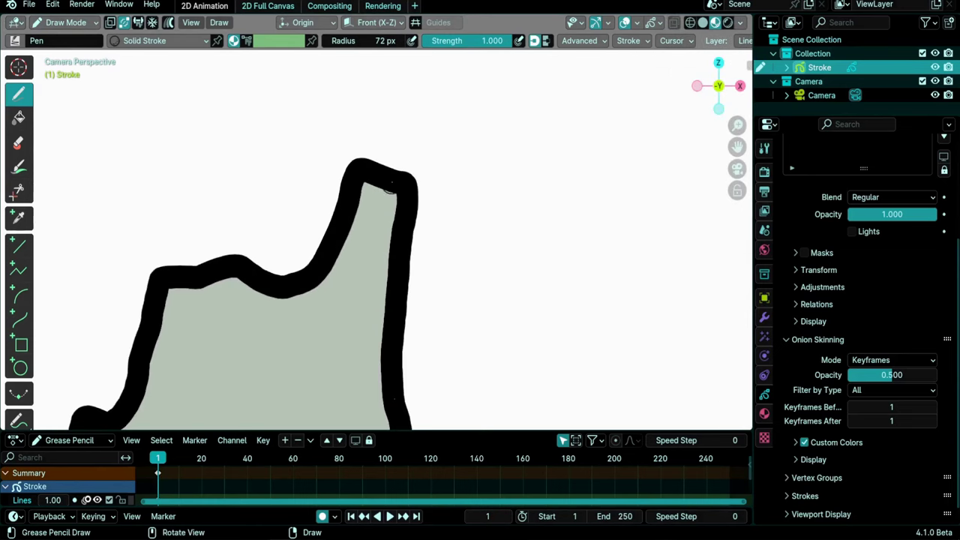
scroll(376, 247, down, 6)
shift+middle_drag(353, 325, 382, 257)
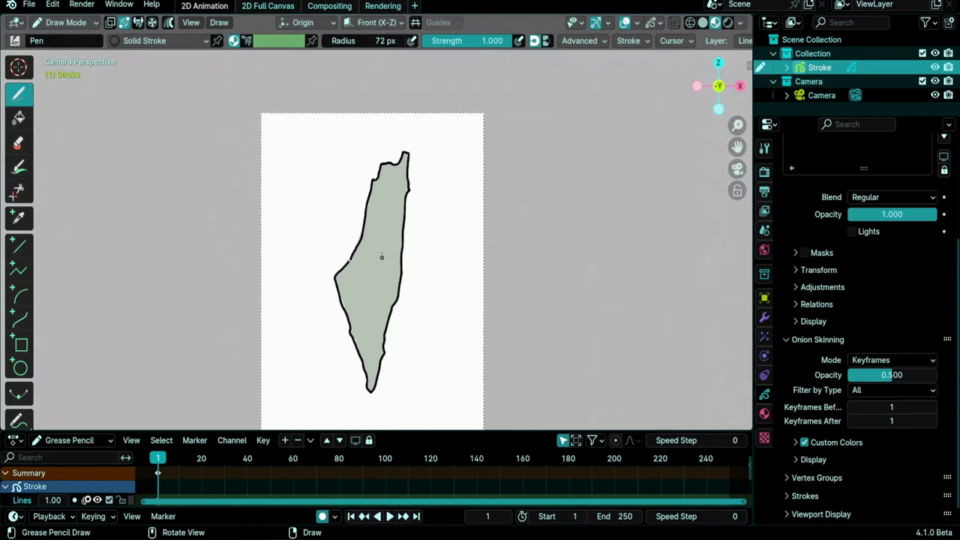
scroll(345, 293, up, 8)
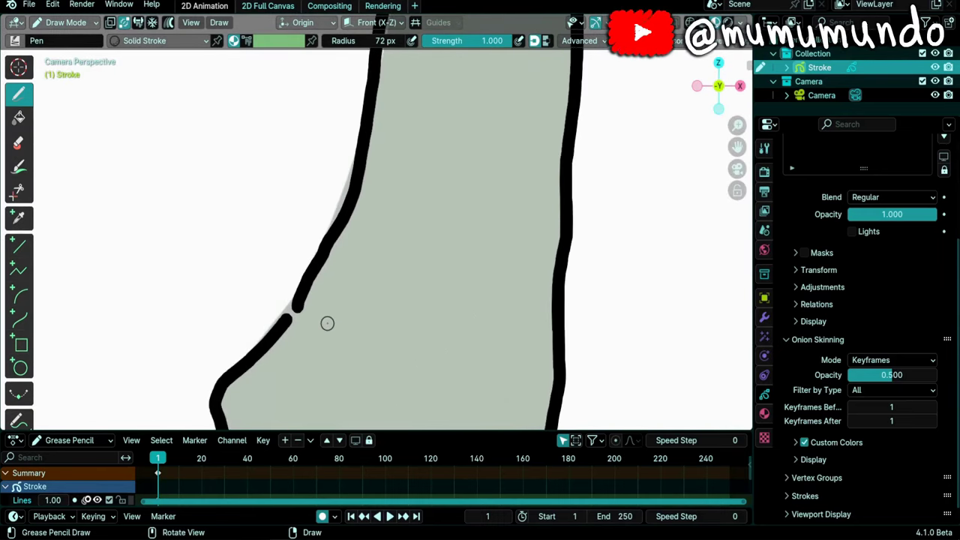
key(Tab)
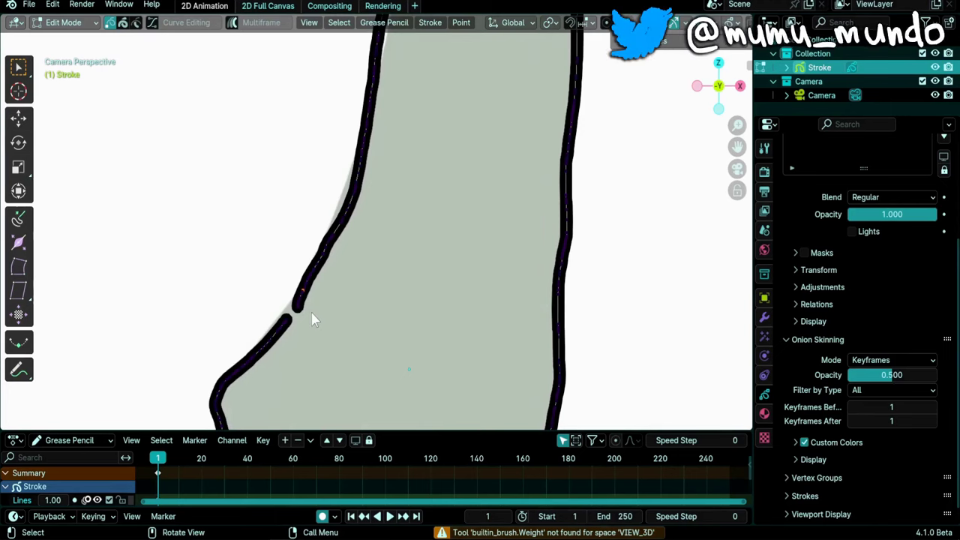
key(f)
scroll(370, 270, down, 5)
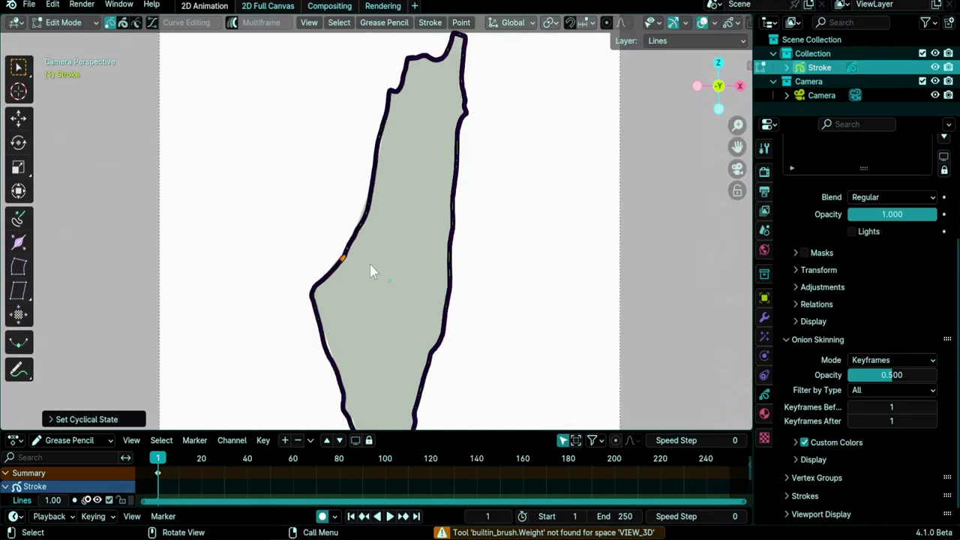
shift+middle_drag(386, 251, 364, 264)
- Switch the map outline to Sculpt Mode and lower the Lines layer's opacity to 0.883
key(ctrl+Tab)
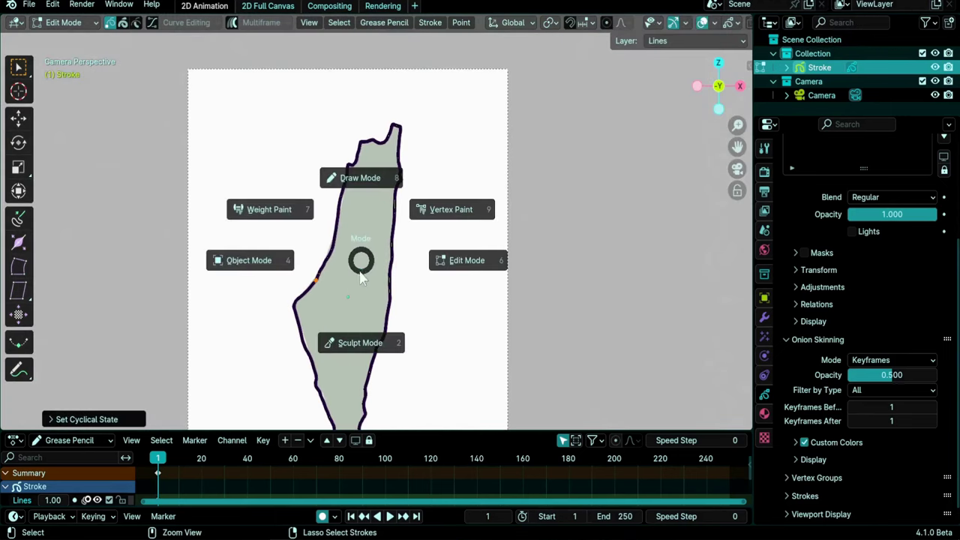
click(356, 338)
scroll(387, 257, up, 3)
scroll(443, 238, up, 2)
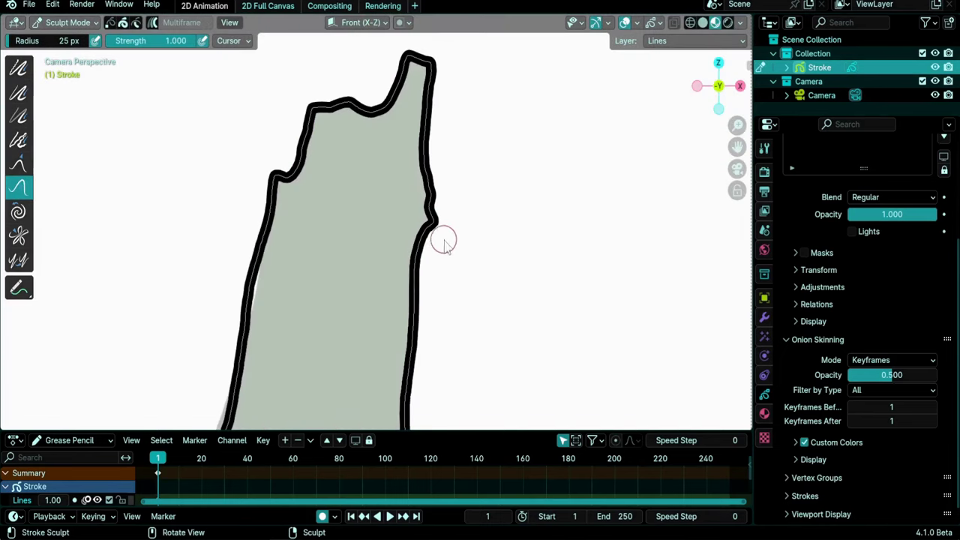
scroll(819, 235, up, 3)
scroll(818, 229, up, 2)
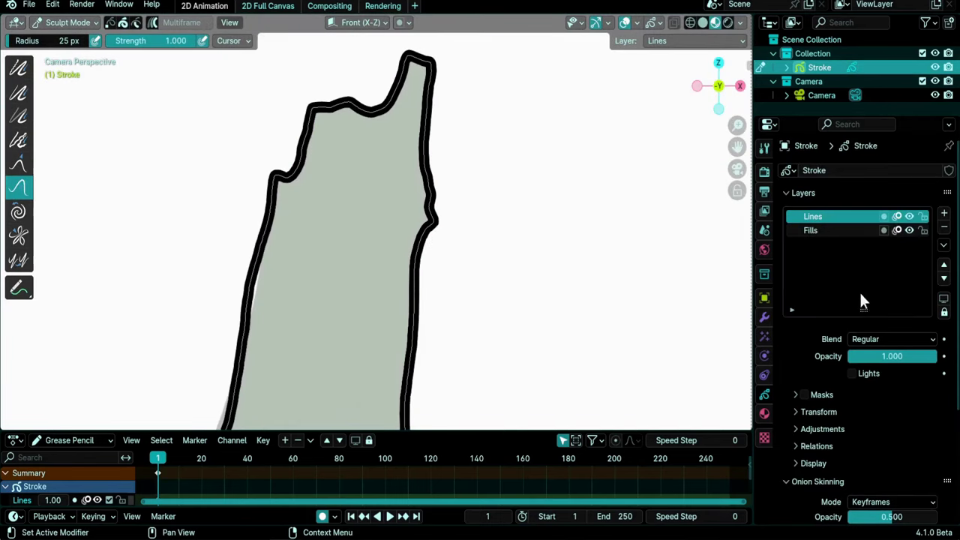
mouse_move(915, 362)
mouse_down()
mouse_move(866, 362)
mouse_move(927, 362)
mouse_up()
- Disable Lock Object Modes, then set the depth of the camera's ref.jpg background image to Front
click(52, 3)
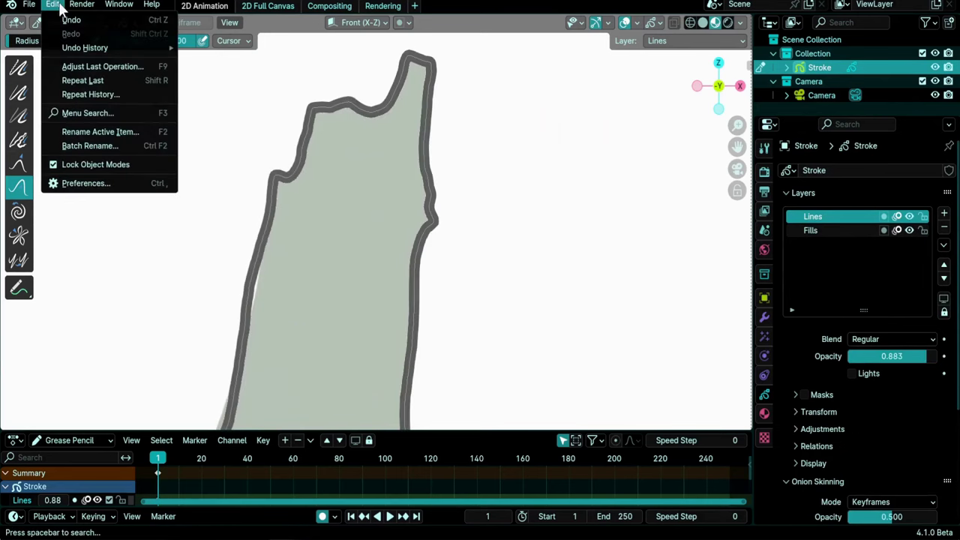
click(54, 164)
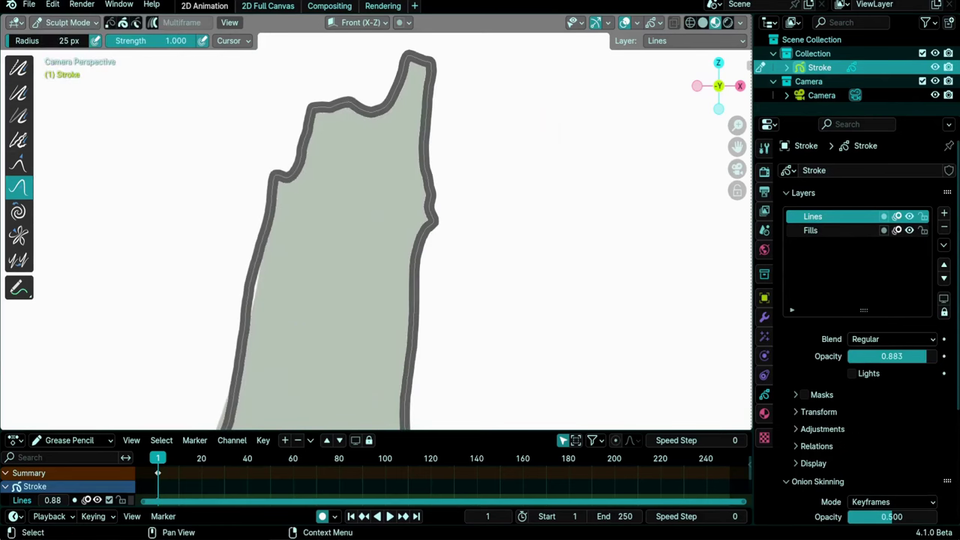
click(820, 96)
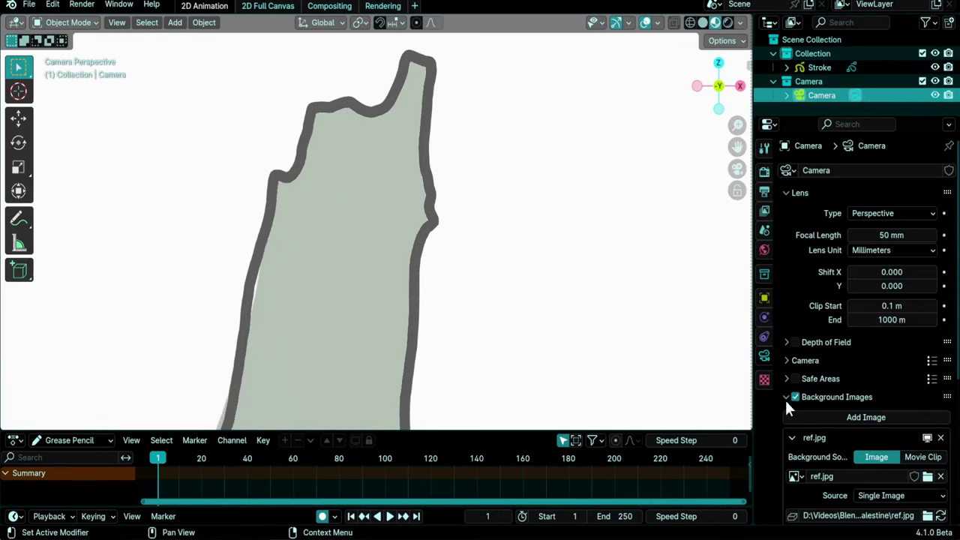
scroll(836, 362, down, 8)
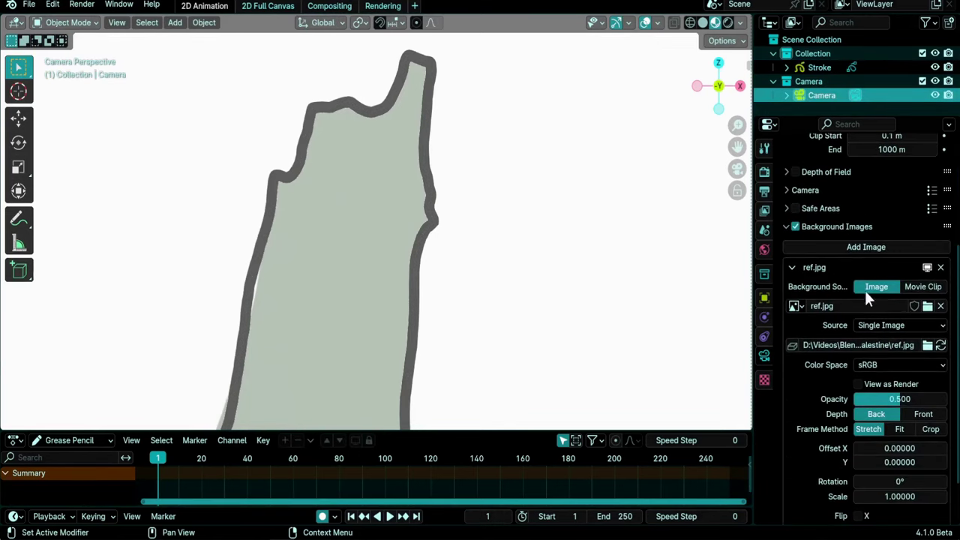
click(923, 355)
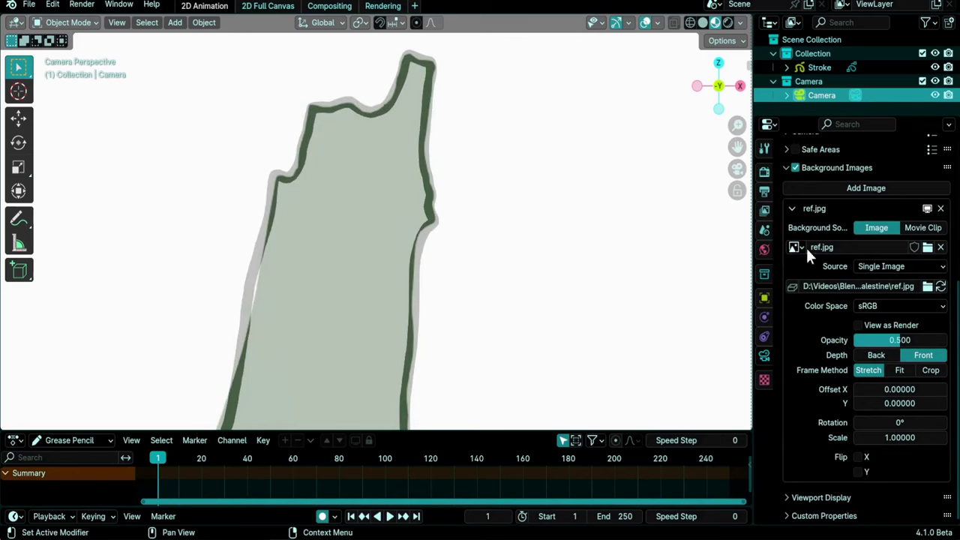
- Return to the Stroke object in Sculpt Mode and enable Lock Object Modes again
click(814, 66)
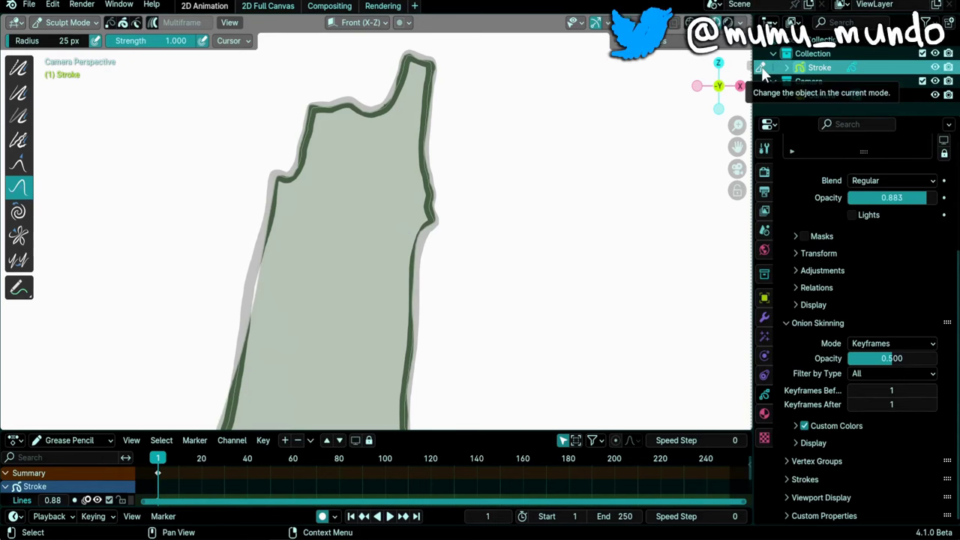
click(52, 5)
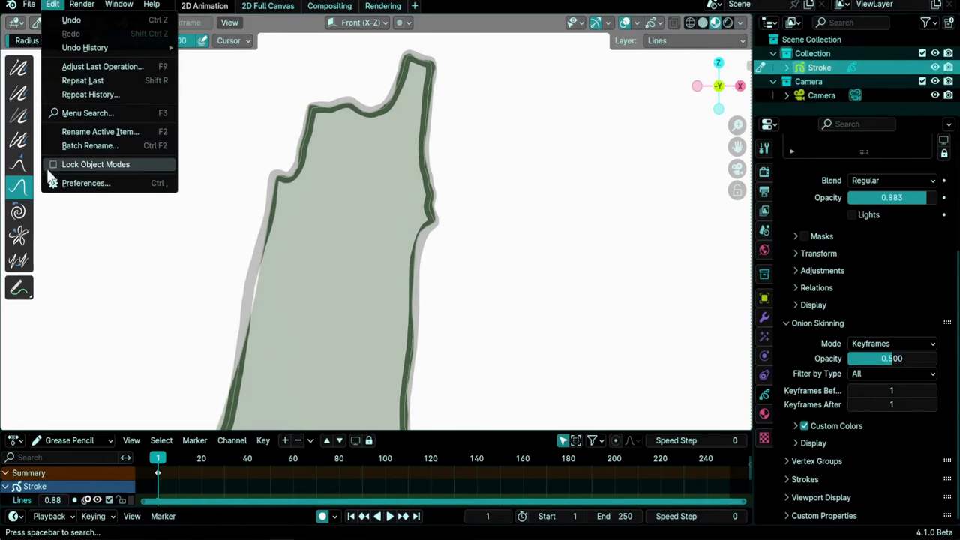
click(96, 164)
- Set the sculpt brush radius to 77 px and push the outline's top tip and upper right edge onto the reference
key(f)
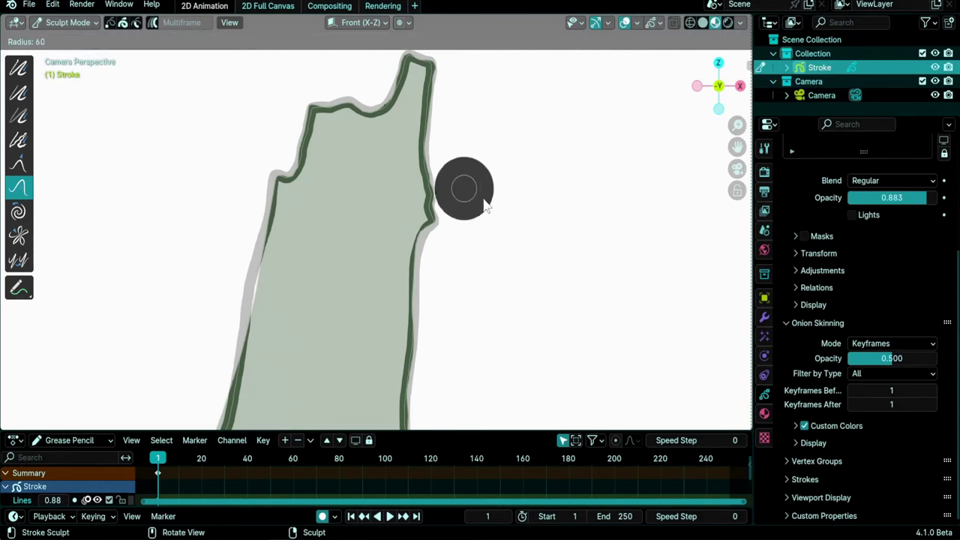
click(492, 204)
shift+middle_drag(482, 187, 478, 227)
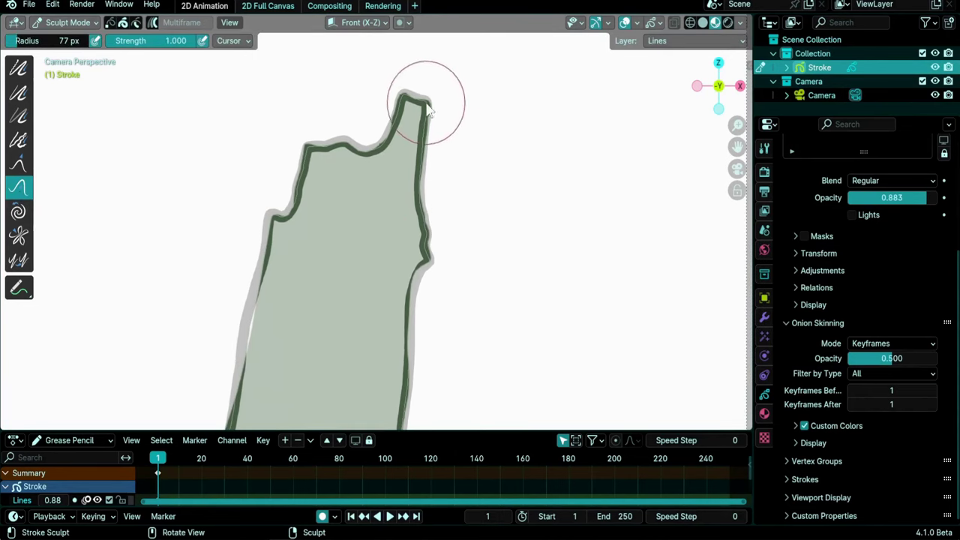
drag(419, 102, 415, 98)
mouse_move(423, 189)
mouse_down()
mouse_move(430, 105)
mouse_move(429, 161)
mouse_up()
drag(427, 238, 431, 258)
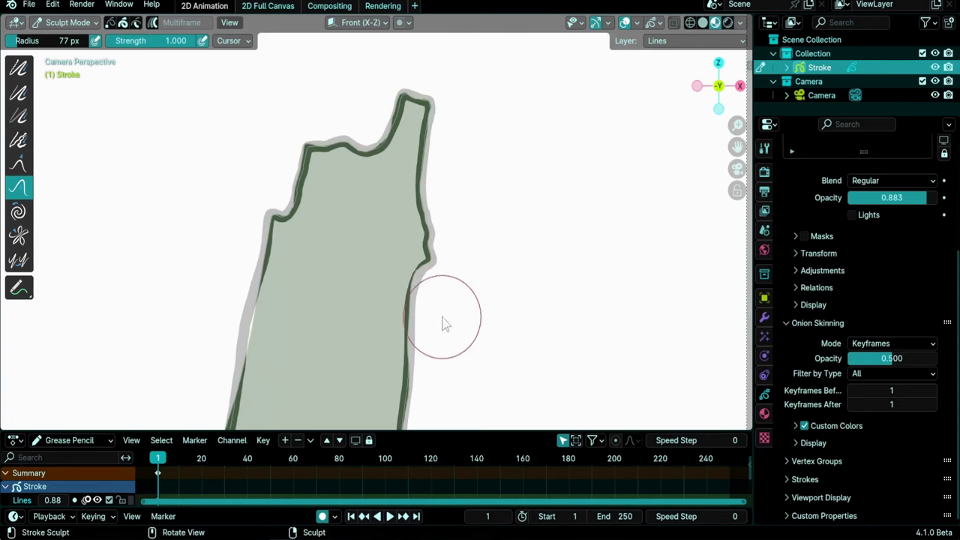
- Sculpt the middle stretch of the outline's right edge, below the small bump, onto the grey reference line
shift+middle_drag(443, 317, 434, 246)
drag(425, 174, 427, 172)
drag(417, 219, 410, 230)
ctrl+middle_drag(409, 297, 408, 279)
drag(408, 273, 404, 279)
drag(405, 277, 402, 282)
drag(409, 241, 406, 238)
shift+middle_drag(400, 321, 414, 225)
drag(416, 234, 414, 330)
- Sculpt the lower right edge of the map outline to follow the reference down towards the bottom tip
shift+scroll(416, 326, down, 2)
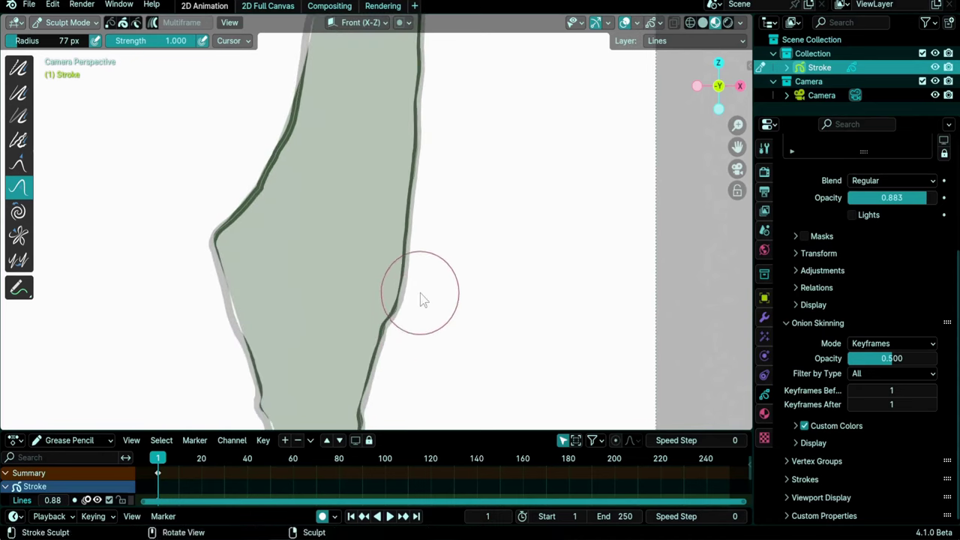
scroll(369, 306, up, 3)
drag(368, 299, 389, 294)
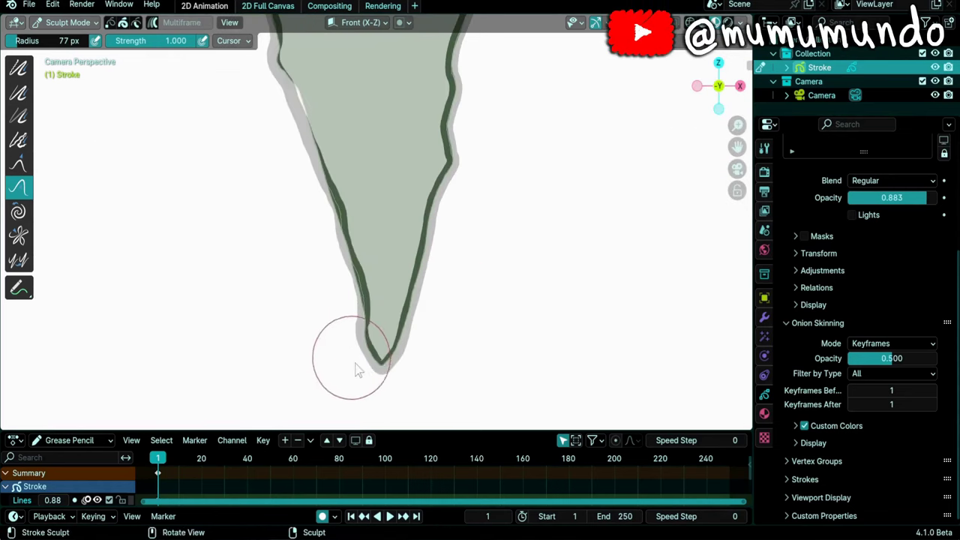
drag(370, 286, 346, 291)
shift+scroll(326, 304, up, 3)
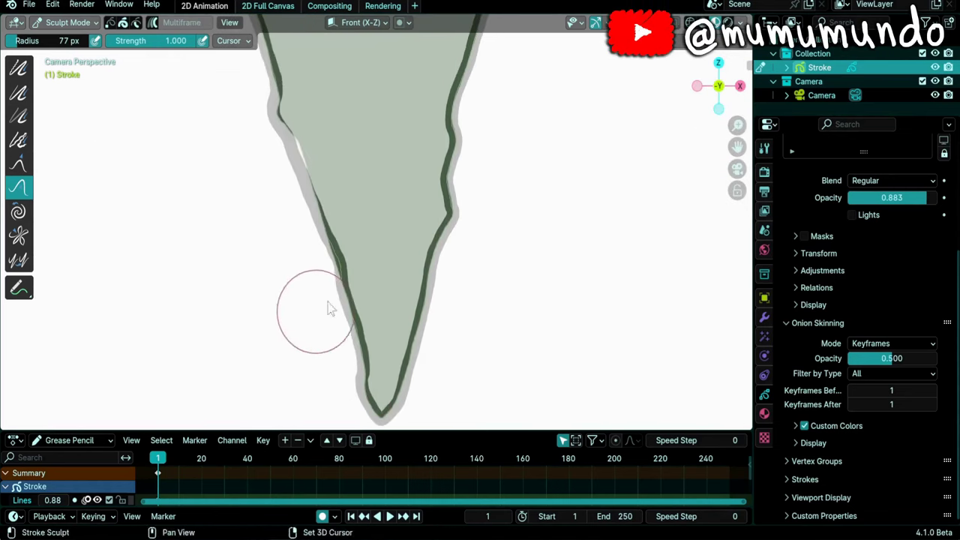
- Sculpt the outline's bottom tip and its whole left edge up to the notched top to match the reference
shift+scroll(282, 254, up, 4)
drag(287, 248, 287, 217)
shift+middle_drag(335, 293, 334, 193)
drag(366, 352, 319, 219)
shift+middle_drag(191, 164, 218, 373)
drag(292, 313, 301, 309)
shift+middle_drag(323, 223, 337, 332)
mouse_move(275, 291)
mouse_down()
mouse_move(248, 250)
mouse_move(237, 150)
mouse_move(263, 251)
mouse_up()
mouse_move(251, 187)
mouse_down()
mouse_move(268, 232)
mouse_move(274, 208)
mouse_move(337, 379)
mouse_up()
shift+middle_drag(319, 197, 315, 375)
mouse_move(242, 306)
mouse_down()
mouse_move(297, 276)
mouse_move(276, 270)
mouse_up()
shift+middle_drag(276, 269, 255, 427)
scroll(516, 184, down, 3)
- Refine the upper right edge of the outline against the reference, then frame the whole map
shift+middle_drag(510, 275, 524, 139)
scroll(524, 187, down, 1)
scroll(522, 259, up, 3)
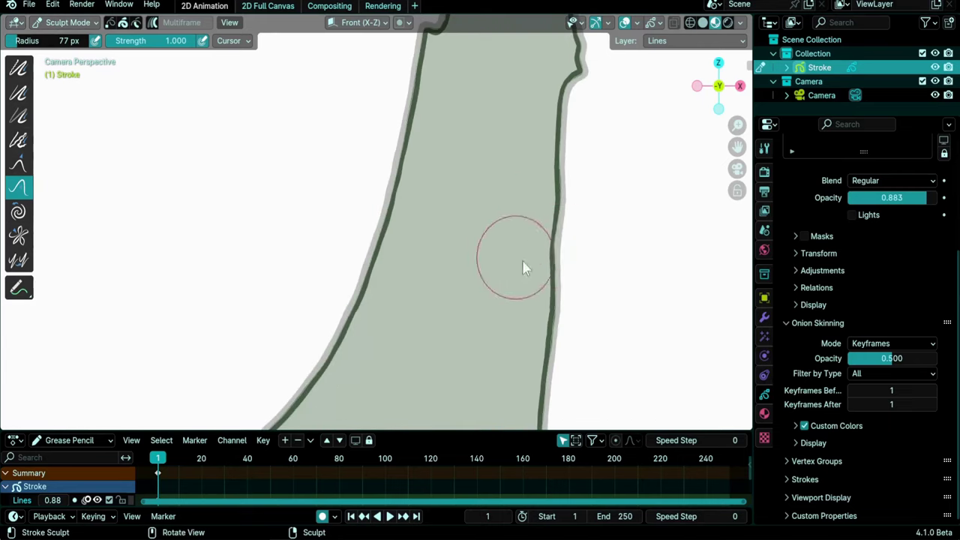
drag(521, 260, 556, 248)
shift+middle_drag(596, 334, 583, 175)
mouse_move(534, 349)
mouse_down()
mouse_move(529, 342)
mouse_move(532, 351)
mouse_up()
key(Home)
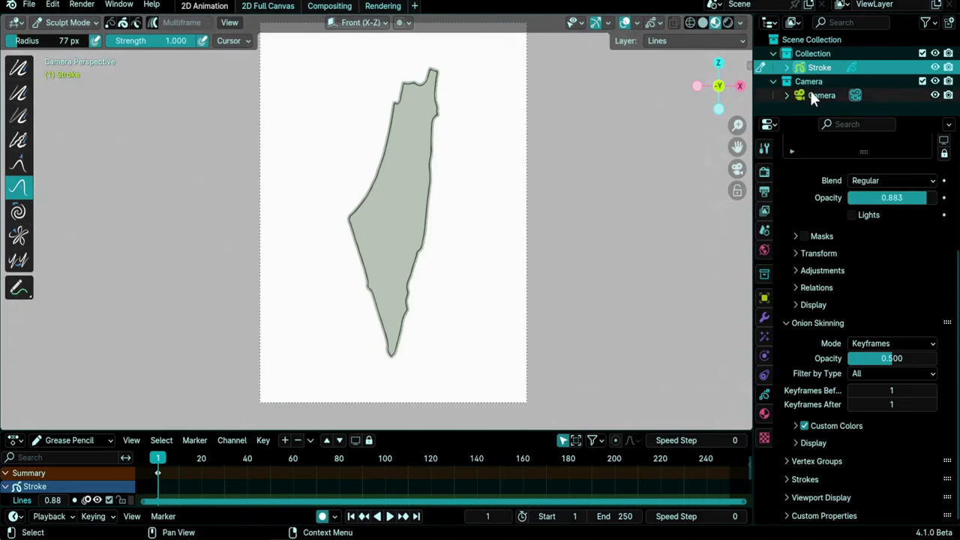
- Select the camera and disable its background images
click(810, 93)
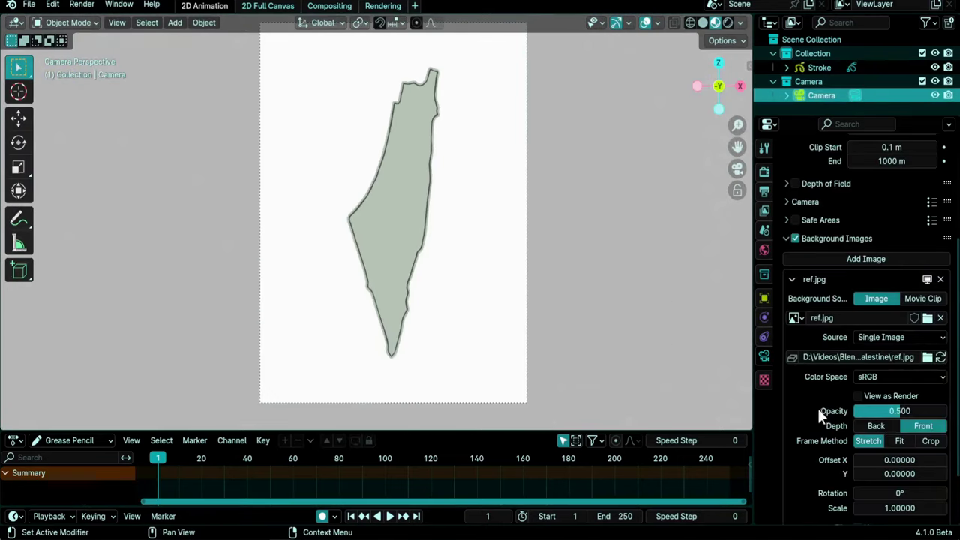
scroll(814, 398, down, 2)
scroll(799, 315, up, 4)
click(794, 282)
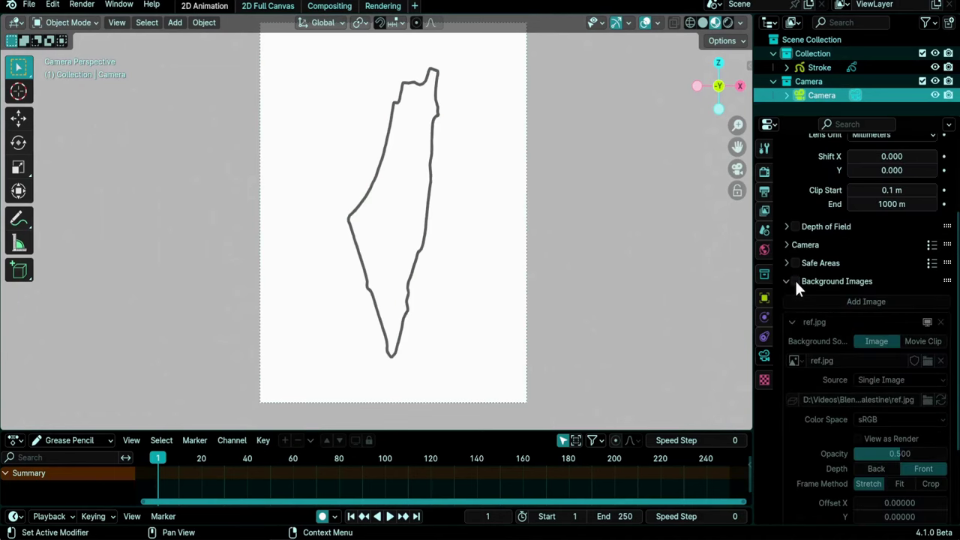
- Return to the Stroke object with the Lines layer's opacity at 1.000 and hide the viewport overlays
click(825, 69)
key(shift+alt+z)
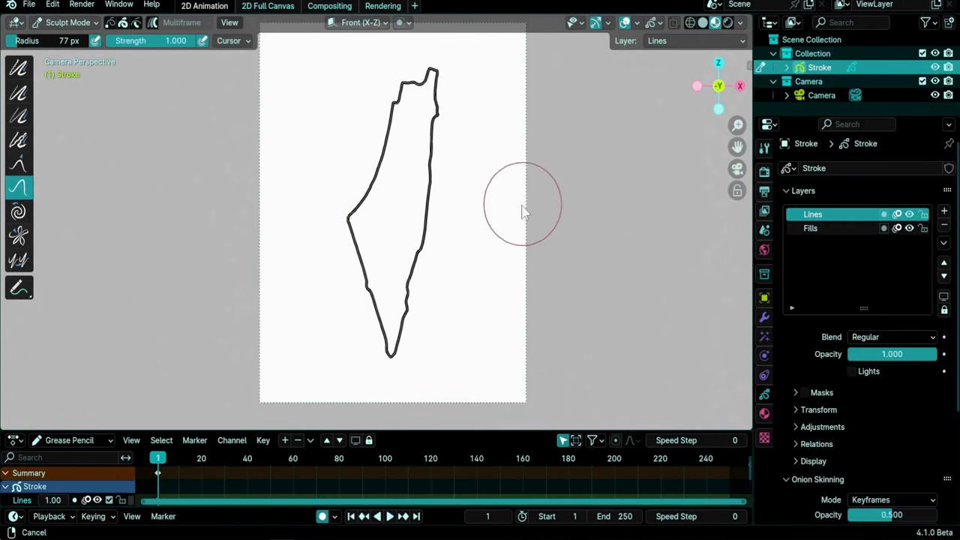
shift+middle_drag(521, 208, 525, 223)
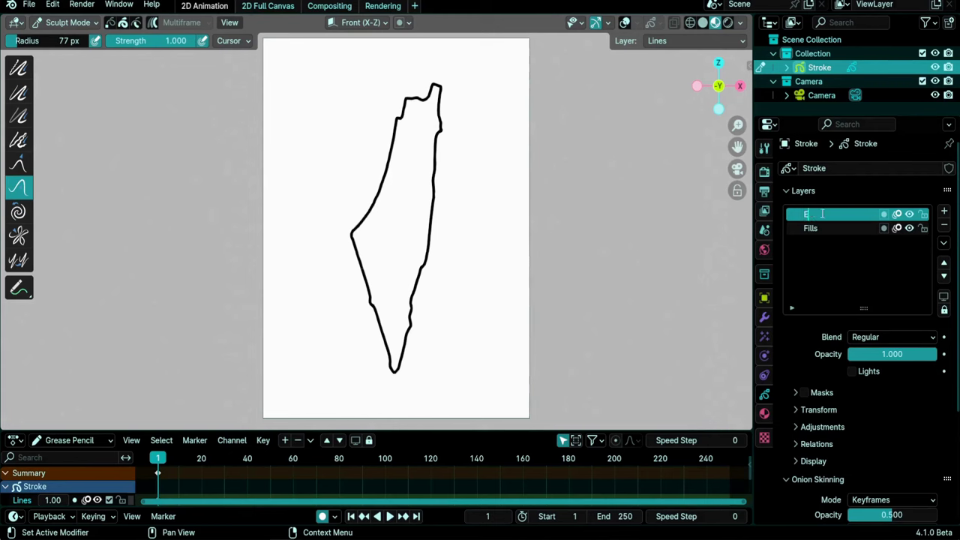
- Rename the Lines layer to Edge, duplicate it, and name the copy Mask
click(943, 244)
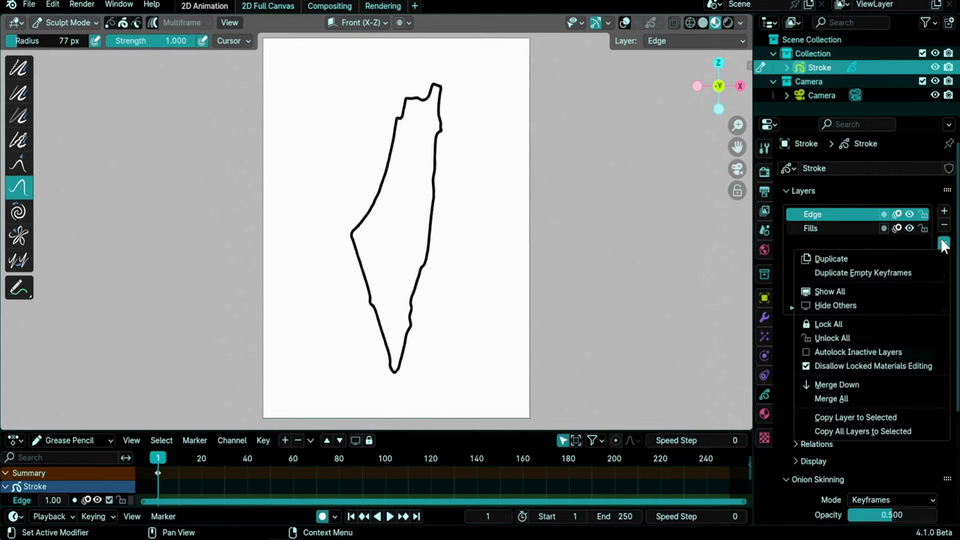
click(881, 258)
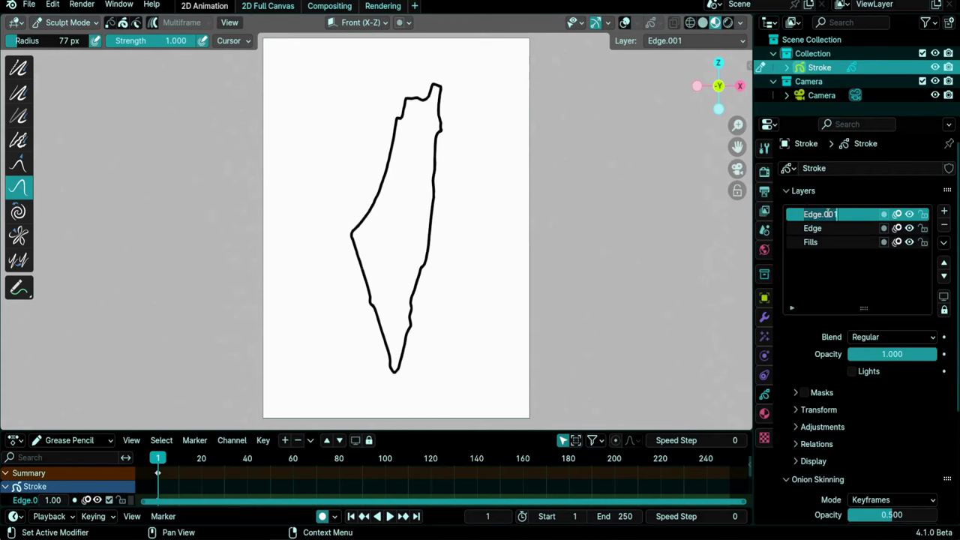
text(Mask)
key(Return)
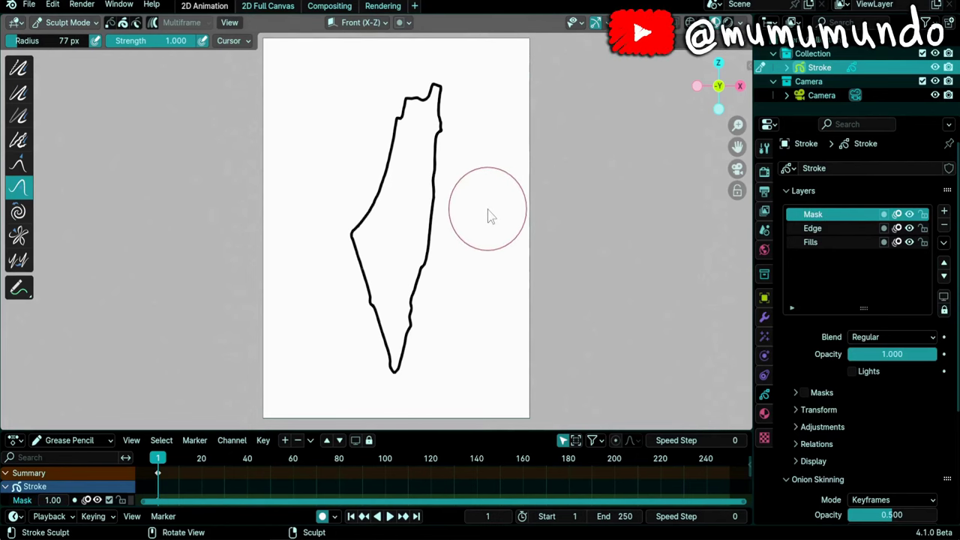
- Make Mask the active layer with the inactive Edge and Fills layers locked automatically
key(y)
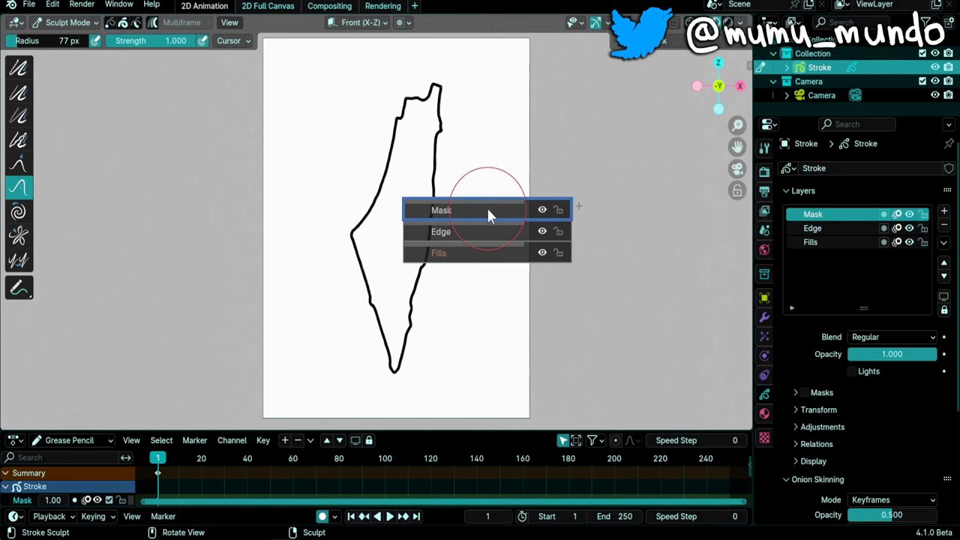
click(488, 227)
click(490, 212)
key(Escape)
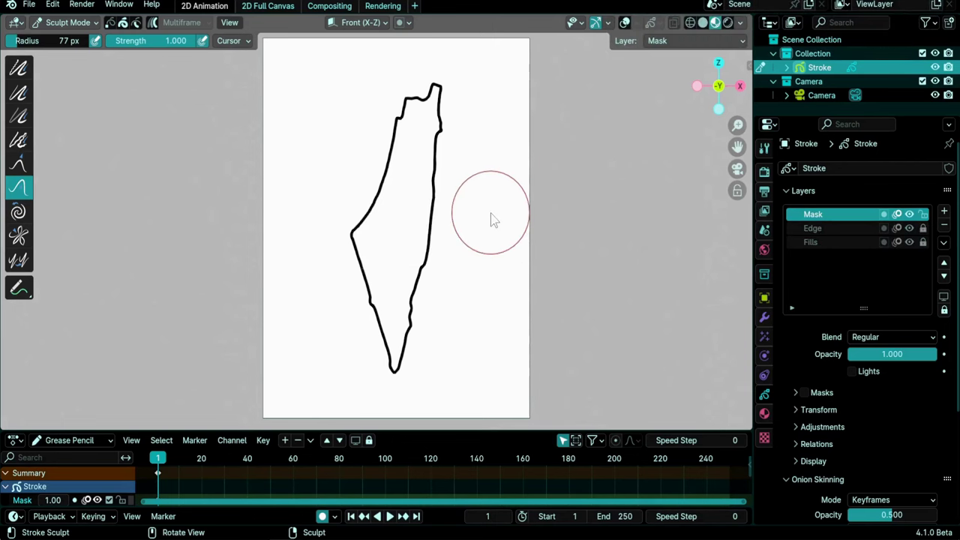
- Assign the Solid Fill material to the Mask layer's outline stroke in Edit Mode
click(766, 414)
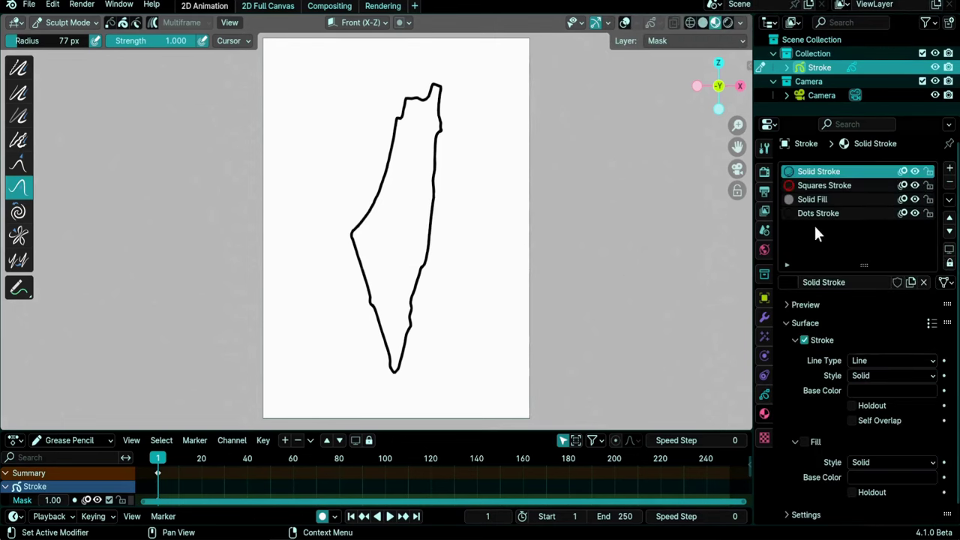
click(820, 198)
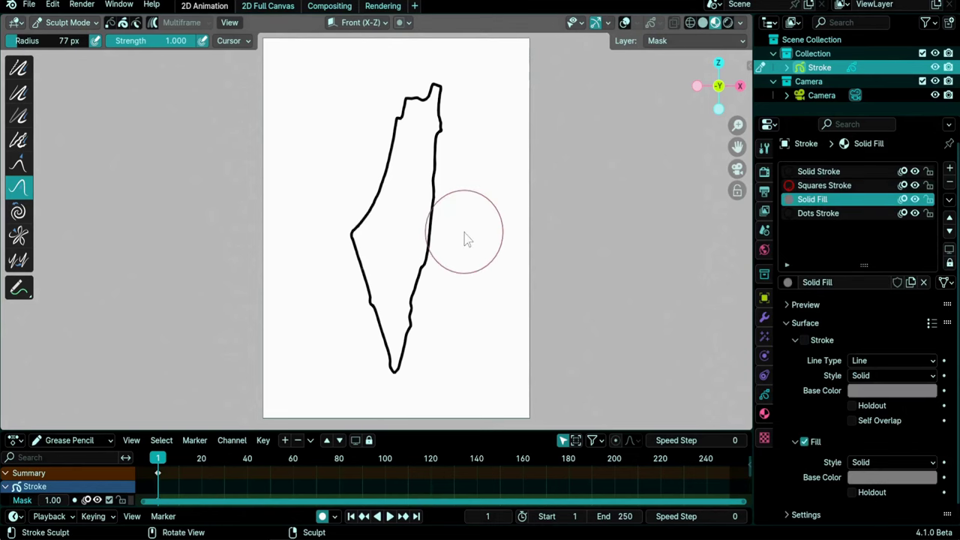
key(ctrl+Tab)
key(6)
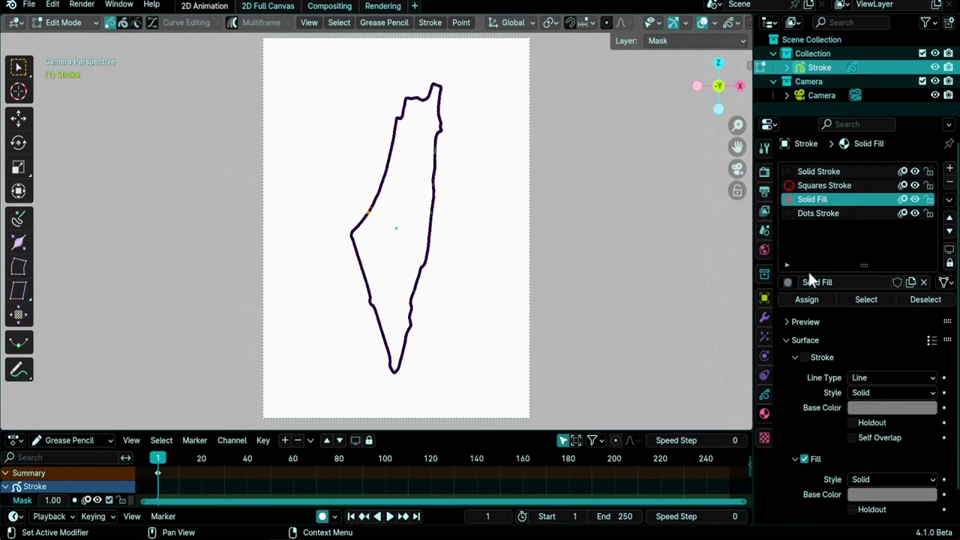
click(799, 300)
- Hide the Mask and Fills layers and move the Edge layer to the top of the layer stack
key(ctrl+shift+Tab)
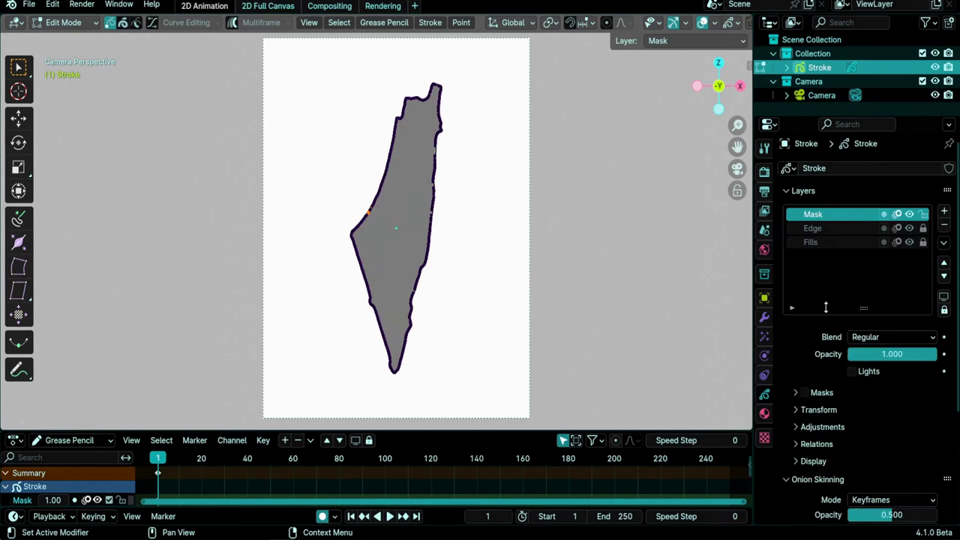
drag(909, 228, 911, 256)
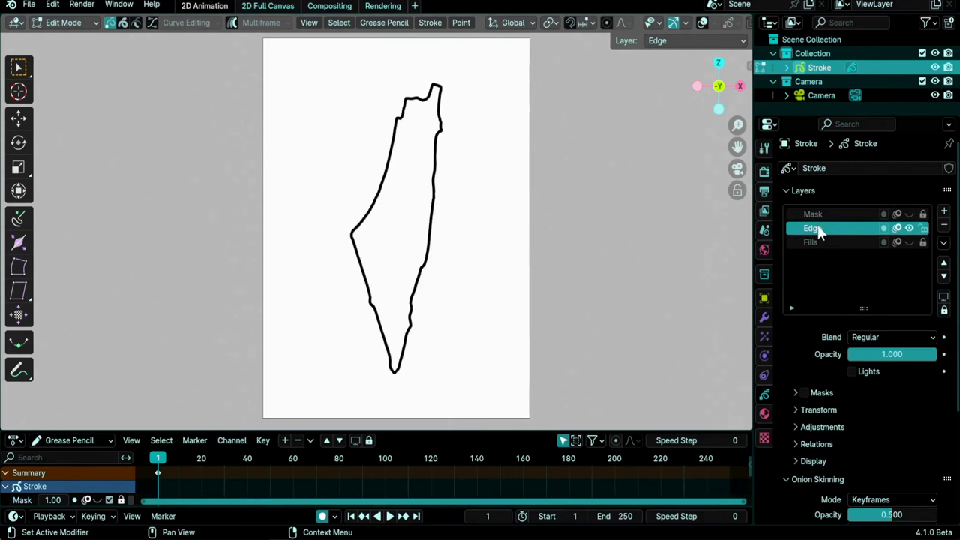
click(943, 267)
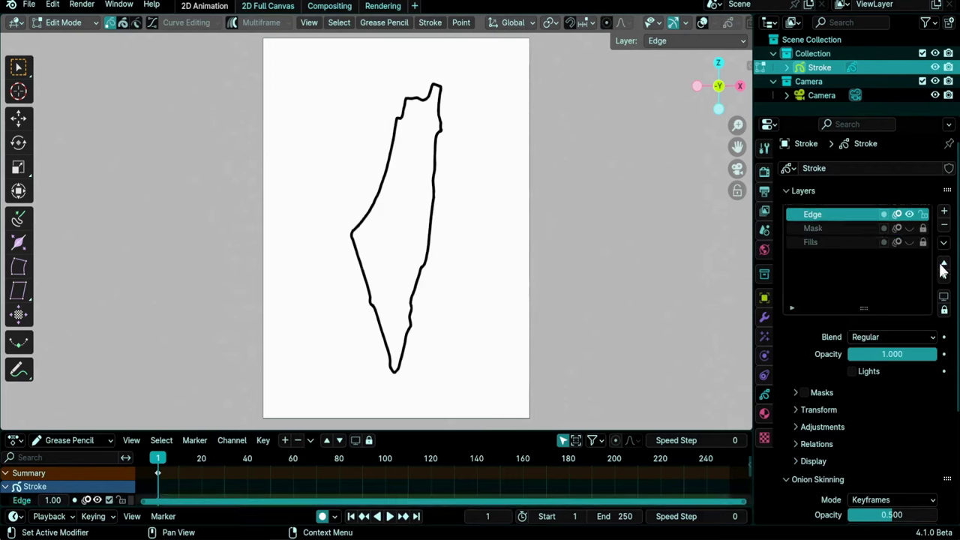
- Rename the Fills layer to Painting and move it above the Mask layer
click(819, 242)
text(P)
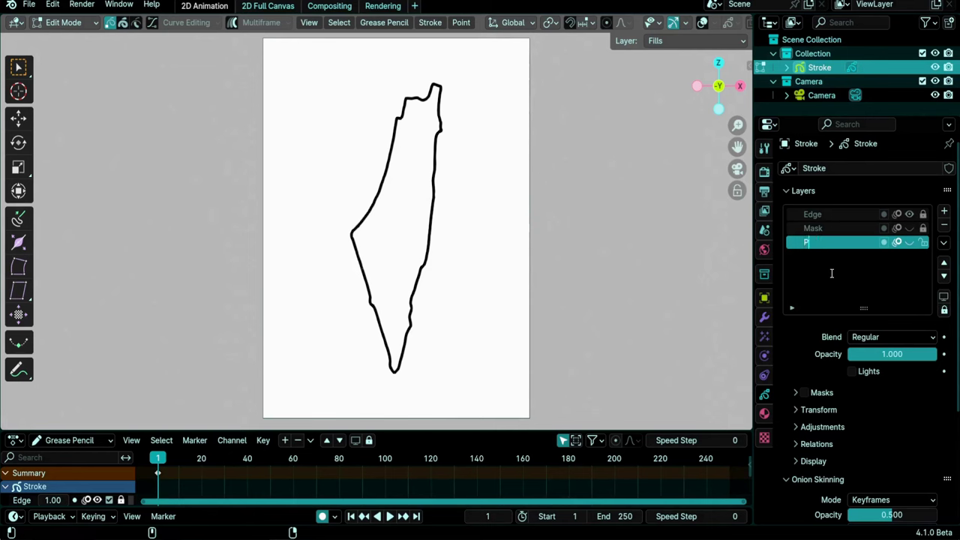
text(ainting)
key(Return)
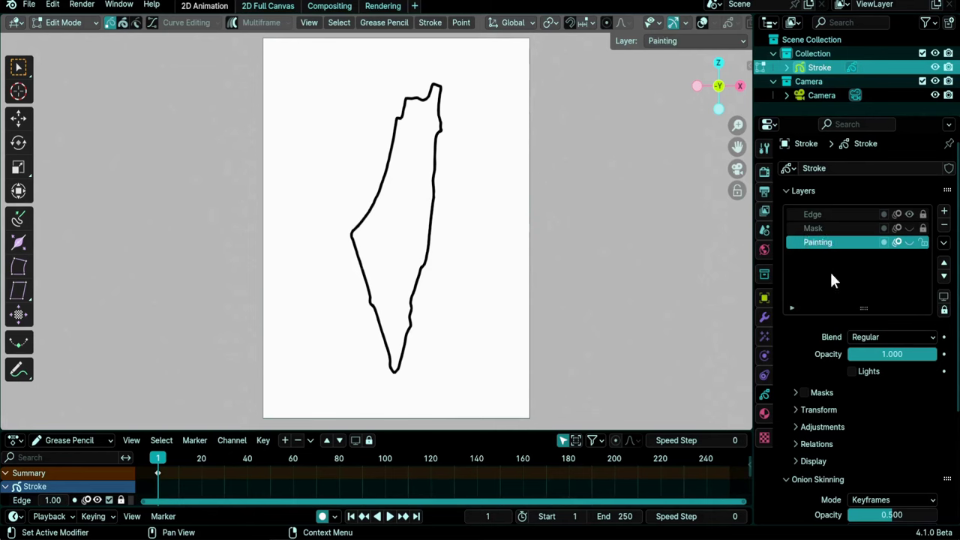
click(943, 262)
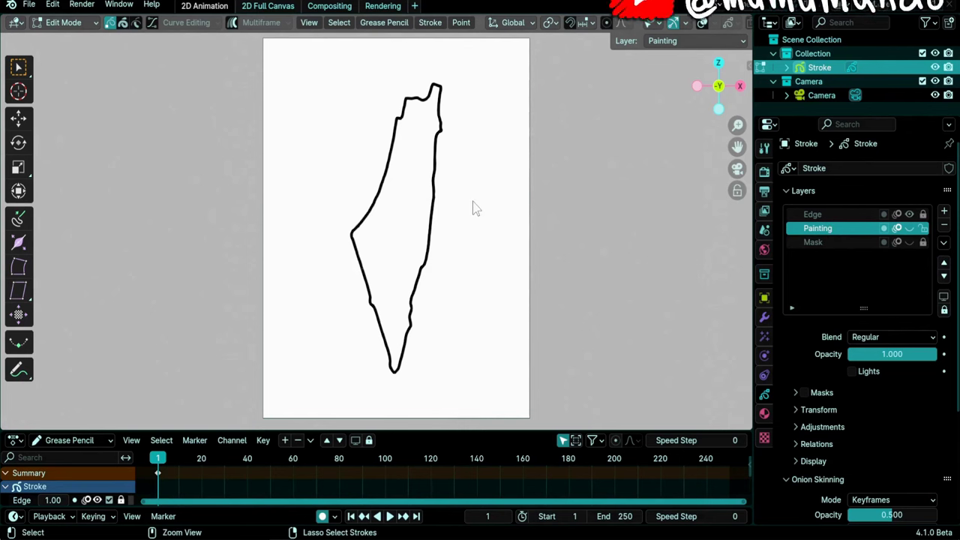
- Switch the Stroke object to Draw Mode and make the Painting and Mask layers visible again
key(ctrl+Tab)
click(468, 117)
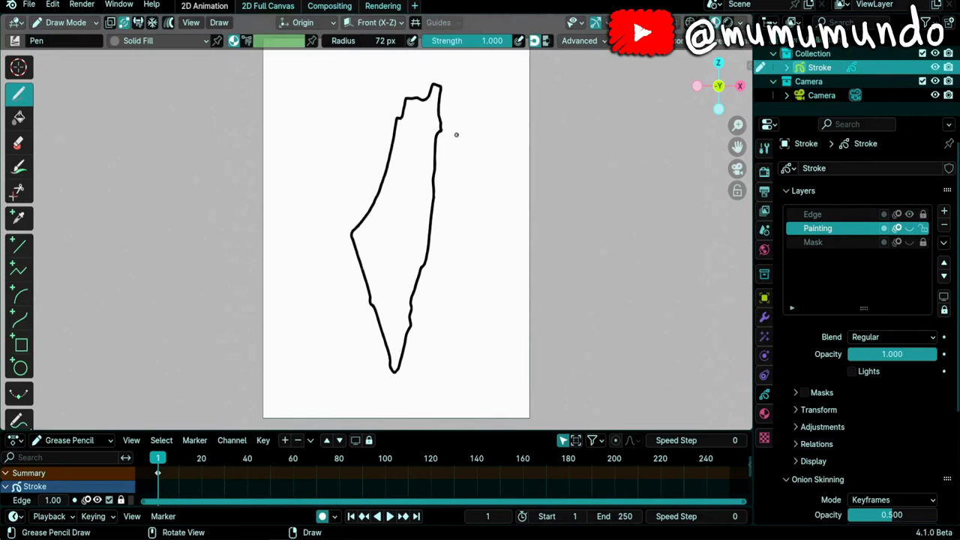
click(340, 195)
click(908, 228)
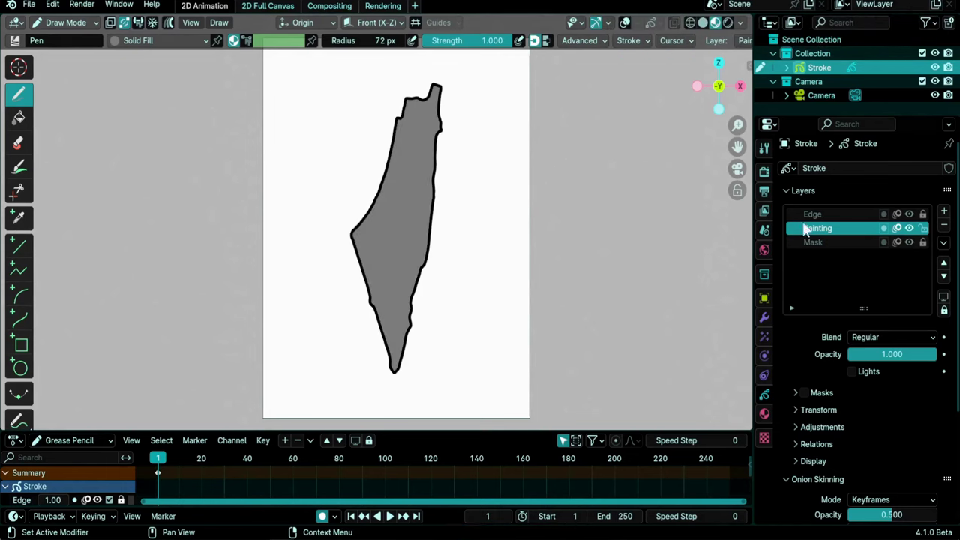
- Choose the tex_wet_1 brush and paint loose red strokes across the top of the map on the Painting layer
click(36, 41)
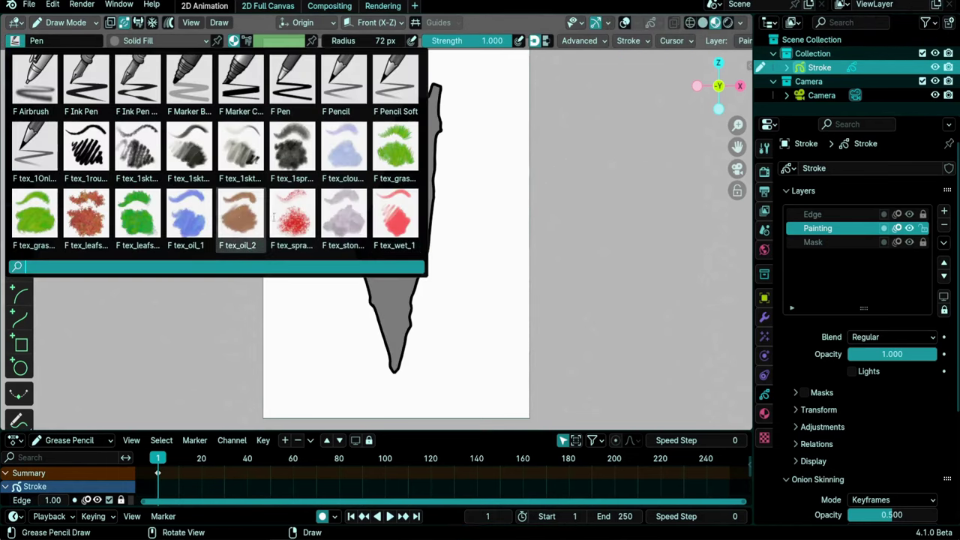
click(401, 218)
drag(409, 157, 479, 120)
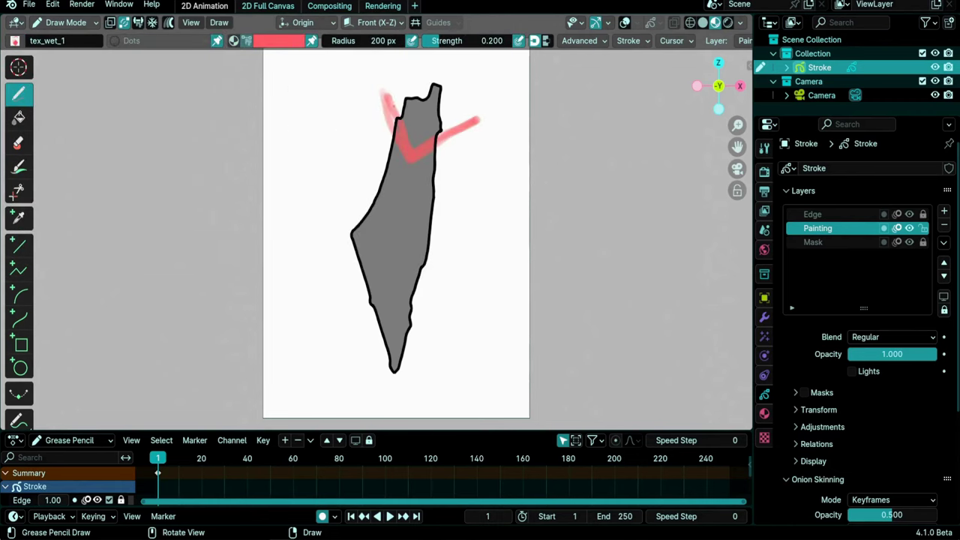
drag(424, 90, 469, 123)
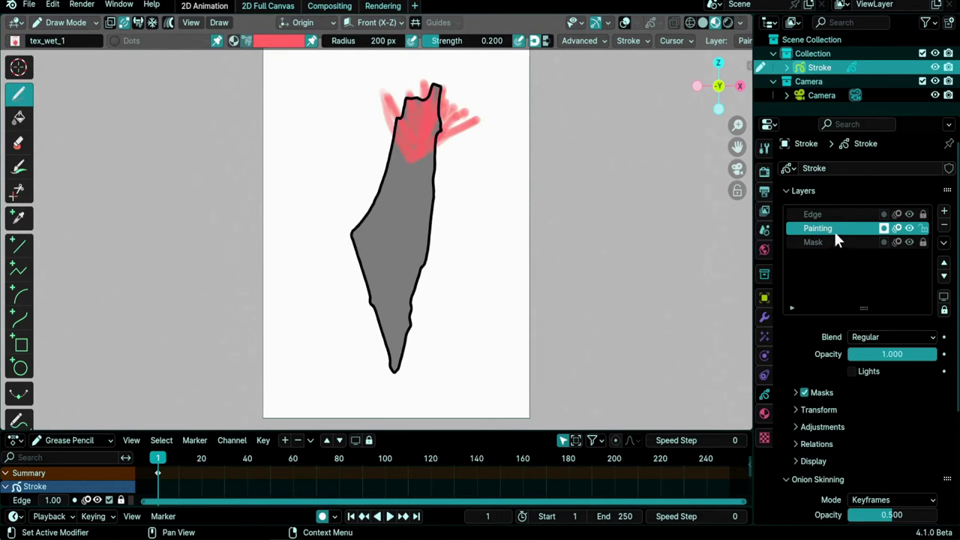
- Enable masks on the Painting layer and add the Mask layer as its mask
click(797, 392)
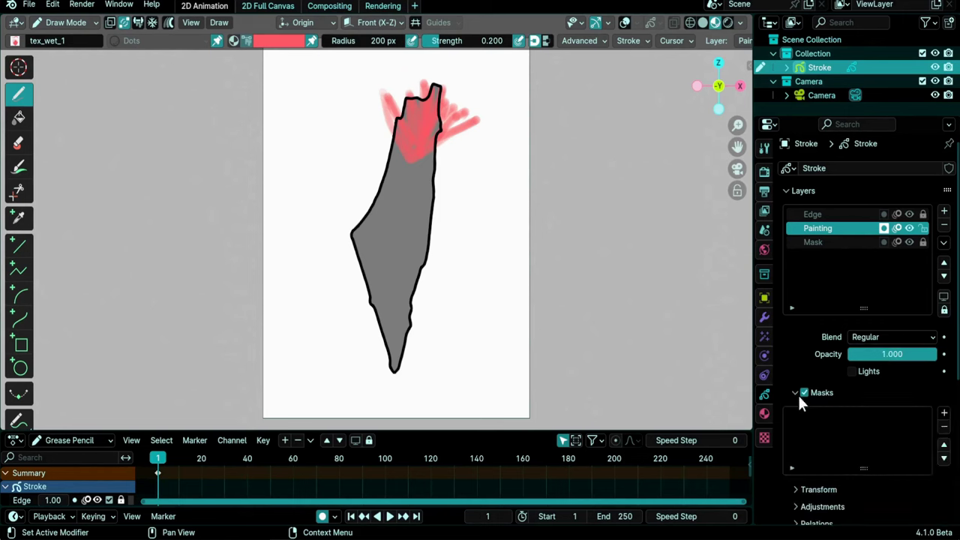
click(944, 414)
click(875, 429)
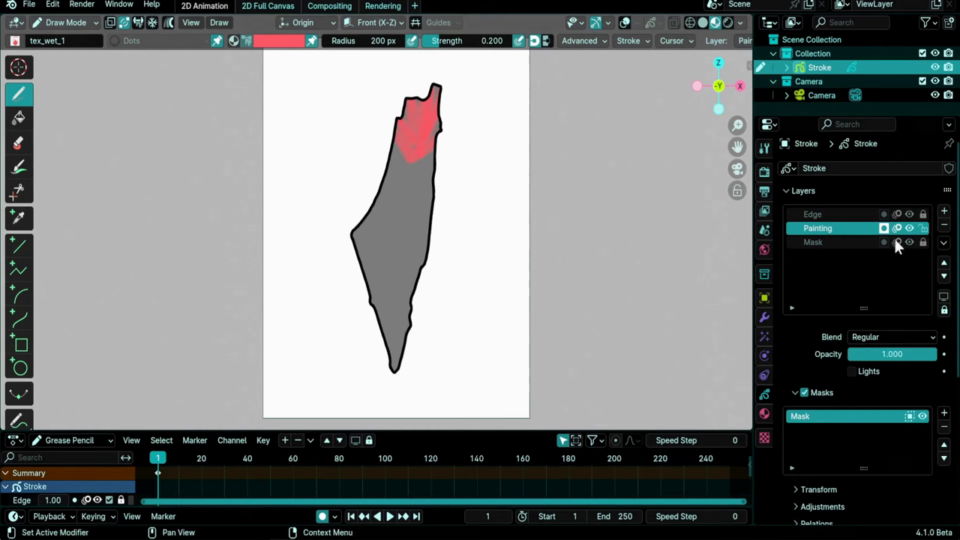
- Add a new layer above Painting and name it Kufiya
click(944, 210)
double_click(818, 229)
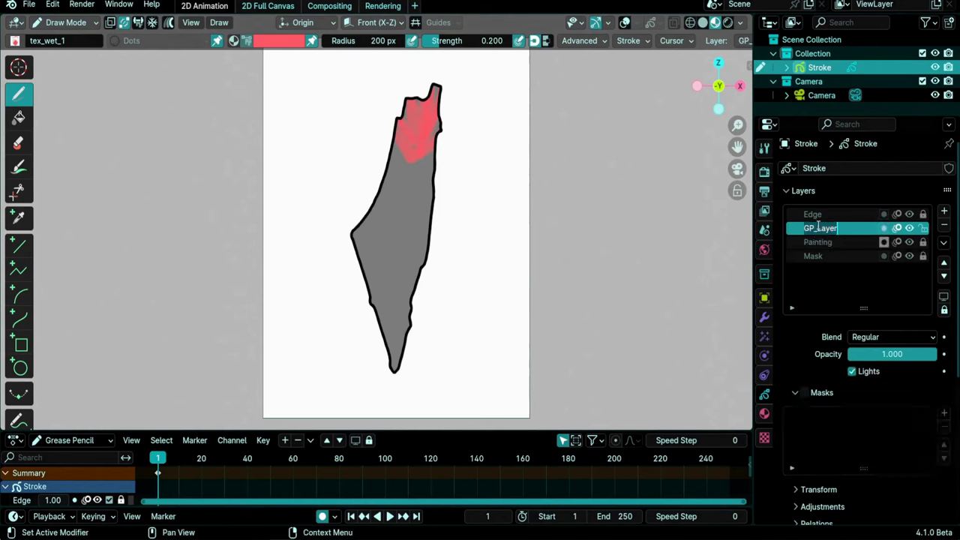
text(Kufiya)
- Try a wavy Pen stroke across the middle of the map on the Kufiya layer and undo it
mouse_move(172, 203)
mouse_down()
mouse_move(321, 215)
mouse_move(482, 203)
mouse_move(622, 268)
mouse_move(674, 362)
mouse_up()
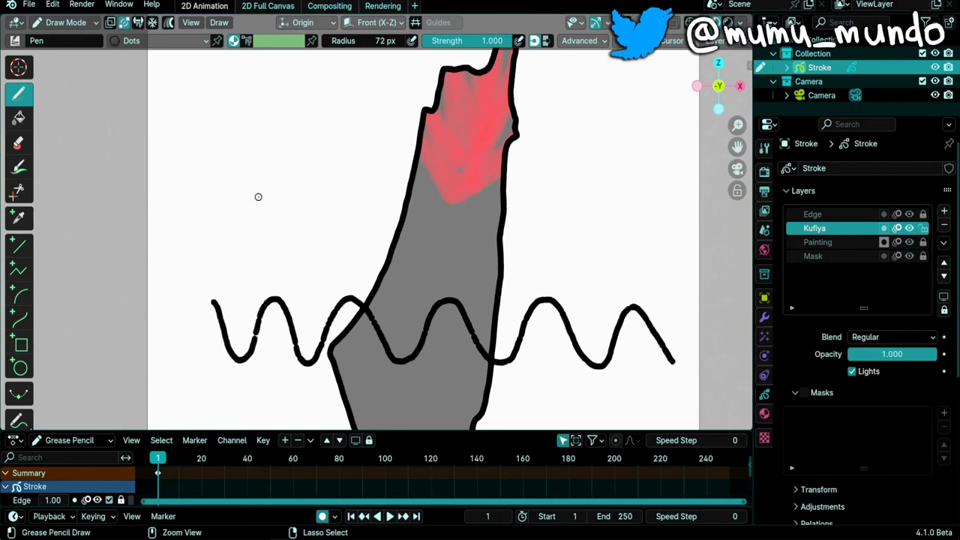
key(ctrl+z)
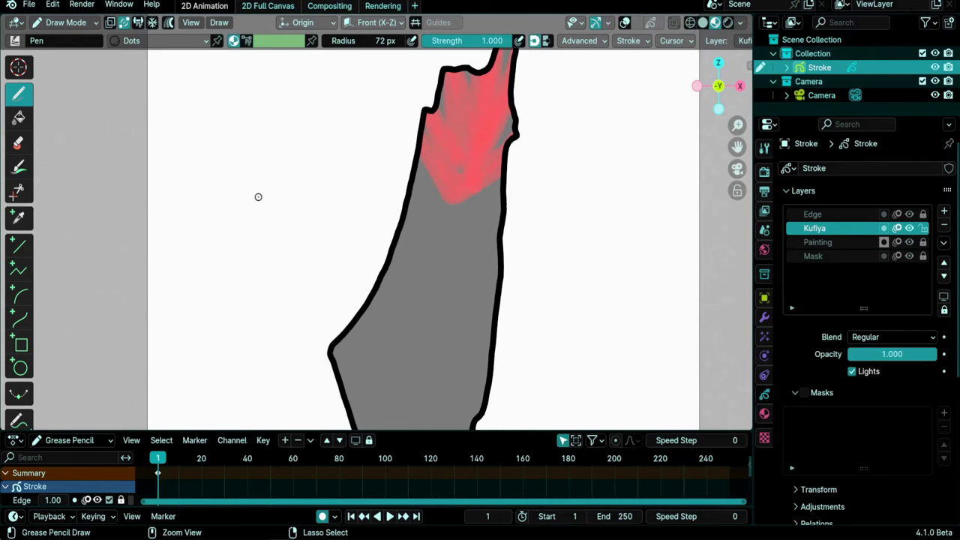
- Switch the Pen brush's material to Solid Stroke and pin it to the brush
click(171, 41)
click(107, 70)
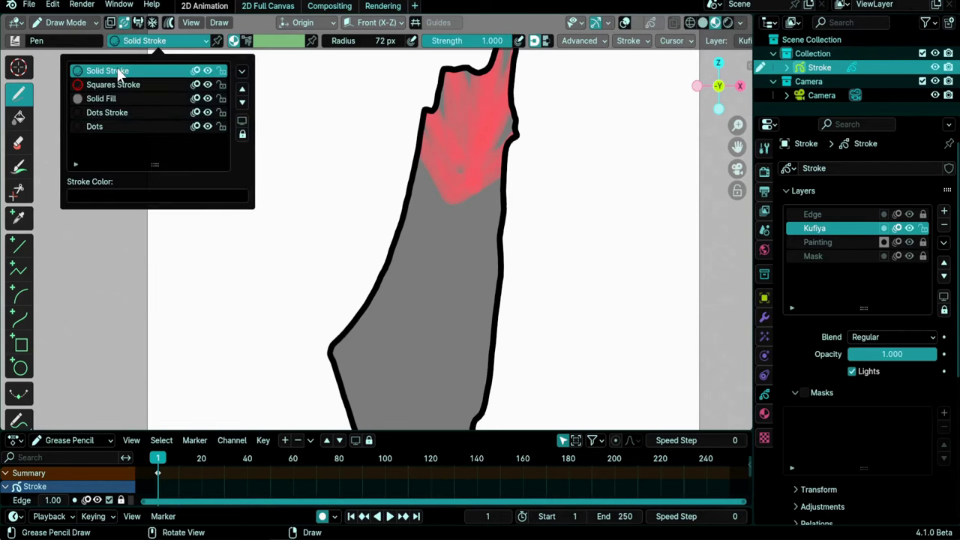
click(217, 41)
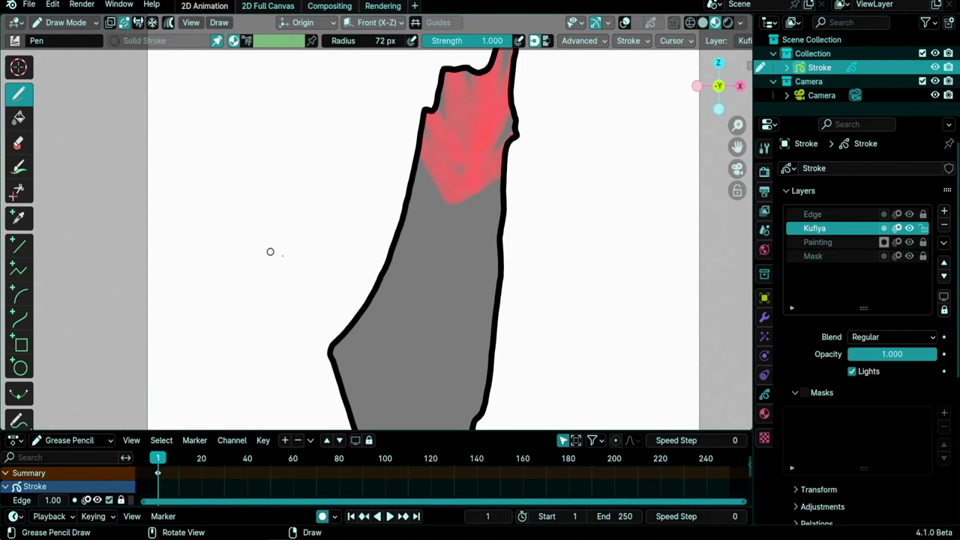
- Draw a wavy Pen stroke with five crests horizontally across the middle of the map, extending past both edges
scroll(270, 251, down, 3)
scroll(326, 275, down, 1)
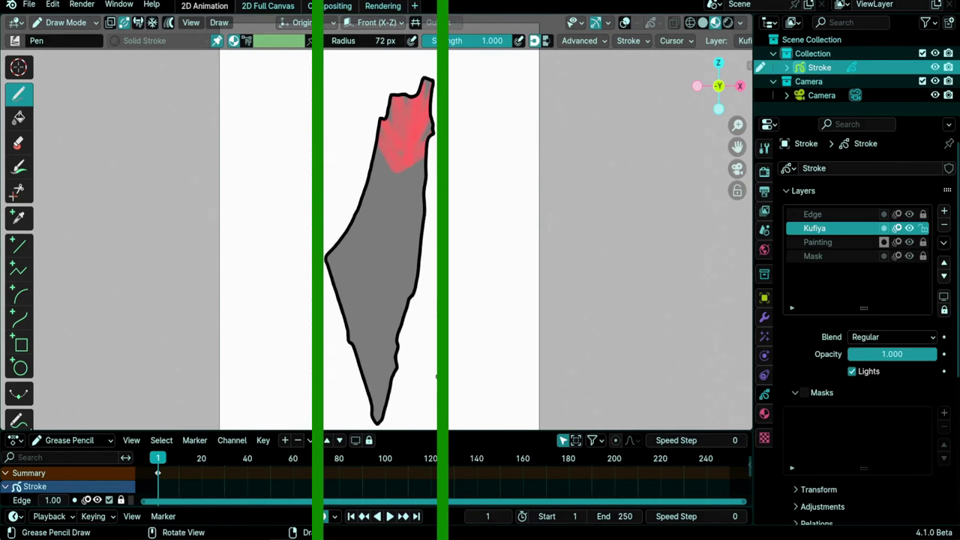
scroll(283, 268, up, 3)
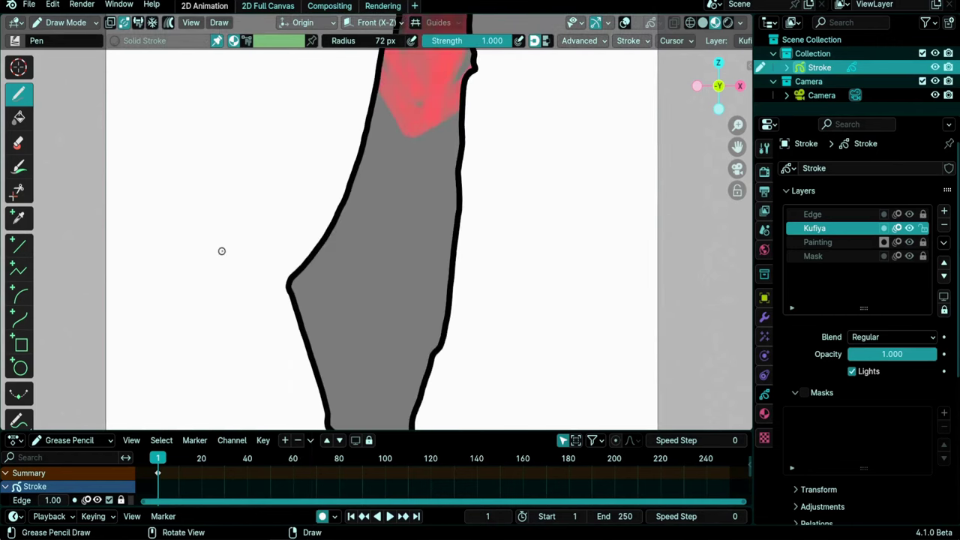
drag(222, 252, 247, 192)
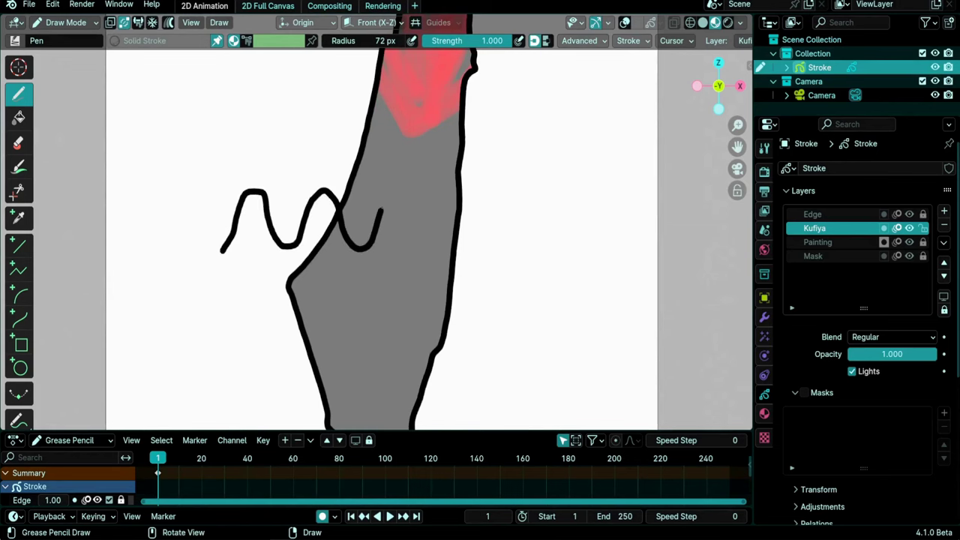
drag(472, 185, 519, 213)
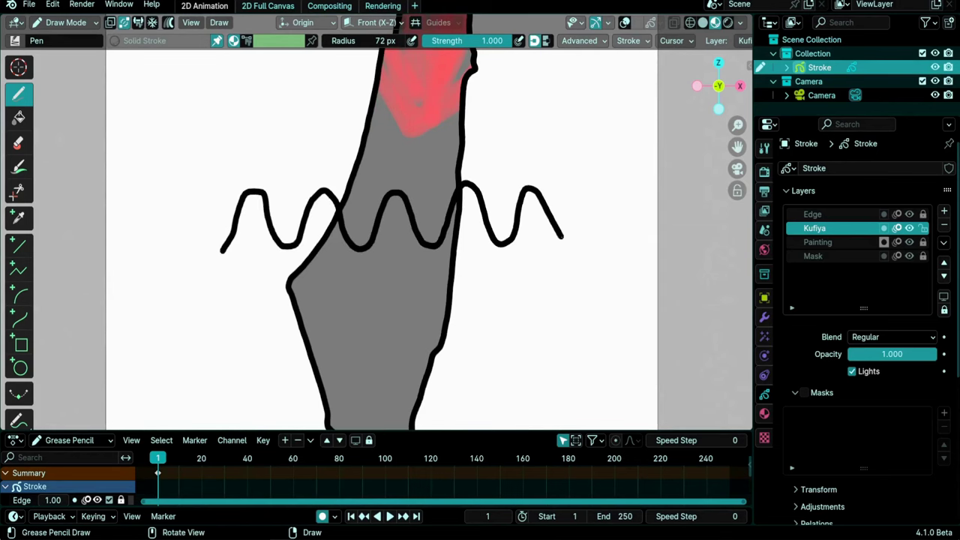
- Select the wavy stroke in Edit Mode and duplicate it straight up along the Z axis
scroll(394, 306, down, 3)
key(Tab)
scroll(379, 283, up, 2)
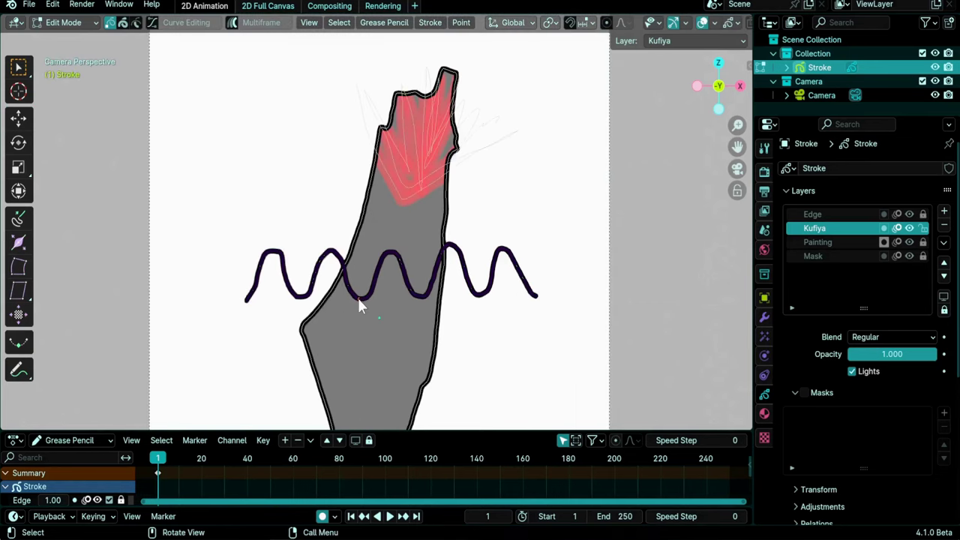
click(357, 295)
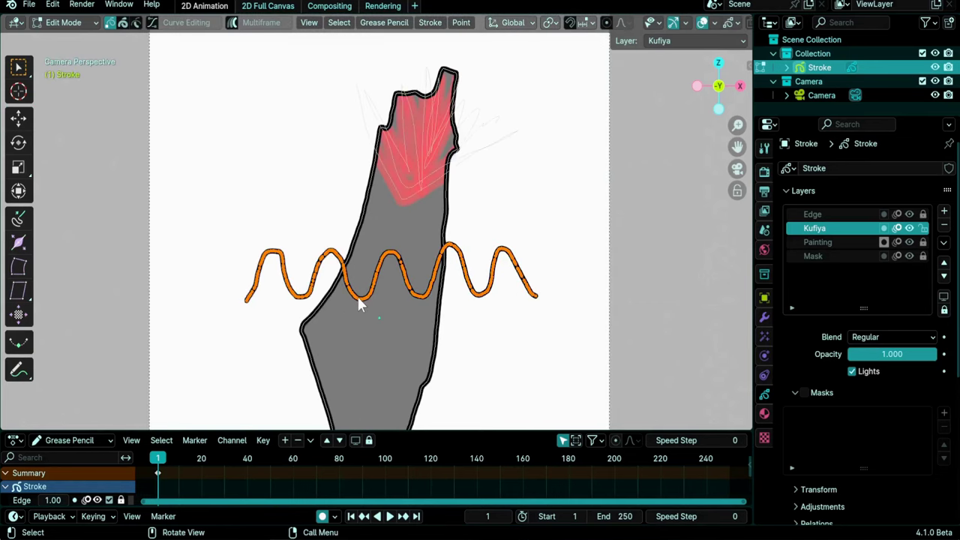
key(shift+d)
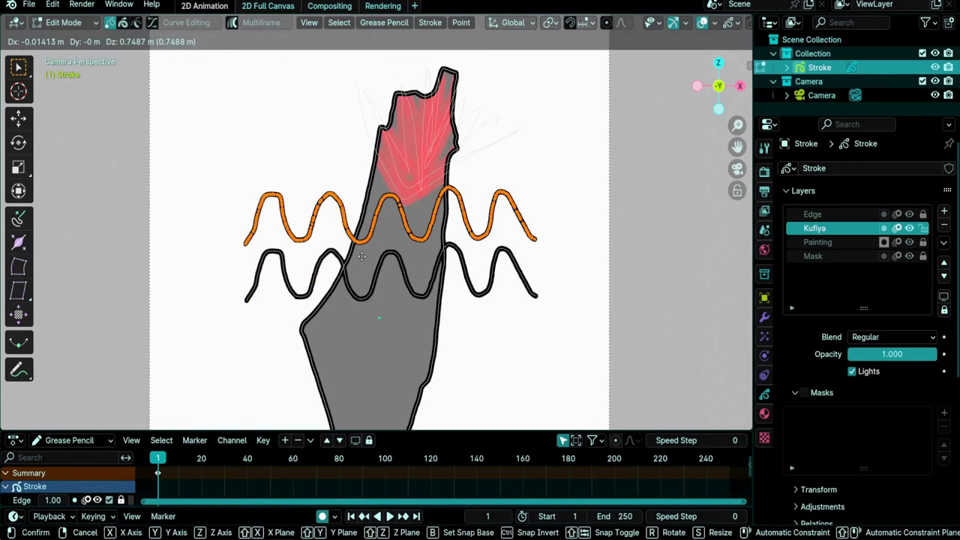
key(z)
click(451, 242)
- Mirror the duplicated wave vertically and move it down so it crosses the original wave into a chain of loops
key(ctrl+m)
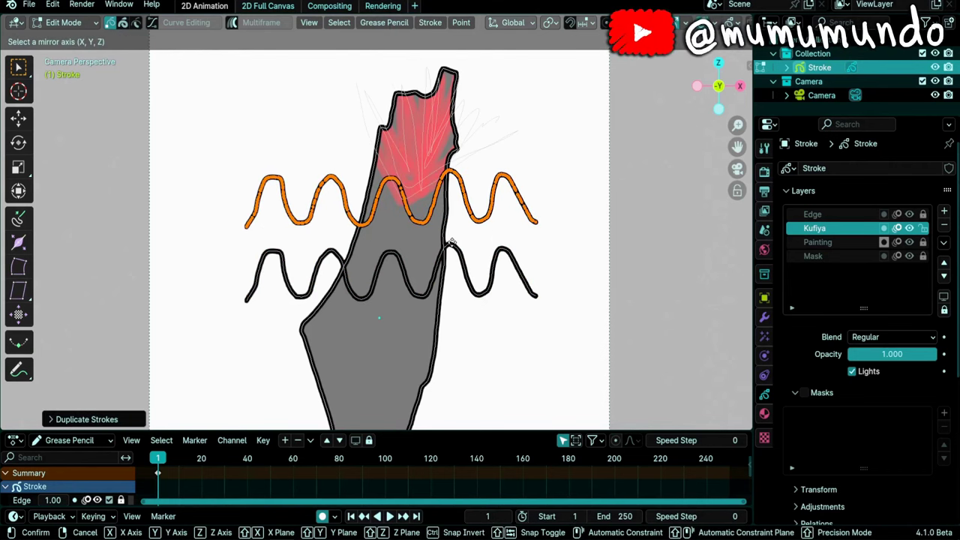
key(x)
click(450, 242)
key(g)
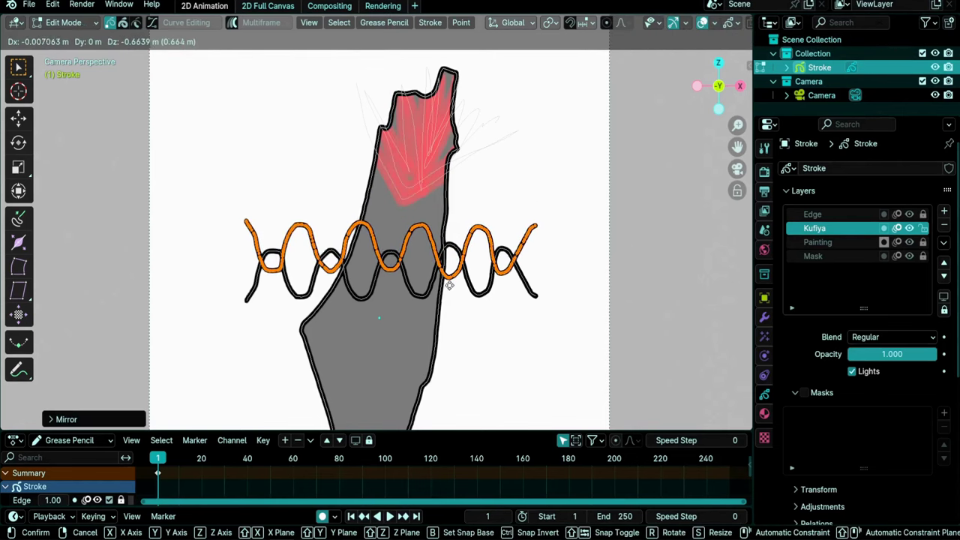
click(448, 285)
- Switch to Sculpt Mode and nudge the curves of the mirrored wave to even out the loops
key(ctrl+Tab)
click(389, 368)
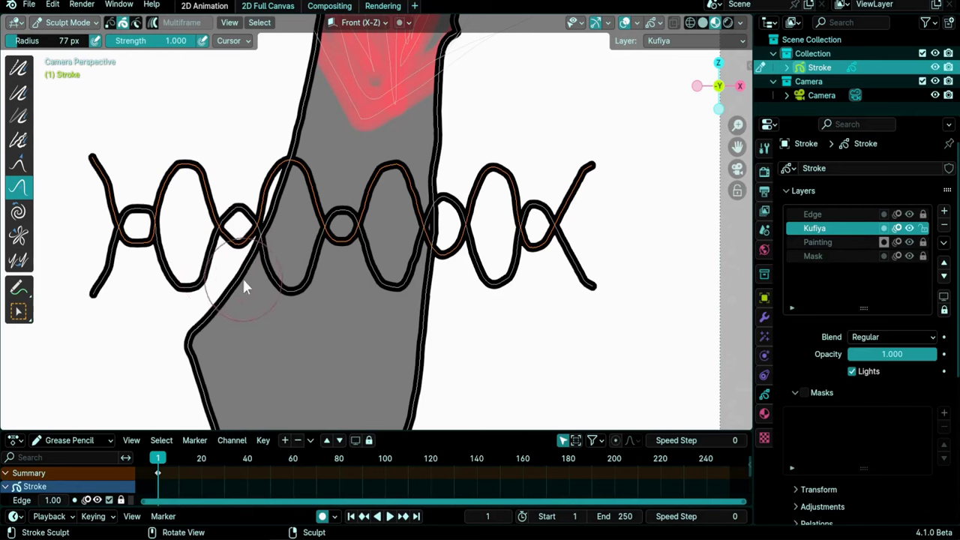
drag(242, 274, 251, 267)
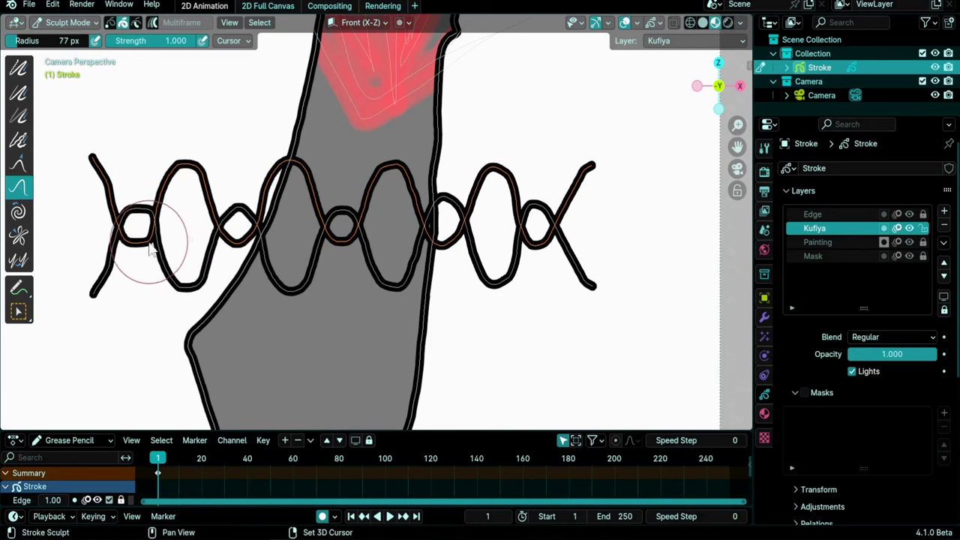
mouse_move(150, 252)
mouse_down()
mouse_move(160, 249)
mouse_move(151, 253)
mouse_up()
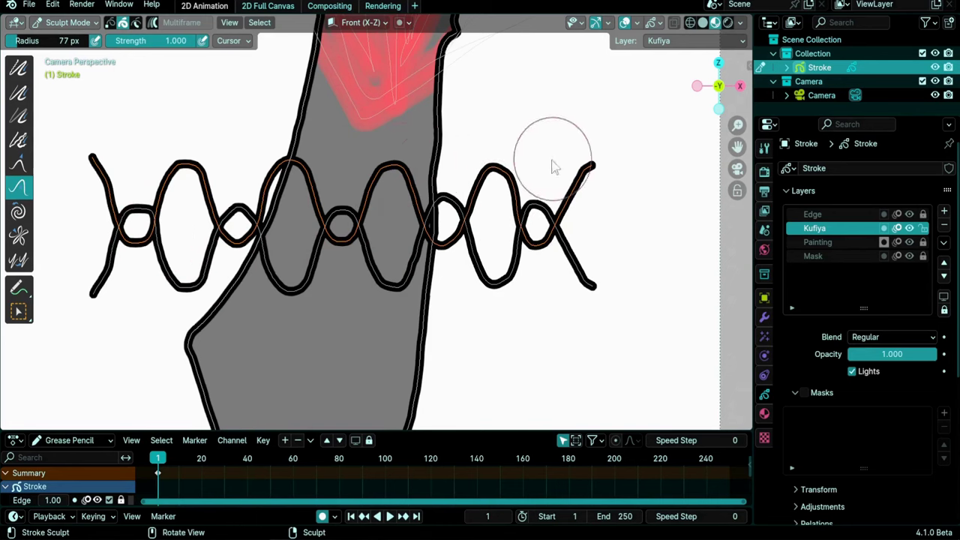
drag(508, 177, 496, 162)
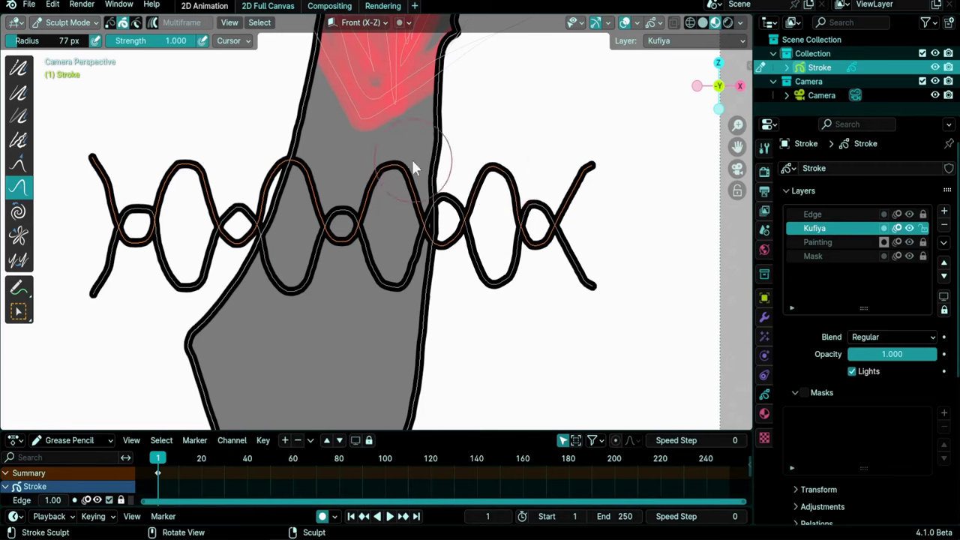
mouse_move(396, 166)
mouse_down()
mouse_move(376, 172)
mouse_move(387, 162)
mouse_up()
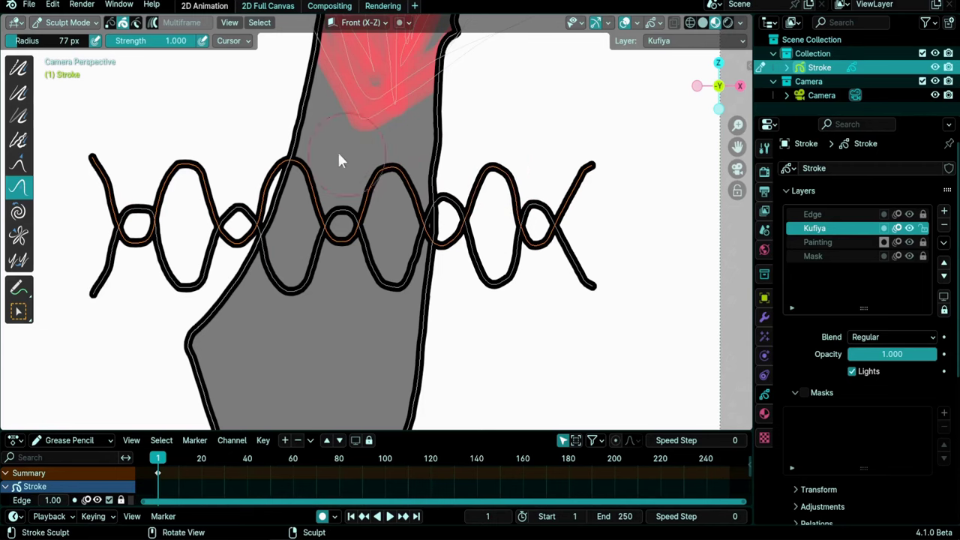
mouse_move(289, 153)
mouse_down()
mouse_move(257, 160)
mouse_move(322, 168)
mouse_up()
scroll(360, 158, up, 2)
drag(378, 140, 255, 154)
scroll(396, 285, down, 2)
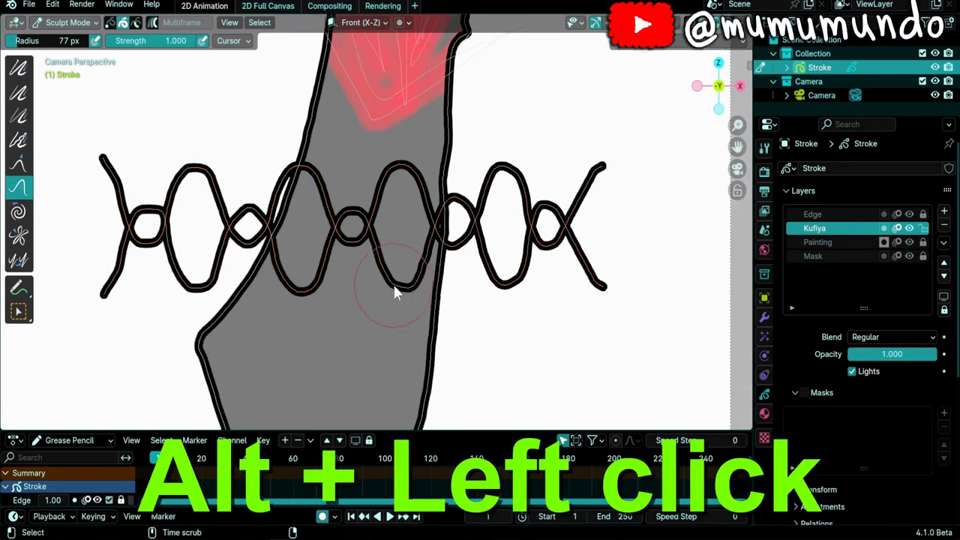
- Make the original wave the sculpted stroke and push its crossings and curves so the small loops become more even
drag(564, 204, 534, 216)
scroll(422, 222, up, 4)
drag(300, 175, 289, 188)
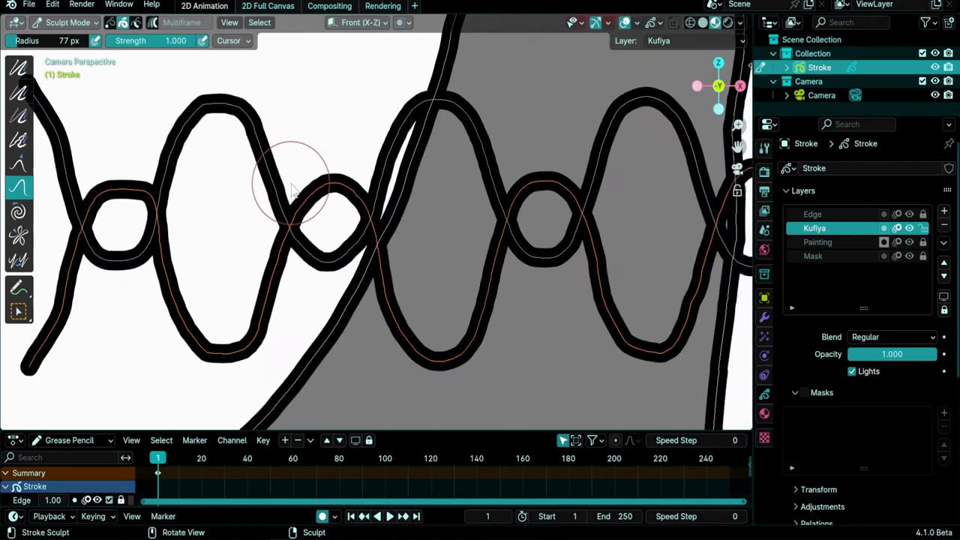
scroll(285, 189, down, 6)
scroll(311, 204, up, 5)
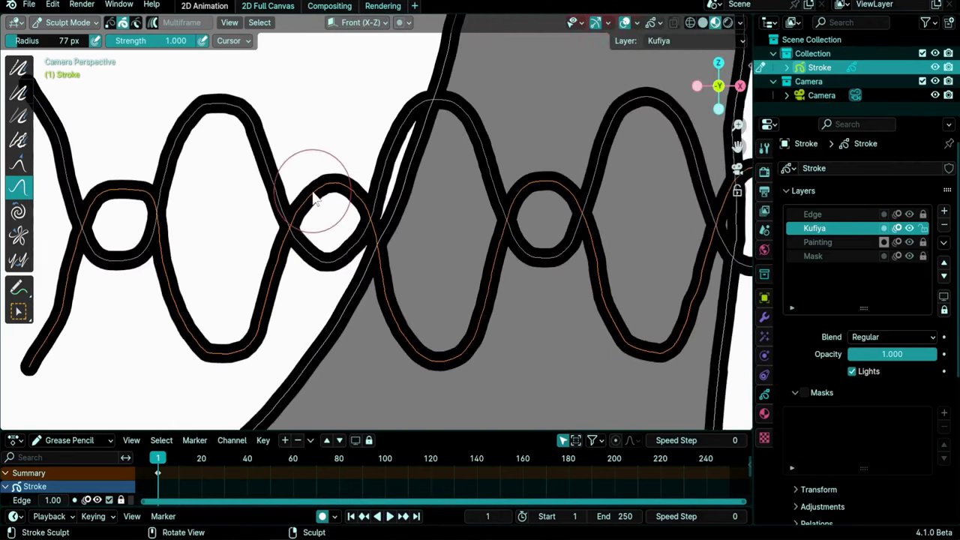
scroll(311, 203, down, 2)
scroll(311, 203, up, 2)
mouse_move(310, 202)
mouse_down()
mouse_move(307, 193)
mouse_move(322, 214)
mouse_up()
scroll(317, 184, down, 4)
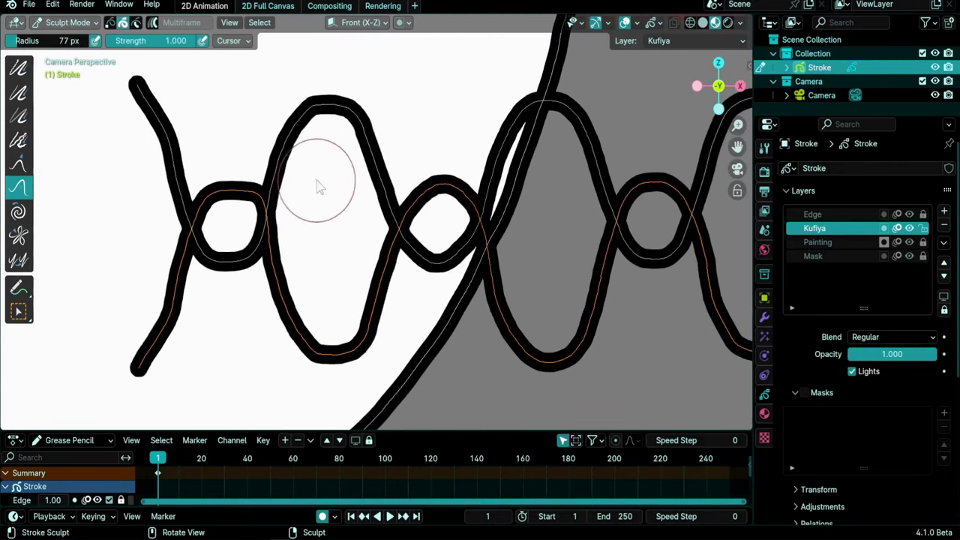
mouse_move(315, 300)
mouse_down()
mouse_move(325, 294)
mouse_move(317, 294)
mouse_up()
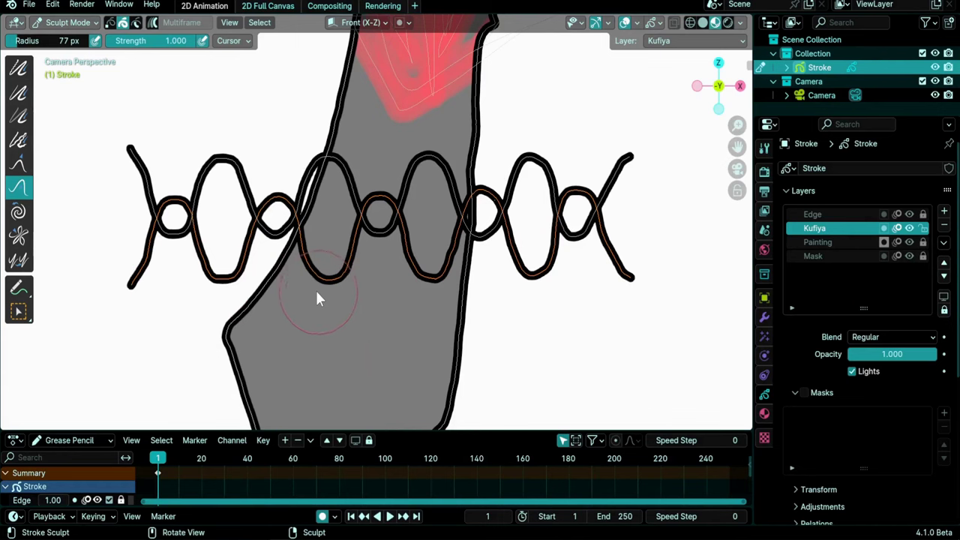
- Select both waves in Edit Mode and duplicate them about 0.64 m upward along the Z axis
scroll(341, 323, down, 2)
key(Tab)
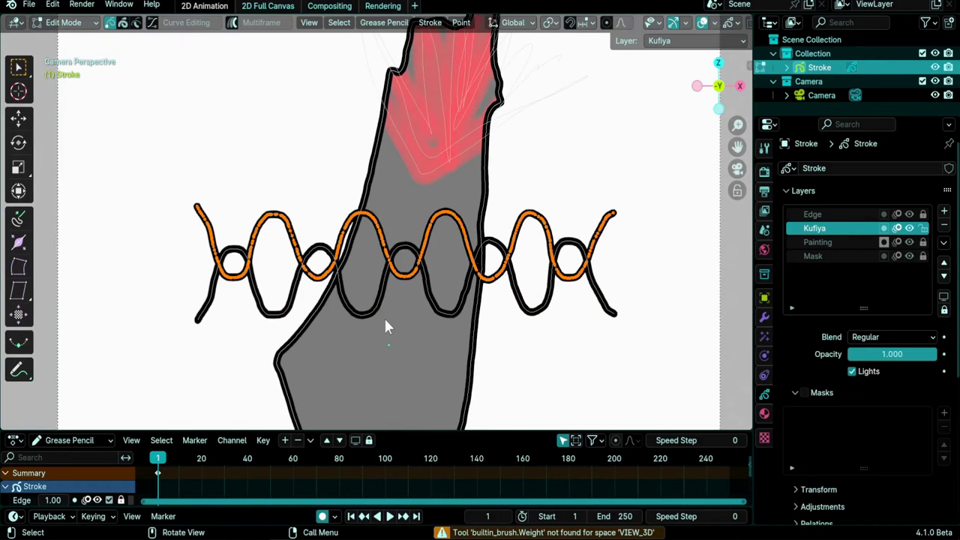
key(shift+d)
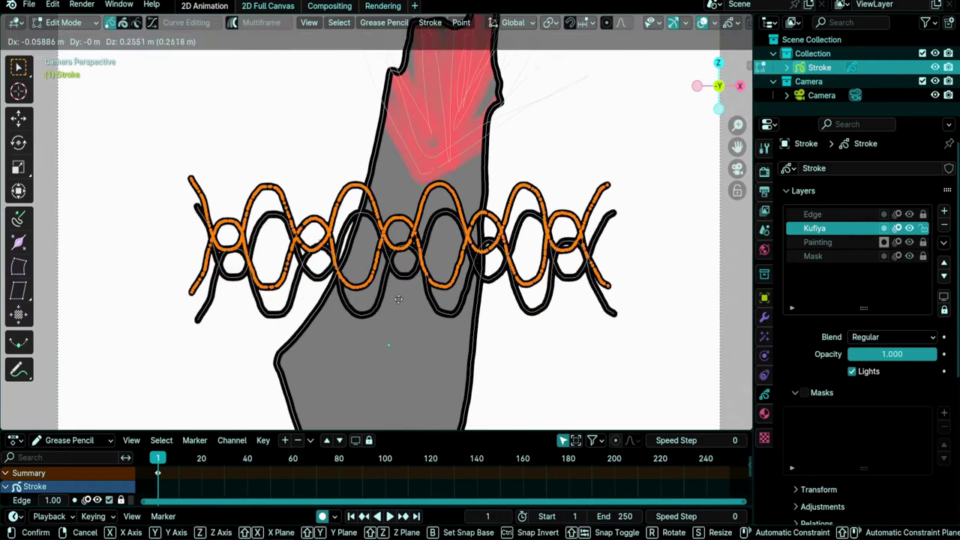
key(z)
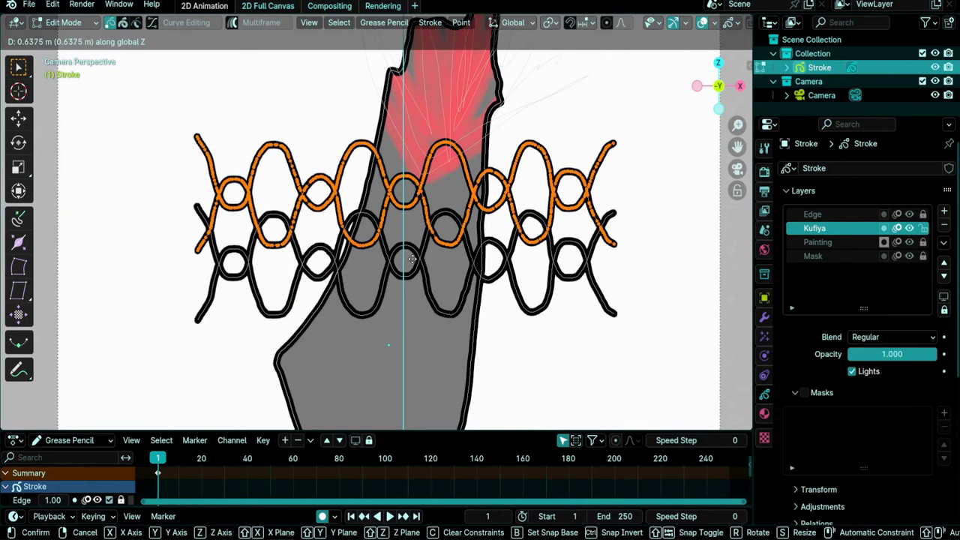
click(412, 258)
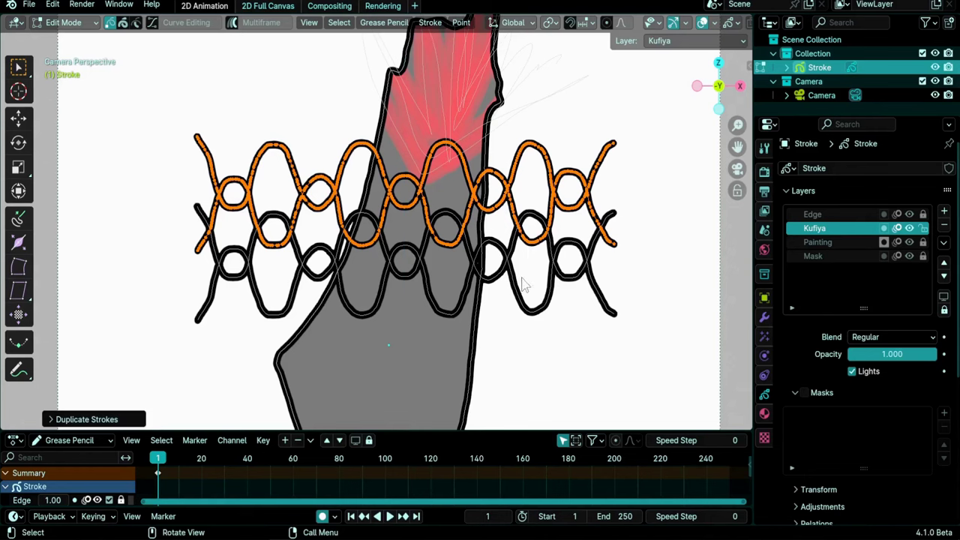
- Return to Sculpt Mode and touch up the loops where the duplicated row overlaps the original row
key(ctrl+Tab)
scroll(525, 283, up, 4)
shift+middle_drag(534, 279, 314, 244)
drag(321, 244, 320, 234)
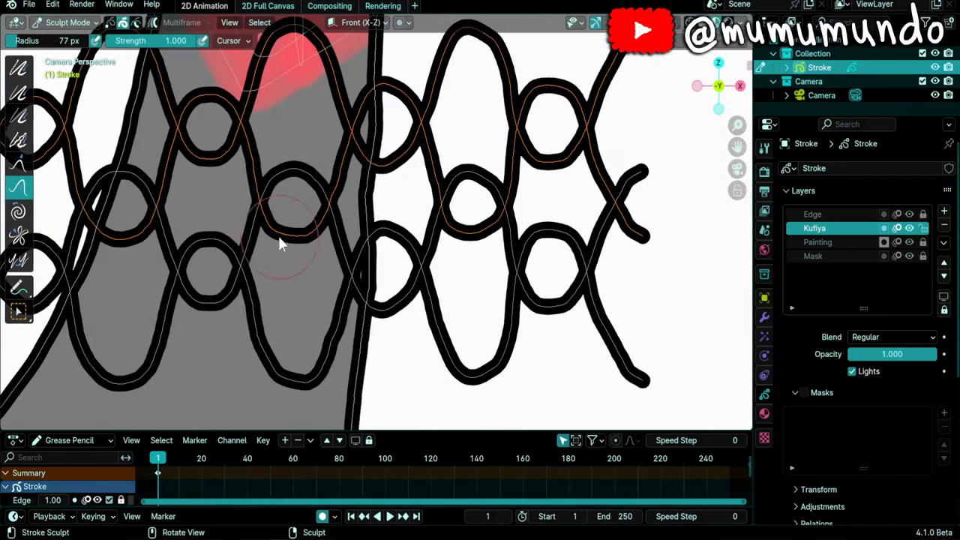
scroll(346, 296, down, 3)
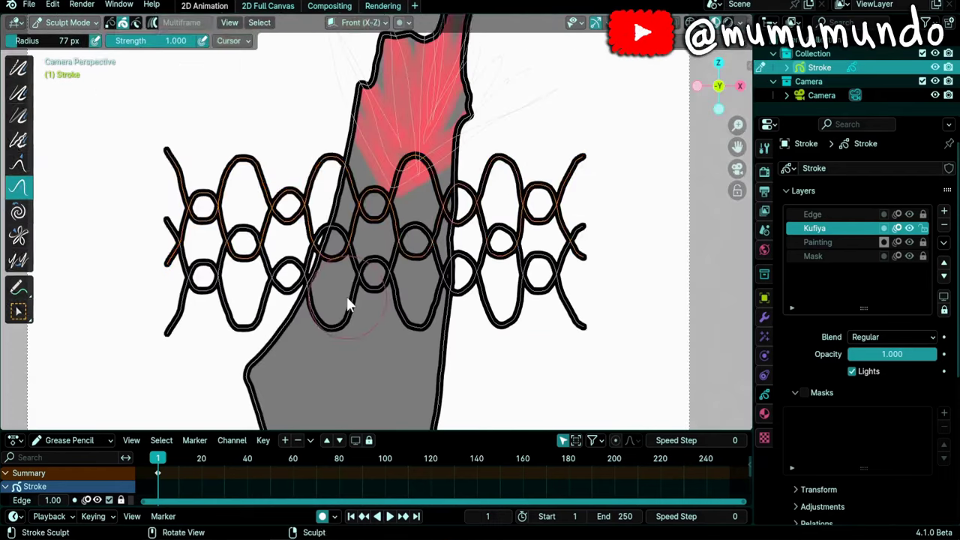
- Duplicate the upper wave row in Edit Mode and place the copy about 1.29 m lower along the Z axis
key(Tab)
scroll(330, 299, down, 3)
key(g)
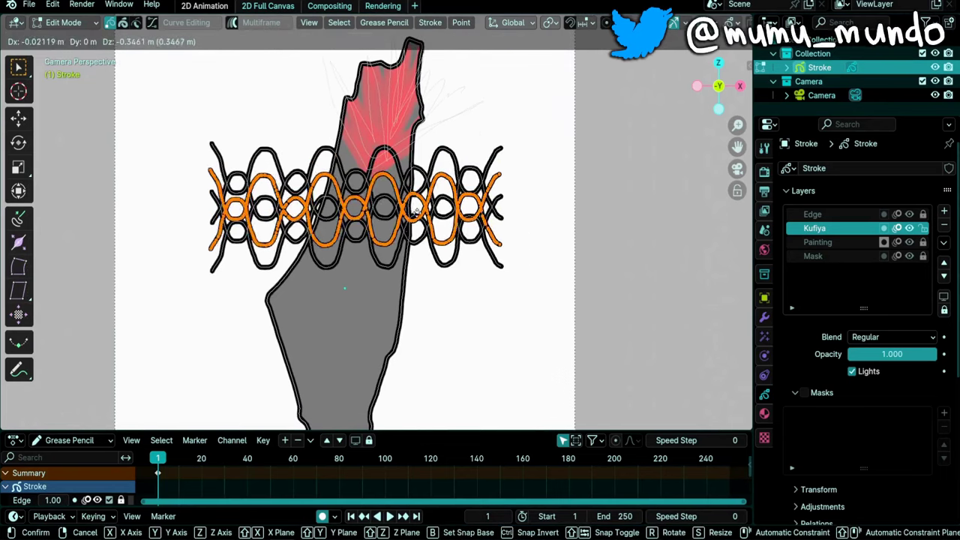
key(z)
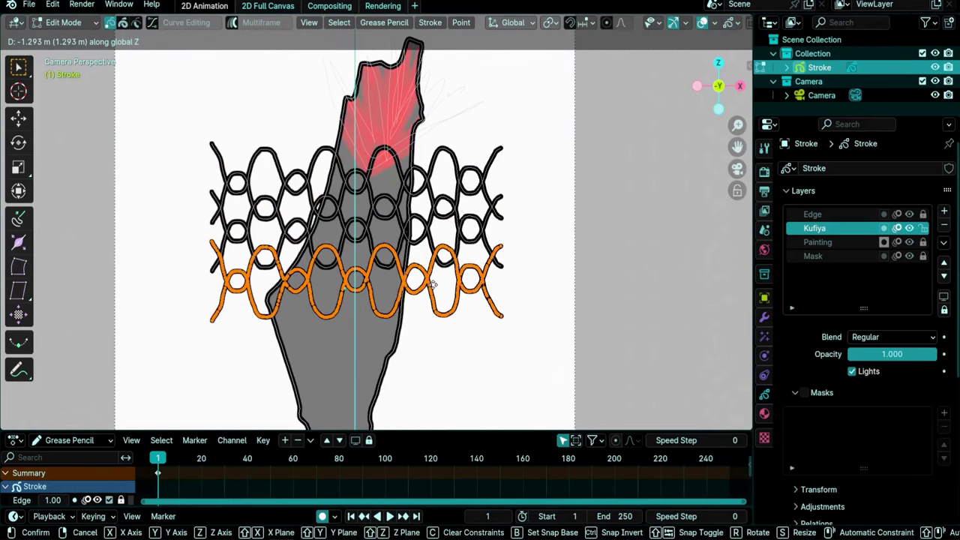
click(432, 283)
- Duplicate the lowest wave row again and place the copy directly beneath it along the Z axis
scroll(427, 262, up, 1)
shift+middle_drag(430, 306, 430, 280)
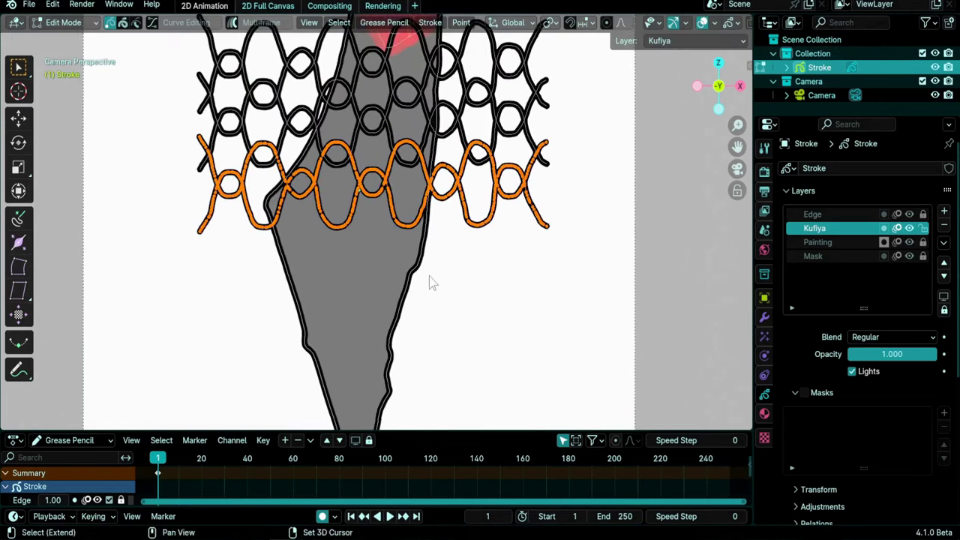
key(g)
key(z)
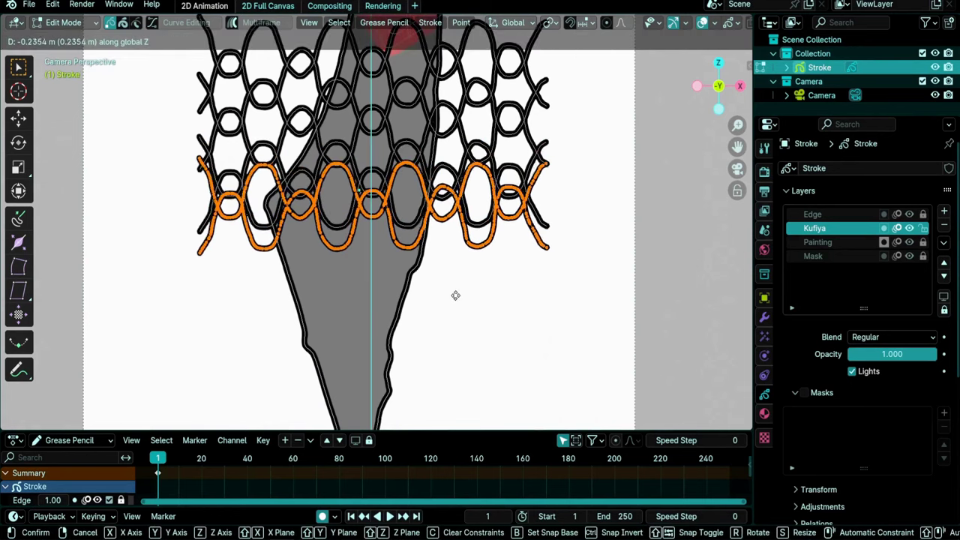
click(450, 341)
- Repeat the last duplication until the wave rows extend past the map's lower tip
scroll(441, 343, down, 3)
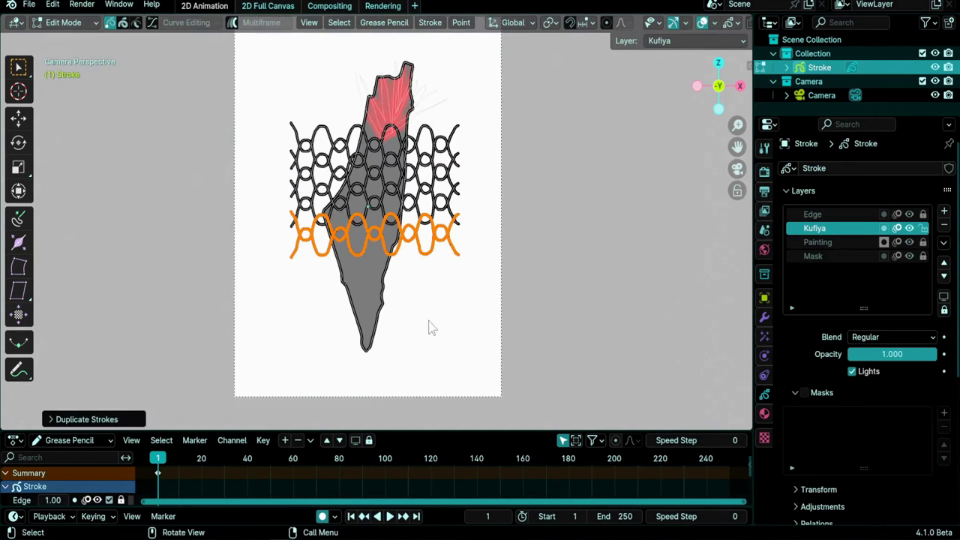
key(shift+r)
key(shift+r)
key(shift+r)
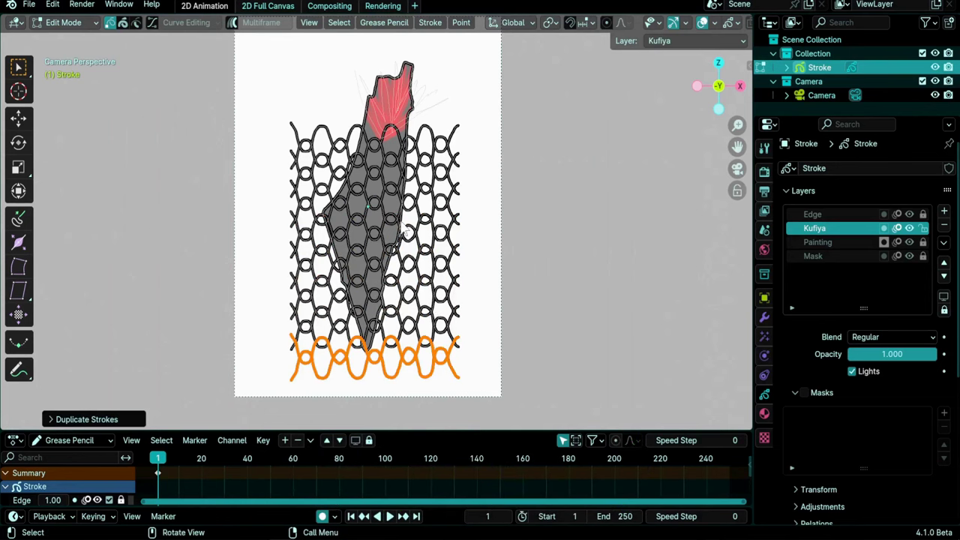
scroll(399, 287, up, 3)
shift+middle_drag(391, 271, 410, 200)
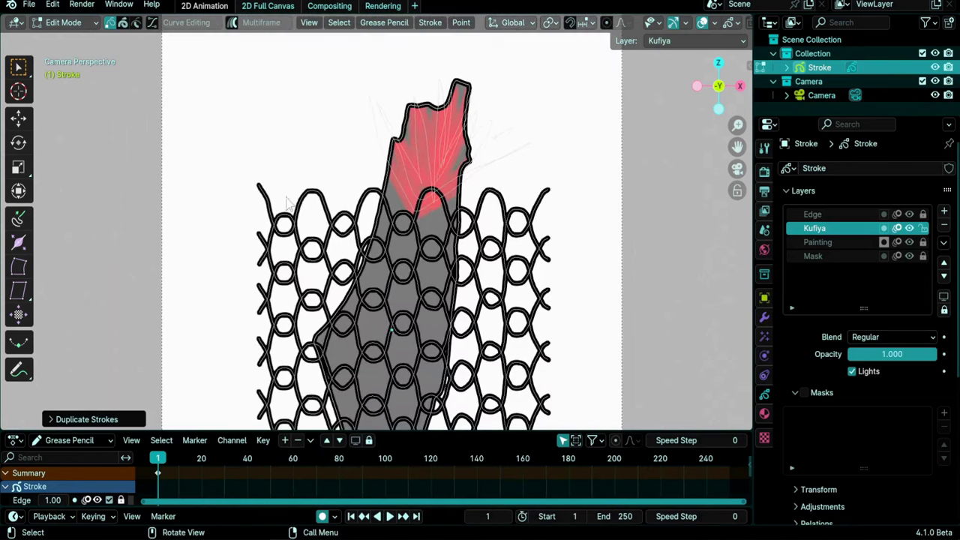
key(g)
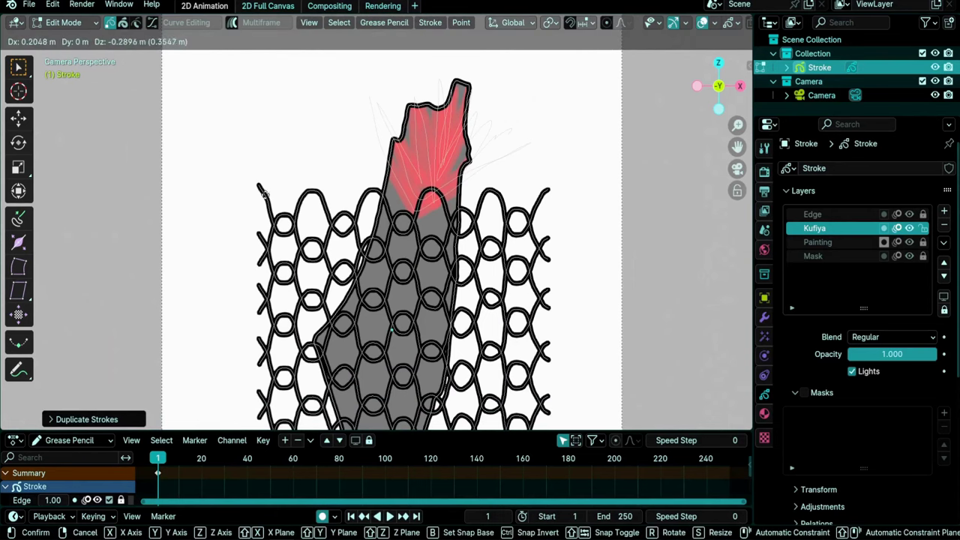
click(276, 196)
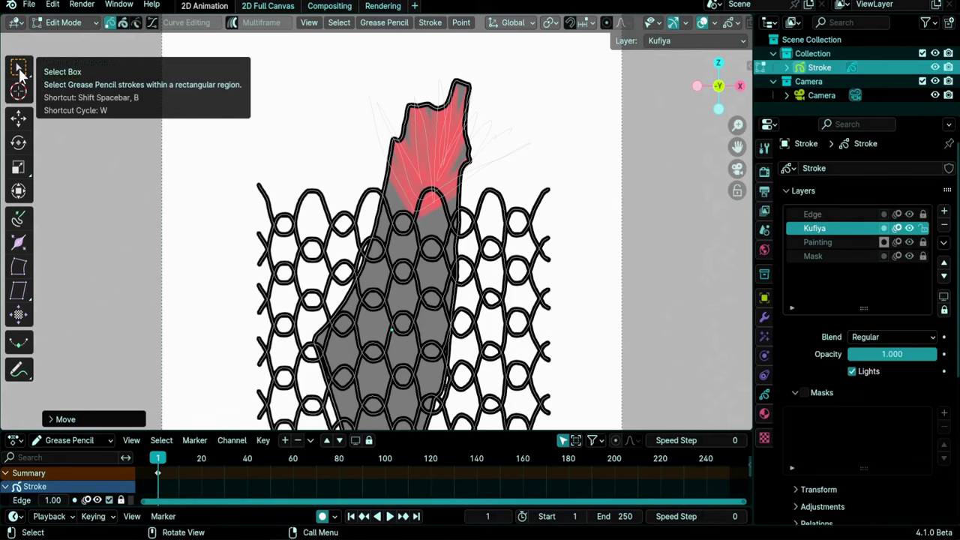
click(19, 71)
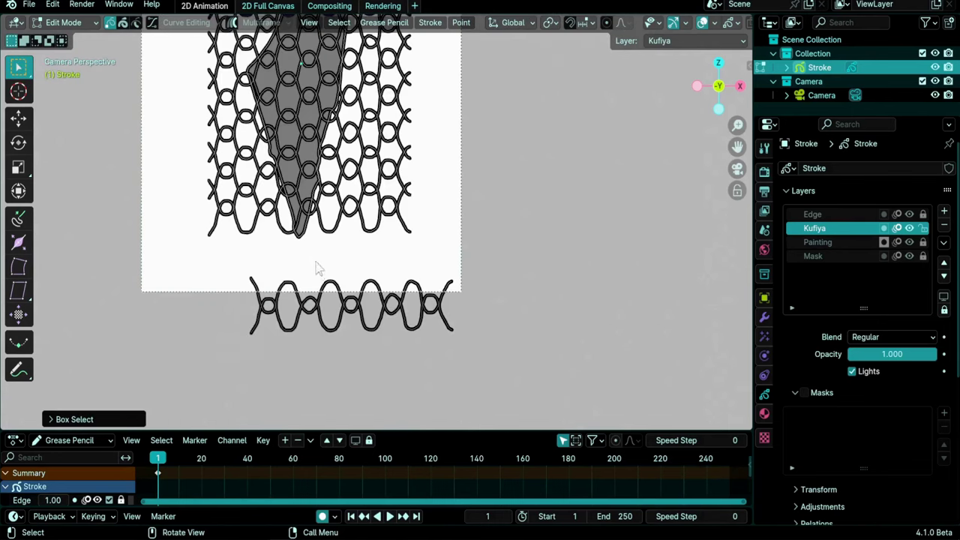
scroll(345, 264, down, 2)
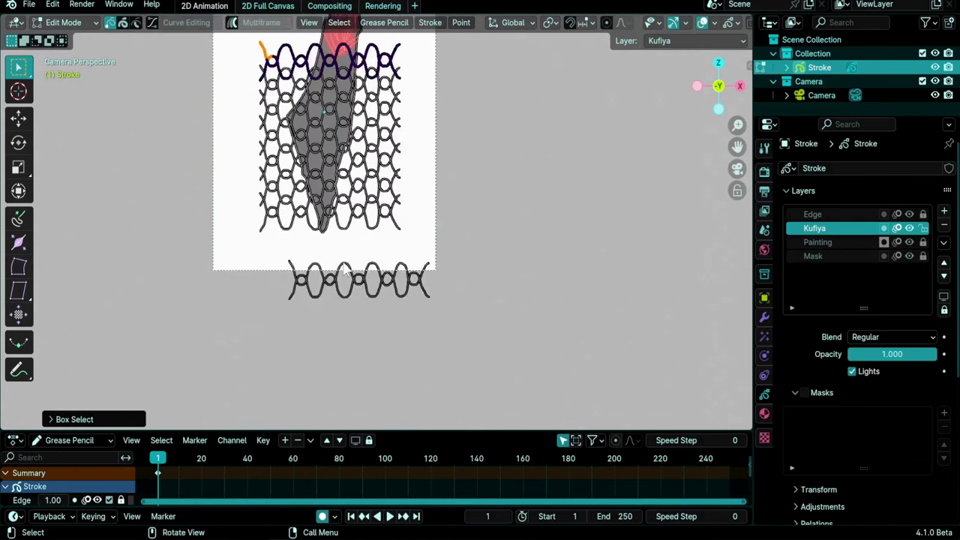
shift+middle_drag(345, 264, 363, 314)
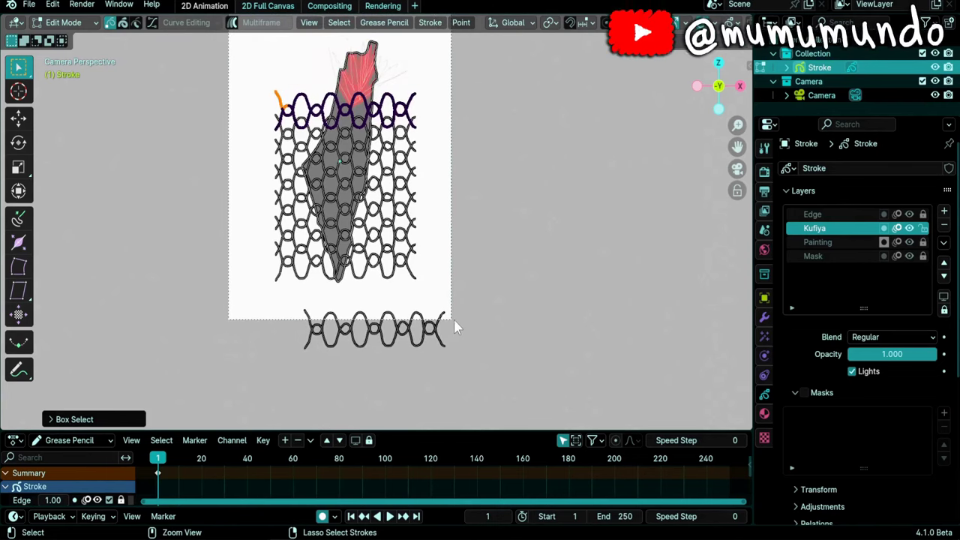
key(ctrl+z)
key(ctrl+z)
key(ctrl+z)
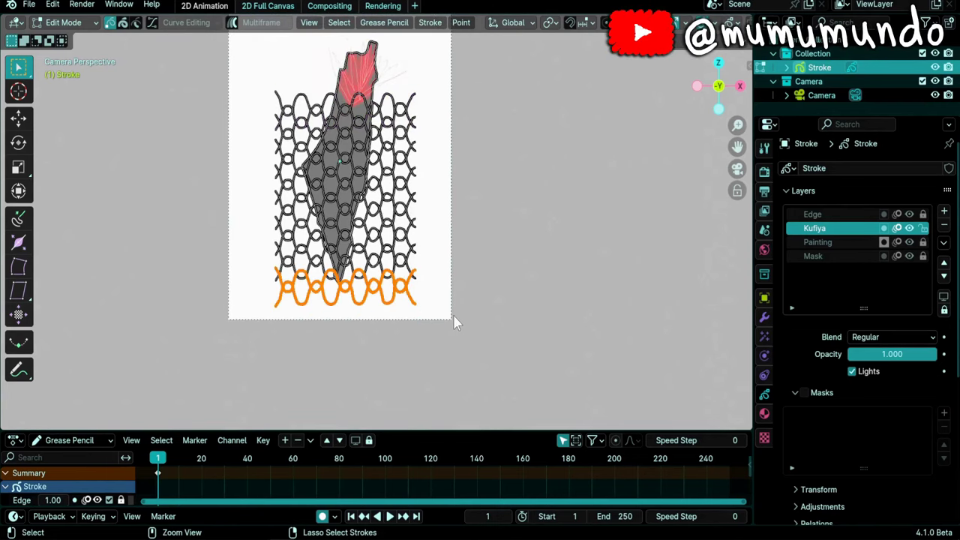
- Select the whole topmost wave row and duplicate it upward along the Z axis repeatedly until the rows extend past the map's upper tip
shift+middle_drag(336, 223, 369, 340)
scroll(369, 341, up, 6)
drag(105, 140, 186, 240)
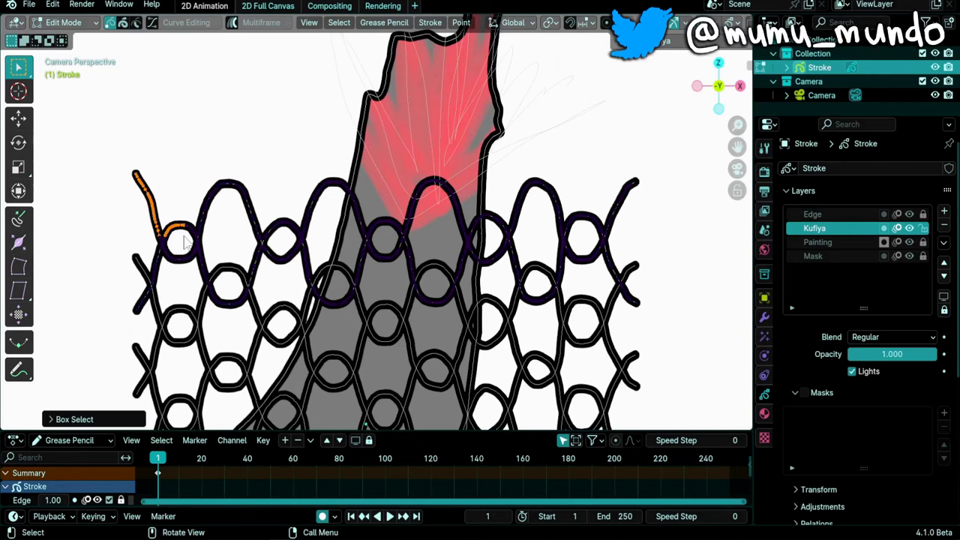
key(l)
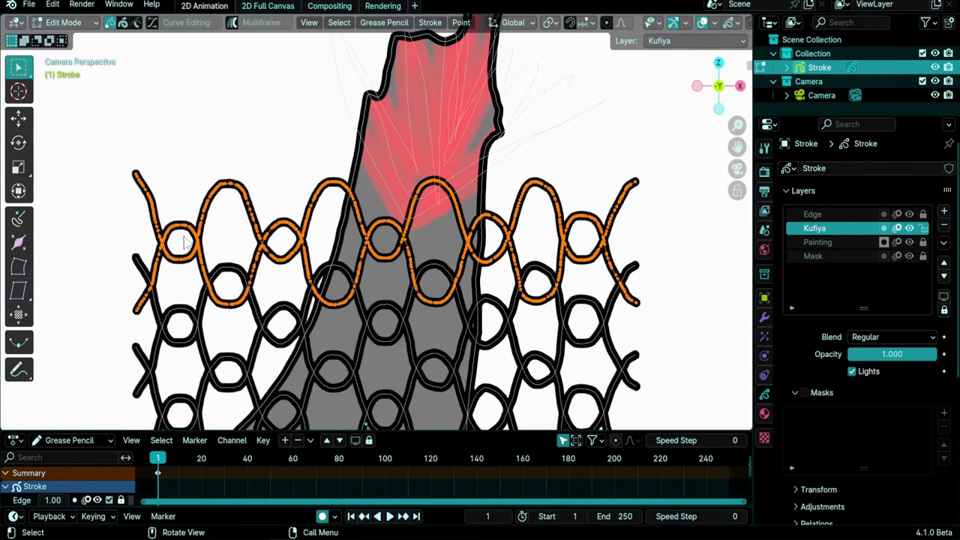
scroll(195, 244, down, 3)
key(g)
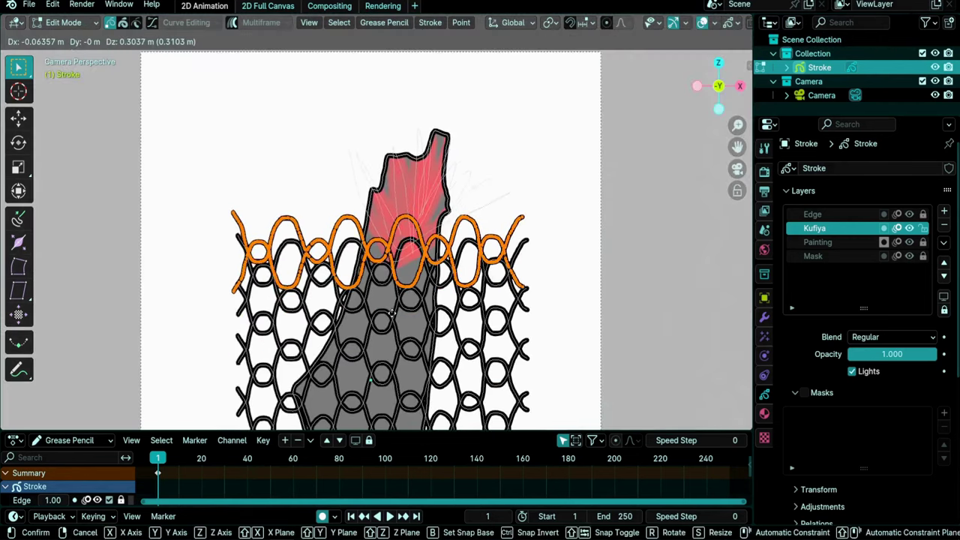
key(z)
click(402, 309)
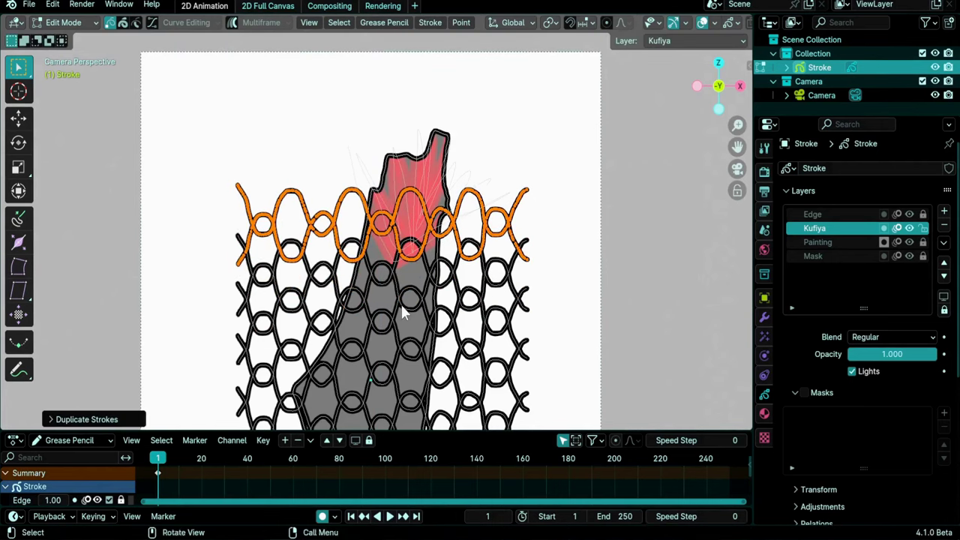
key(shift+r)
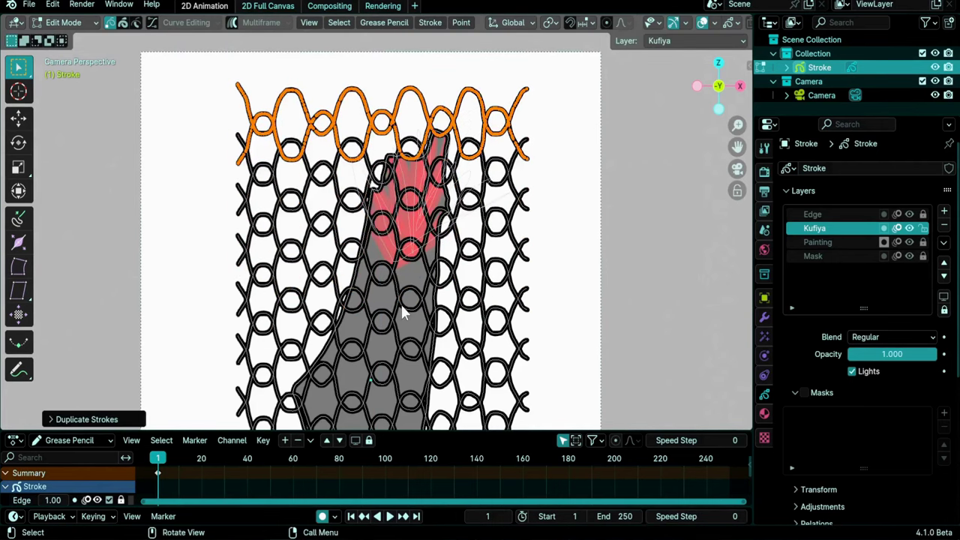
scroll(400, 302, down, 4)
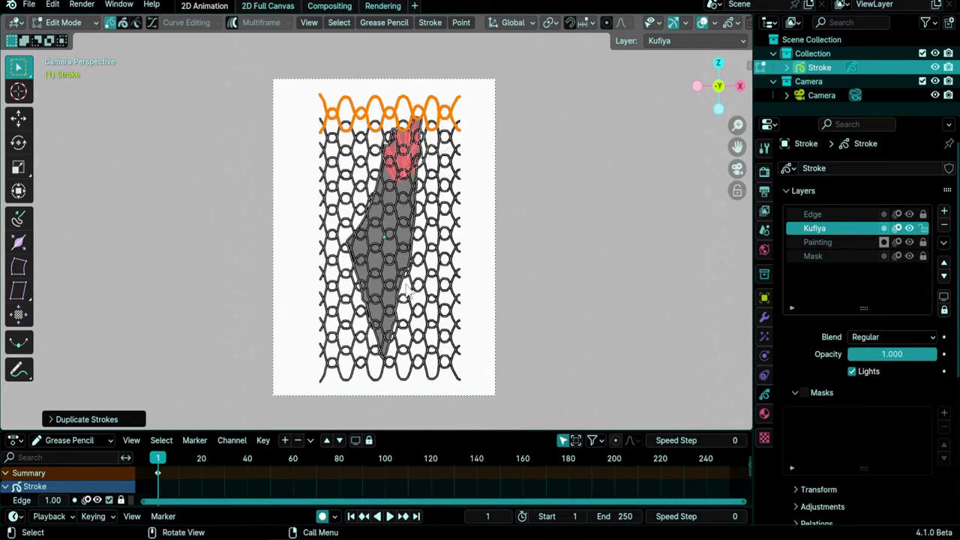
- Select all strokes of the wave pattern and thin them with Shrink/Fatten to about 0.59
scroll(427, 303, up, 4)
key(a)
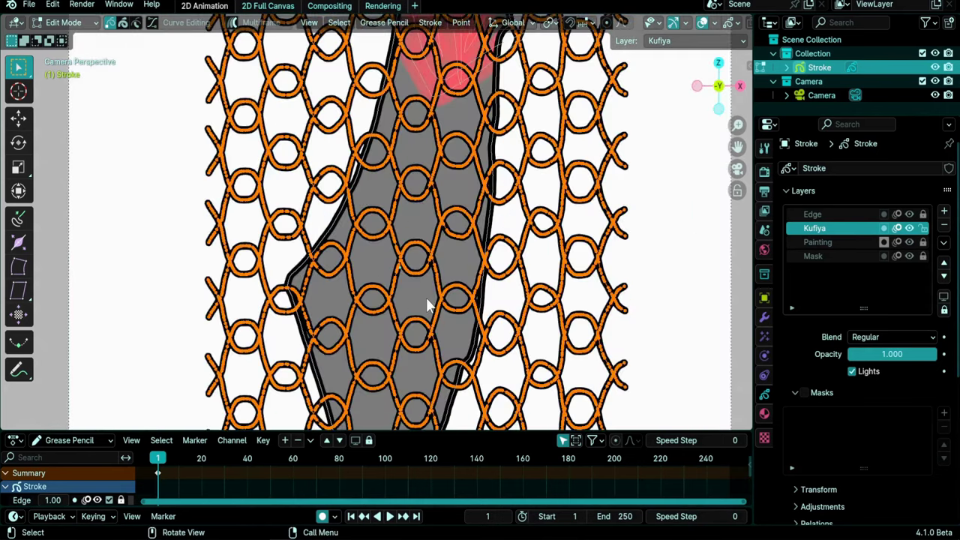
key(alt+a)
scroll(429, 305, down, 4)
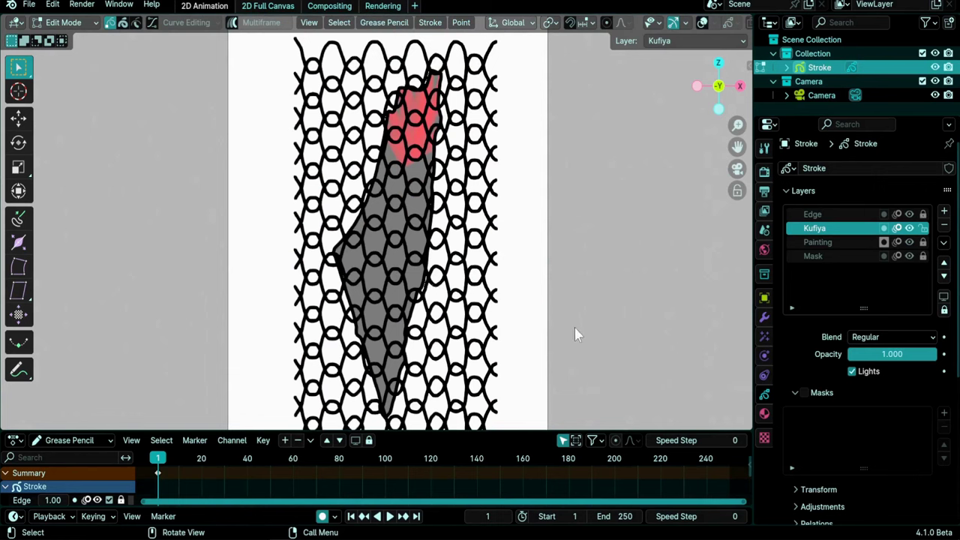
key(alt+s)
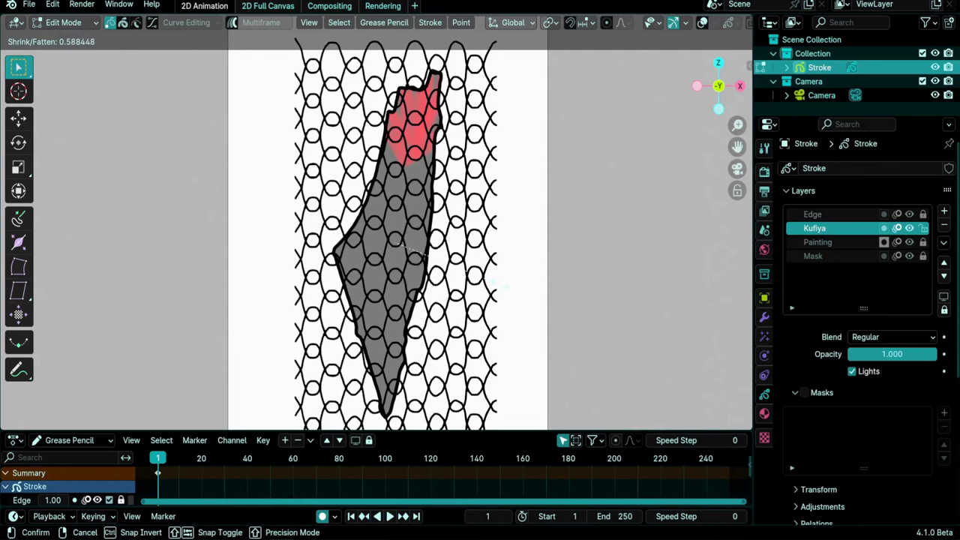
click(499, 285)
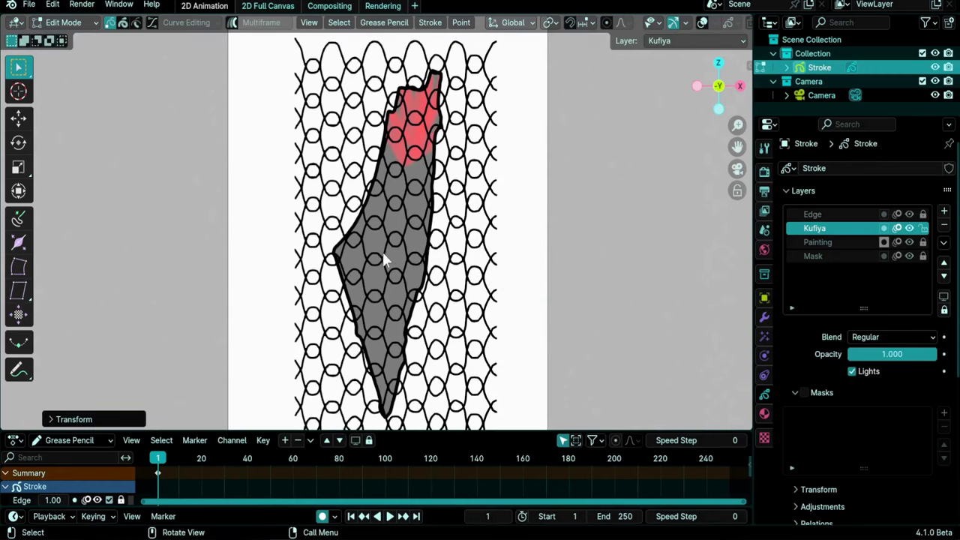
- Switch to Draw Mode and set up the Fill tool with the Solid Fill material and black colour
key(ctrl+Tab)
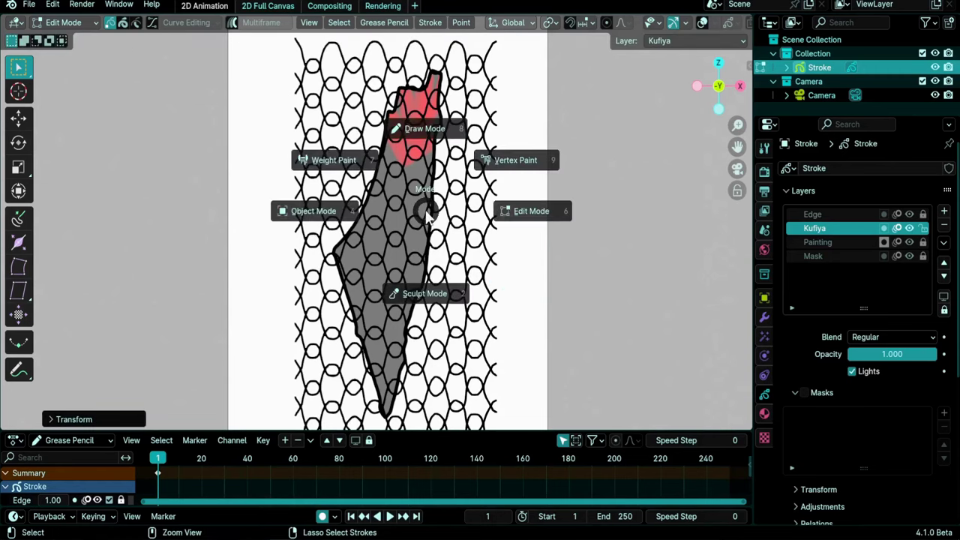
click(426, 152)
click(19, 120)
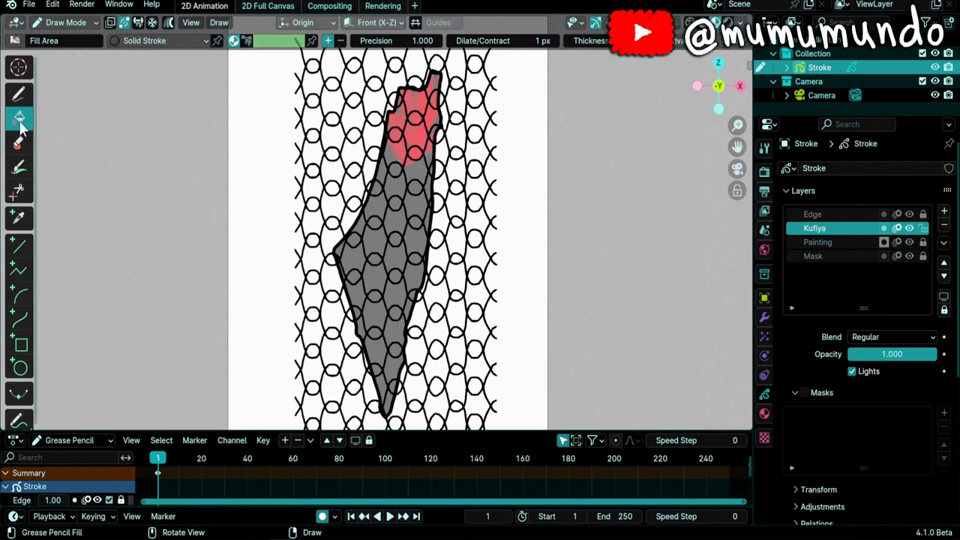
click(159, 41)
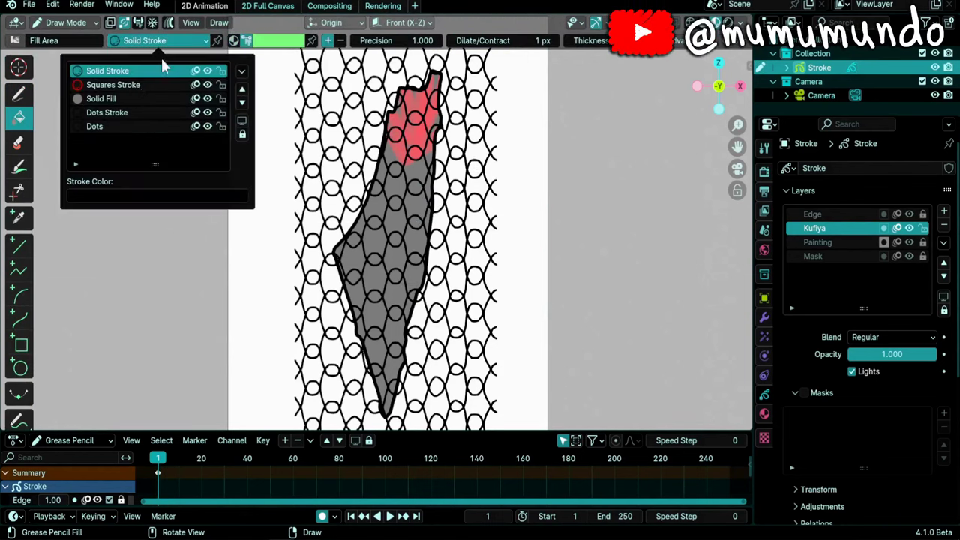
click(129, 96)
click(276, 41)
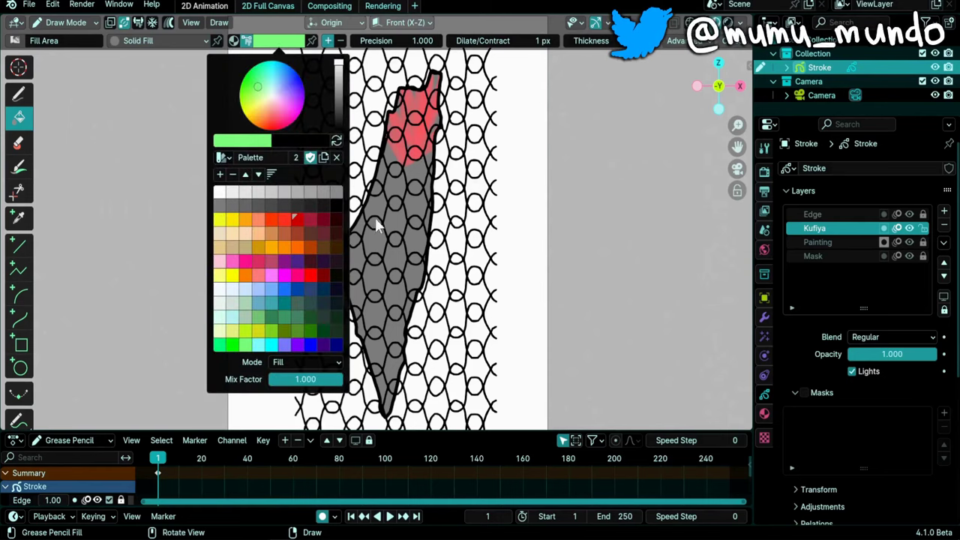
click(338, 203)
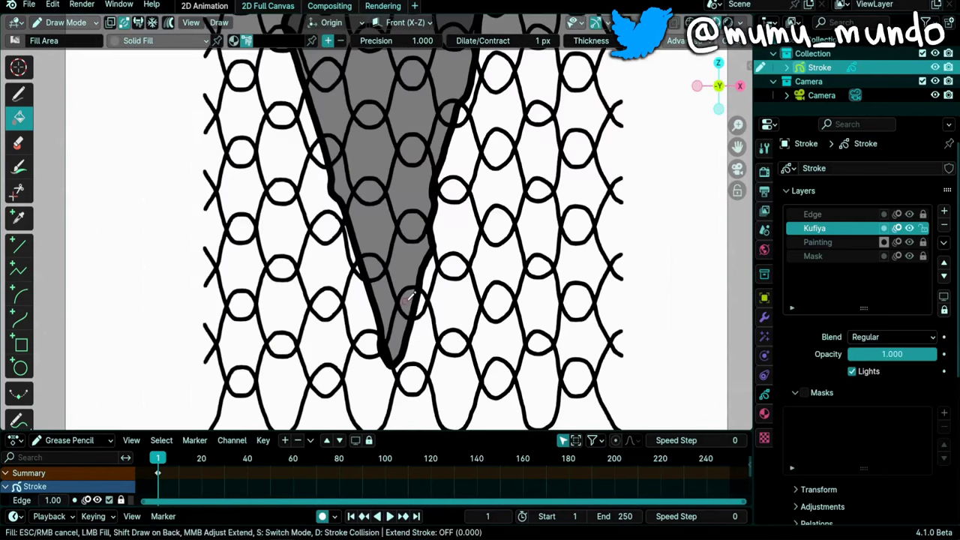
click(414, 307)
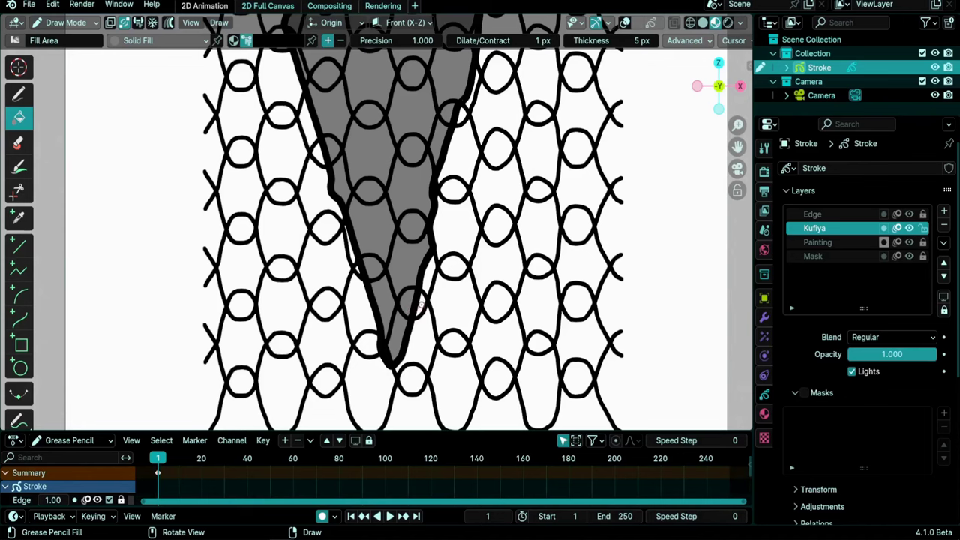
- Turn off the Fill tool's Visual Aids and change its Layers setting so the map outline does not bound the fills
click(685, 41)
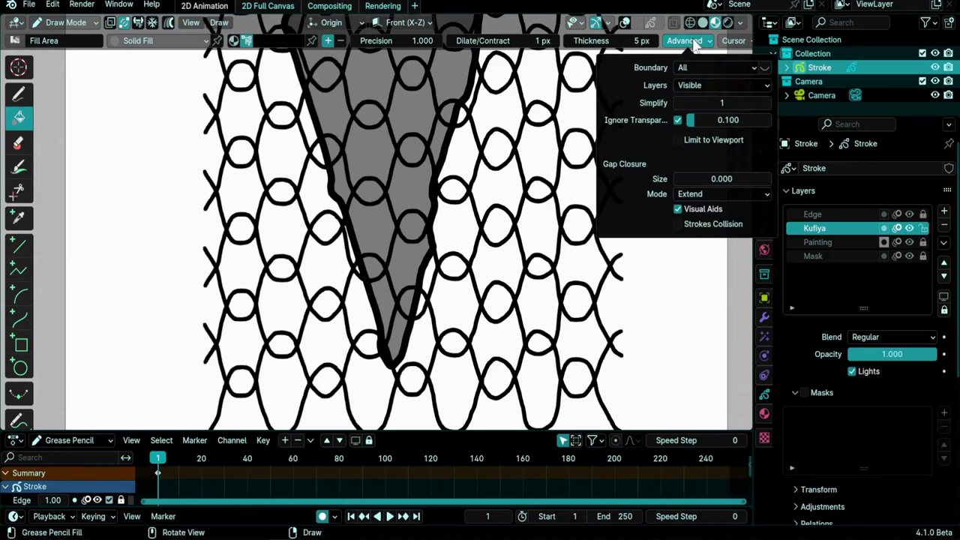
click(677, 211)
click(697, 84)
click(697, 116)
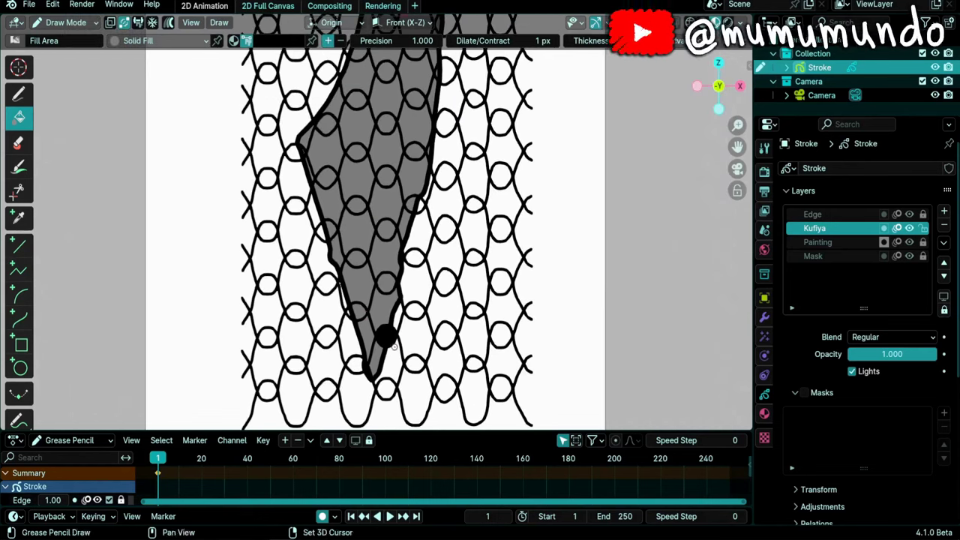
- Fill the small loops of the wave pattern that lie inside or across the map outline with black
click(386, 283)
click(356, 257)
click(386, 230)
click(326, 230)
click(357, 204)
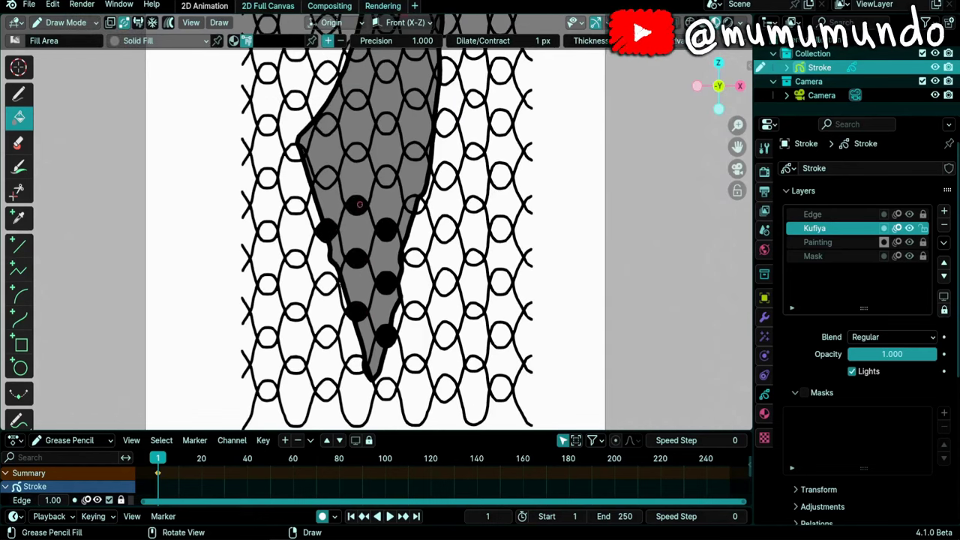
click(415, 204)
click(386, 176)
click(326, 176)
scroll(424, 148, down, 5)
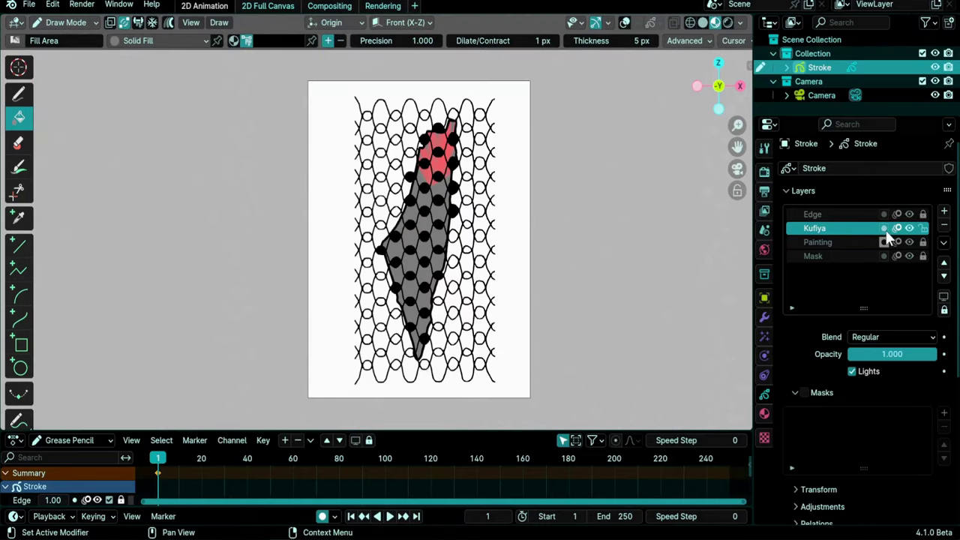
- Enable masking on the Kufiya layer and add the Mask layer as its mask
click(884, 229)
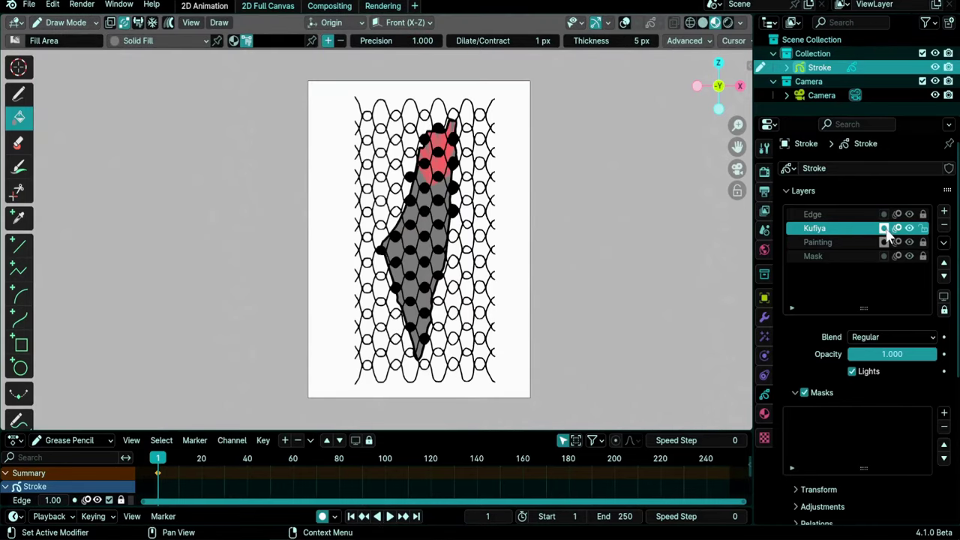
click(943, 415)
click(897, 428)
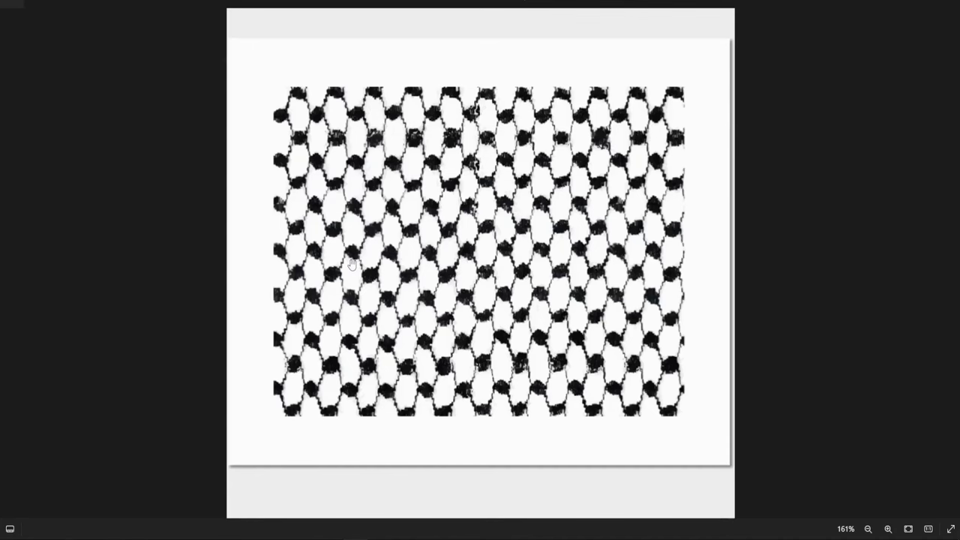
- Add a Noise modifier to the Stroke object, limit its influence to the Kufiya layer, and play the animation
scroll(351, 264, up, 4)
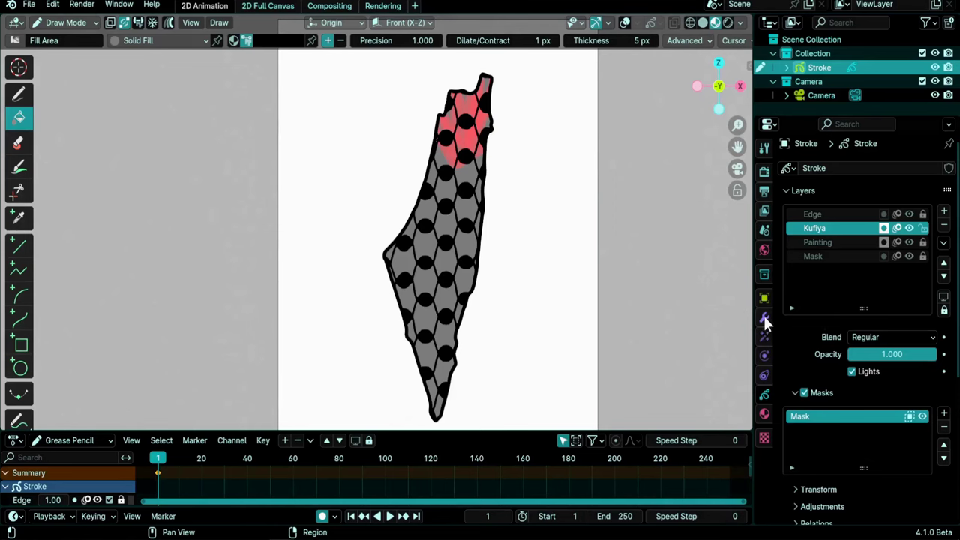
click(764, 315)
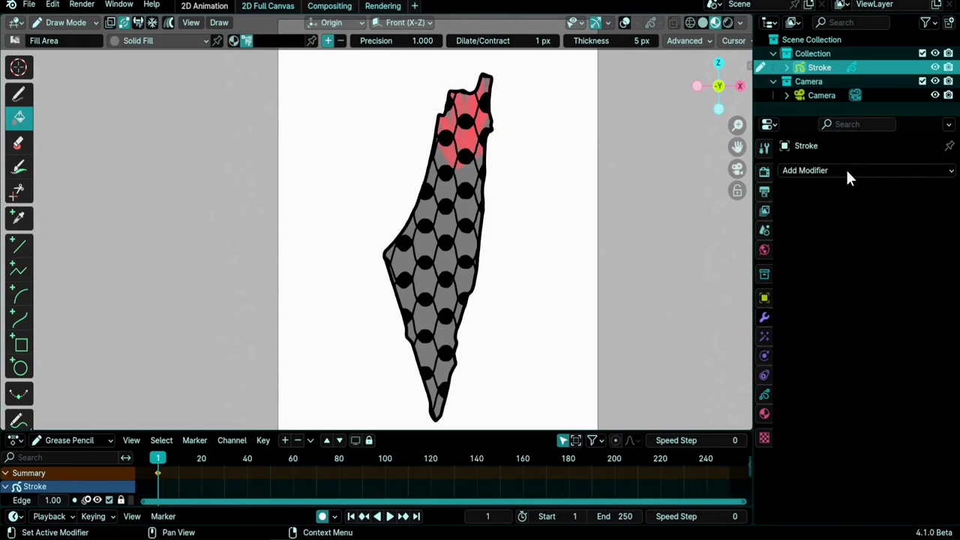
click(846, 170)
click(810, 253)
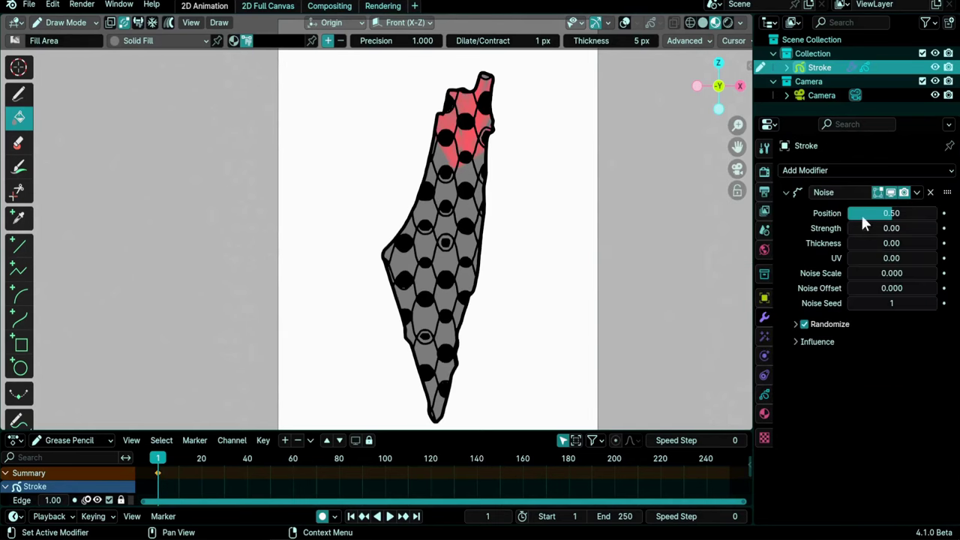
click(799, 342)
click(872, 362)
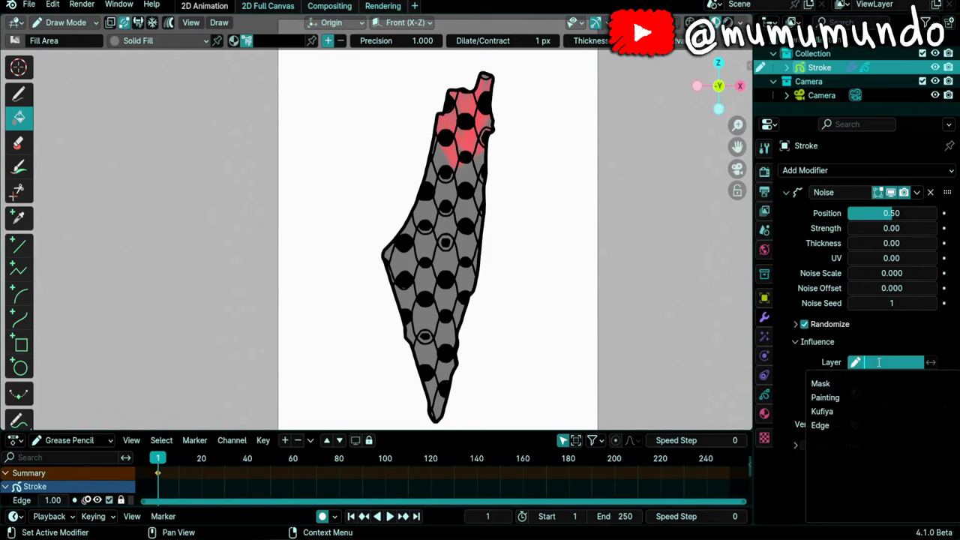
click(823, 412)
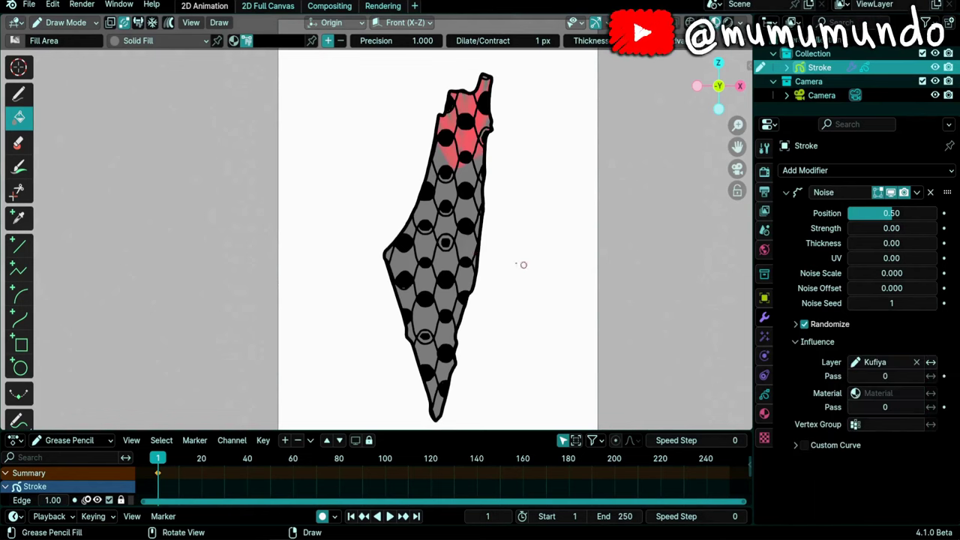
key(space)
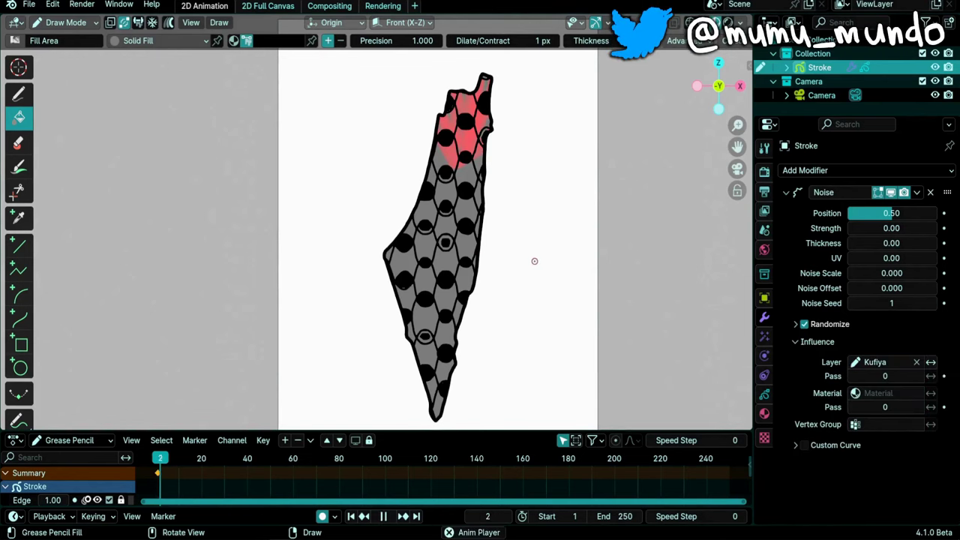
- Stop playback and set the Noise modifier's Position to 0.25 and Noise Scale to 0.900
key(space)
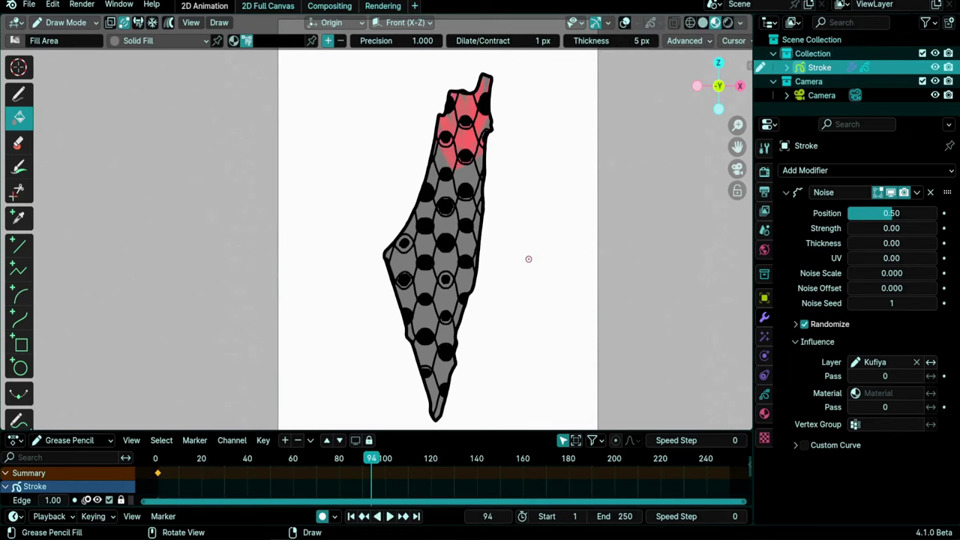
mouse_move(891, 213)
mouse_down()
mouse_move(849, 213)
mouse_move(875, 213)
mouse_up()
drag(860, 277, 904, 277)
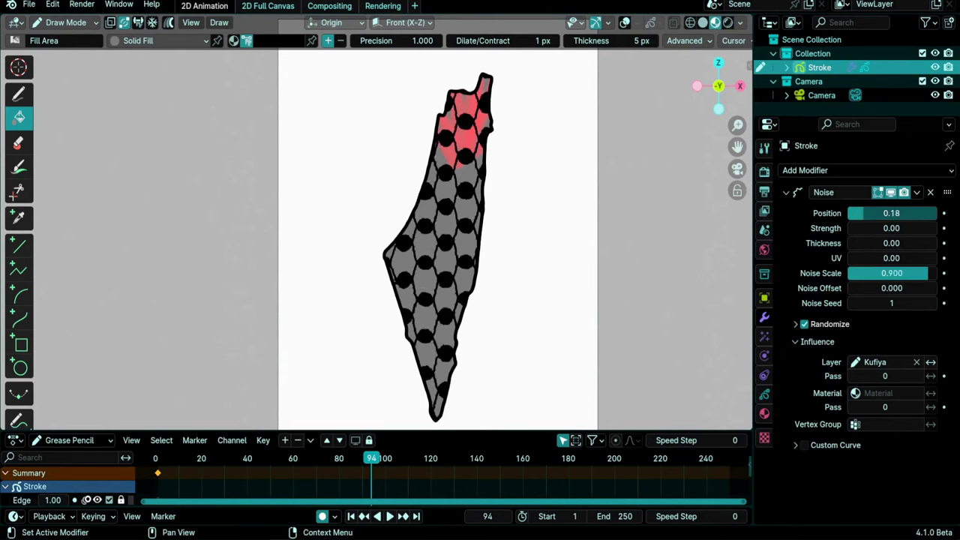
scroll(496, 248, up, 3)
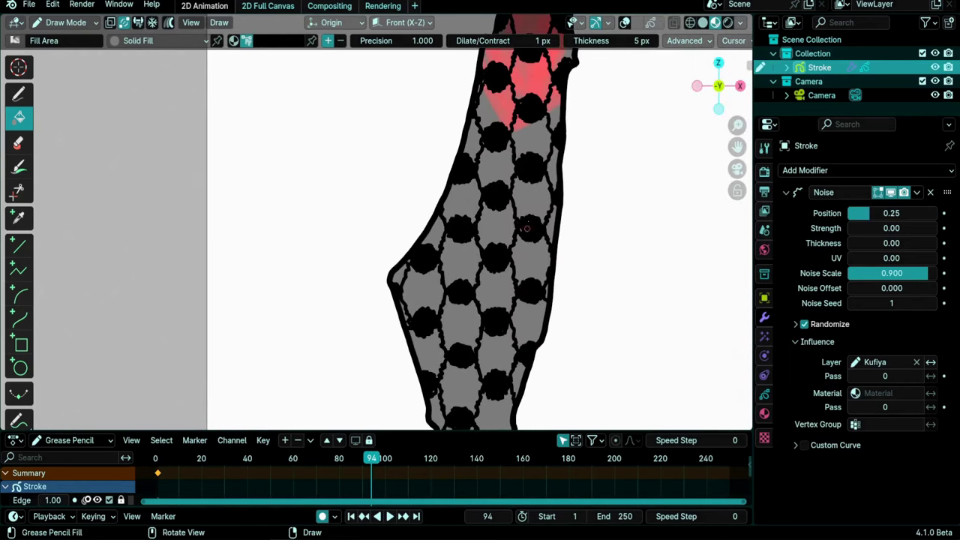
- Add a Subdivide modifier to the Stroke object, collapse it, and move it above the Noise modifier
click(816, 173)
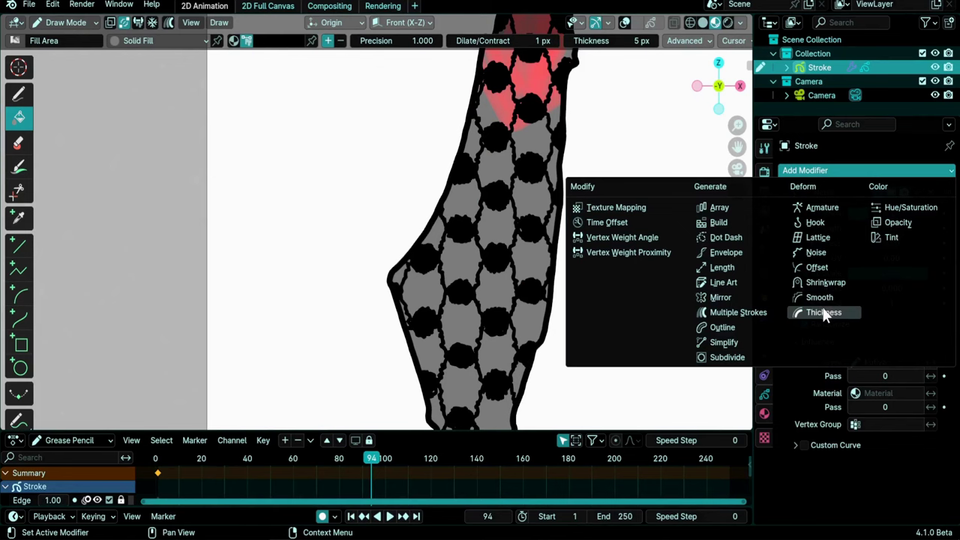
click(724, 357)
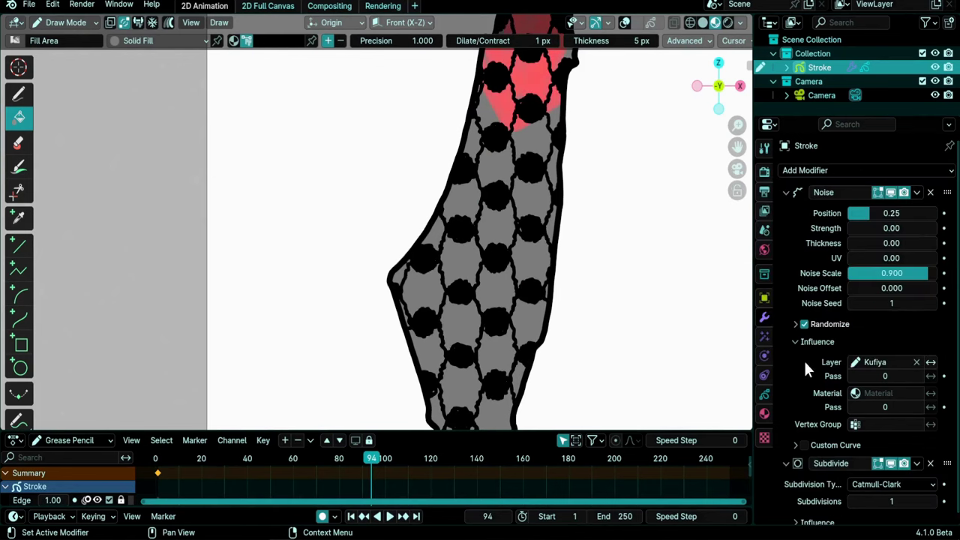
click(786, 462)
drag(947, 465, 936, 196)
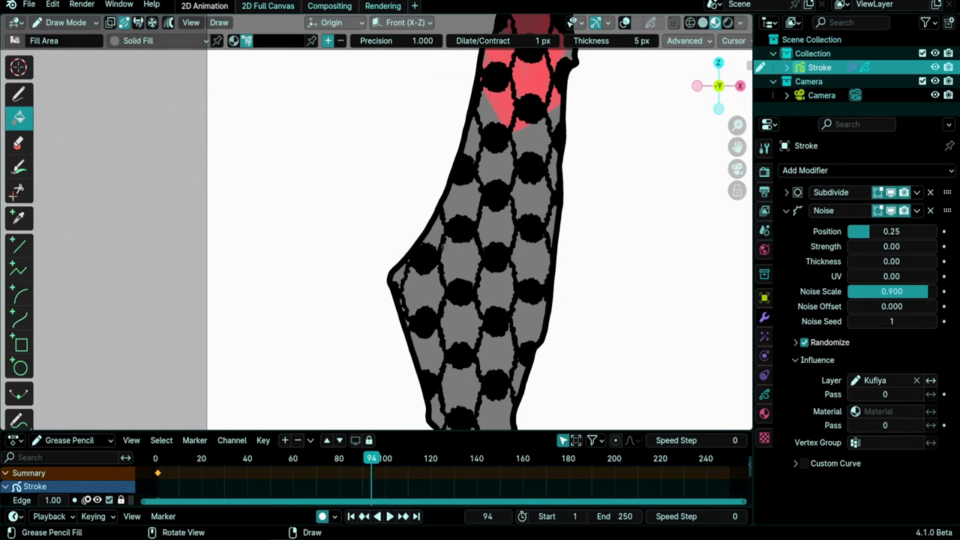
scroll(443, 308, down, 1)
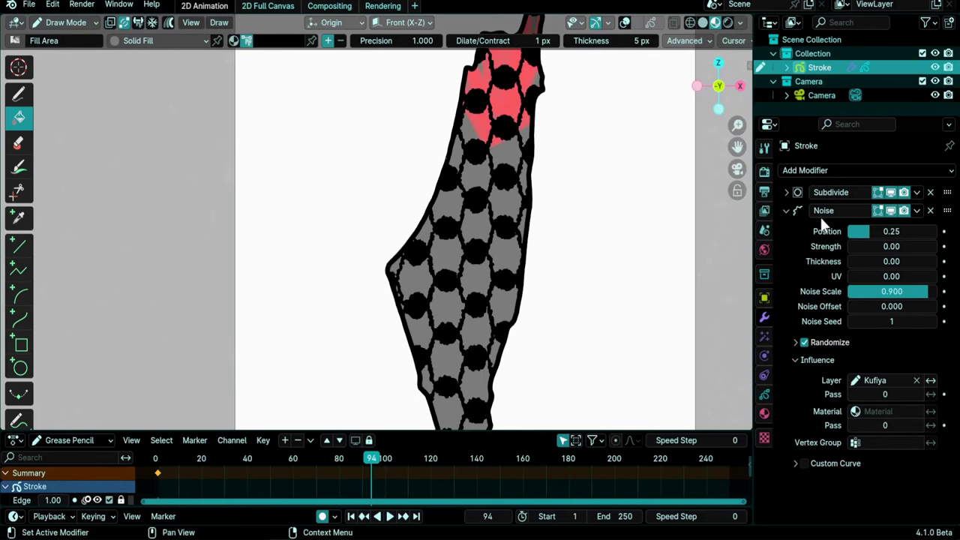
- Refine the Noise modifier with Position 0.28, Thickness 0.30 and Noise Scale 0.550
drag(864, 234, 867, 234)
drag(923, 295, 910, 292)
mouse_move(854, 261)
mouse_down()
mouse_move(913, 261)
mouse_move(881, 261)
mouse_up()
drag(910, 291, 896, 291)
scroll(485, 266, down, 3)
scroll(485, 273, up, 1)
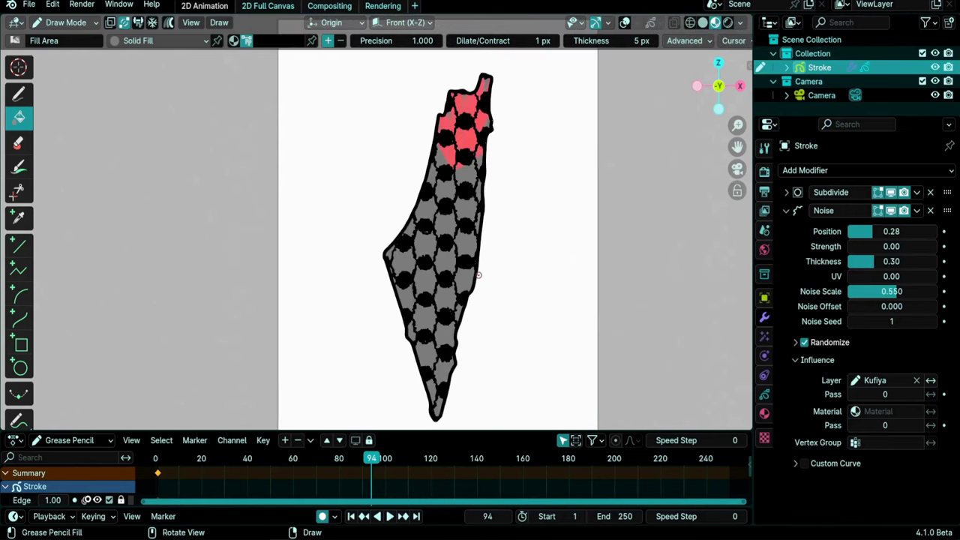
- Lower the Kufiya layer's opacity to 0.867 and play the animation
click(764, 393)
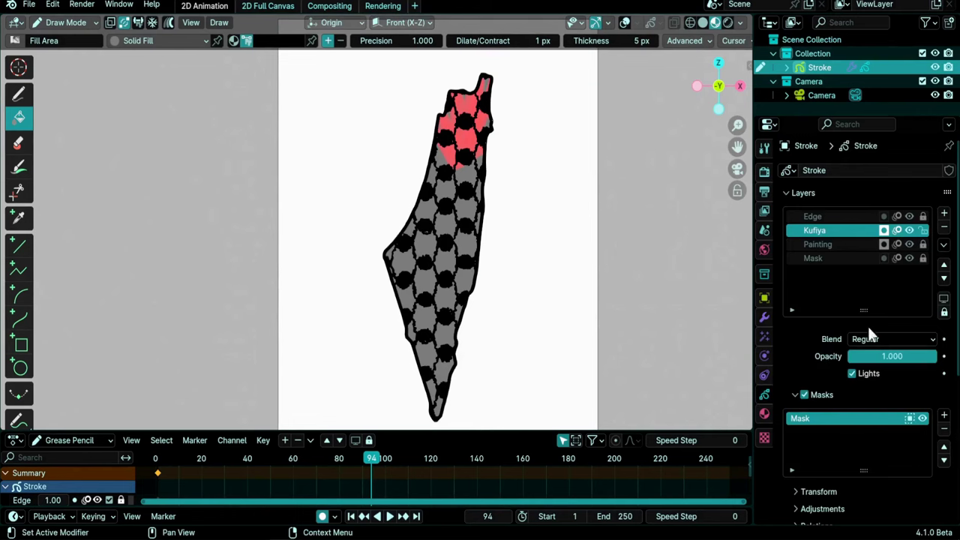
drag(870, 356, 926, 356)
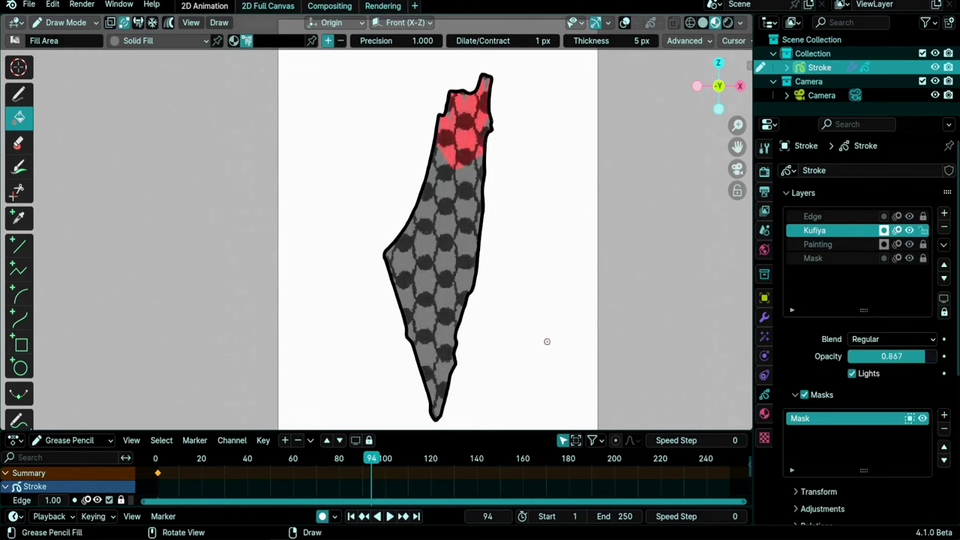
key(space)
key(space)
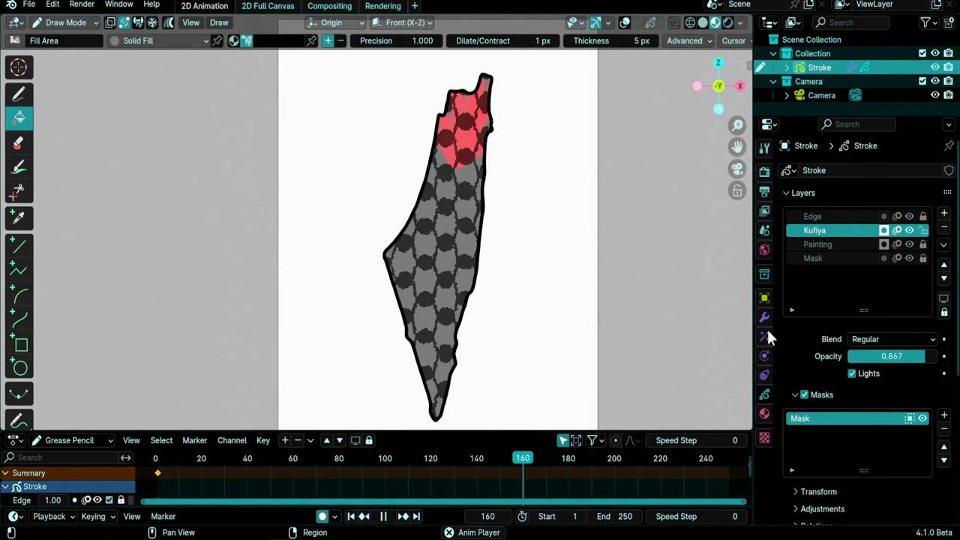
- Turn off the Noise modifier's Randomize option, check the playback, and open the Subdivide modifier's options
click(764, 316)
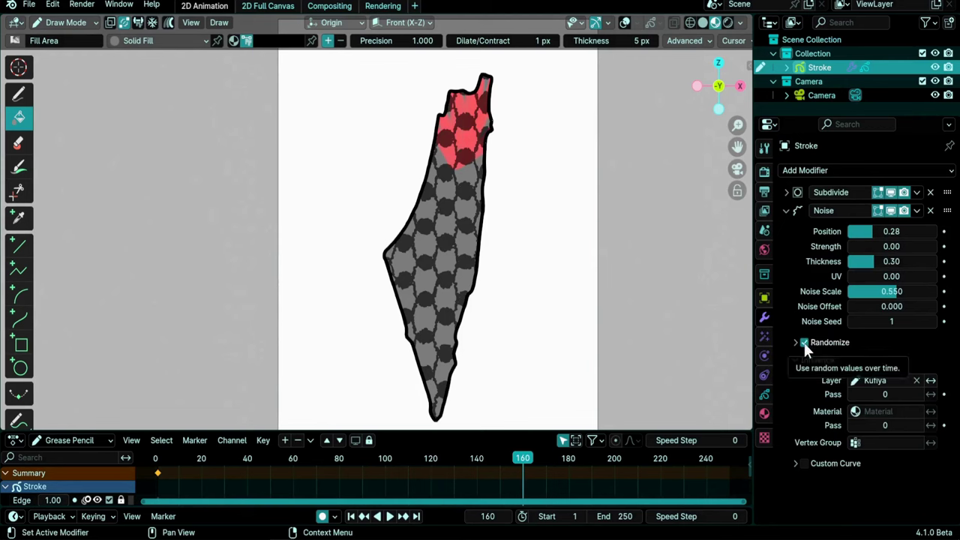
click(803, 343)
key(space)
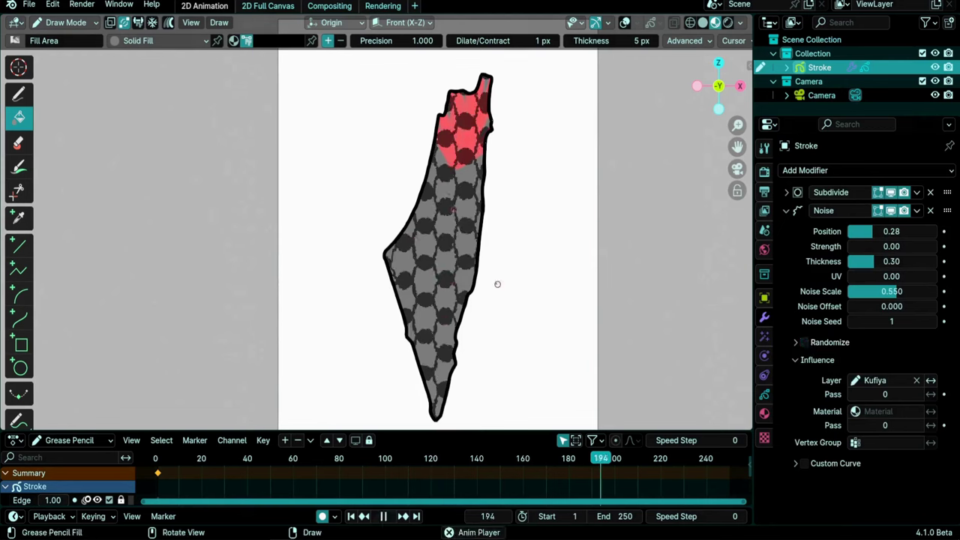
key(space)
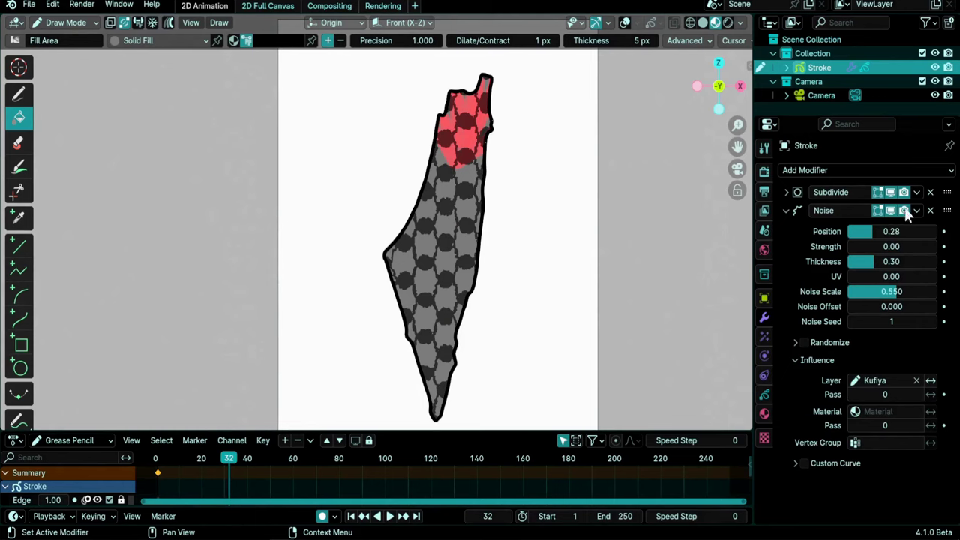
click(916, 192)
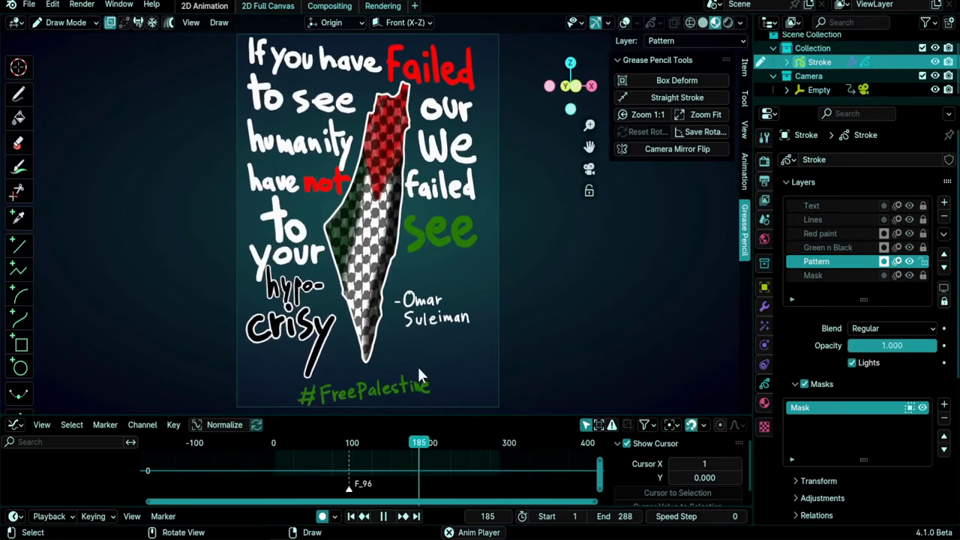
- Examine the outlined "hypocrisy" lettering in the finished poster file up close
scroll(316, 386, up, 1)
scroll(316, 380, up, 3)
shift+middle_drag(265, 374, 431, 208)
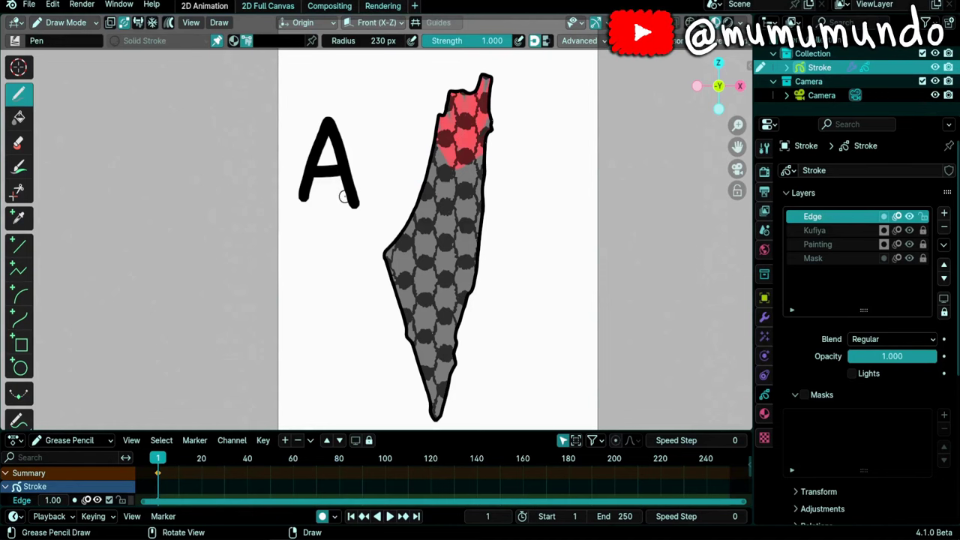
- Select all strokes of the letter A in Edit Mode and duplicate them in place
key(Tab)
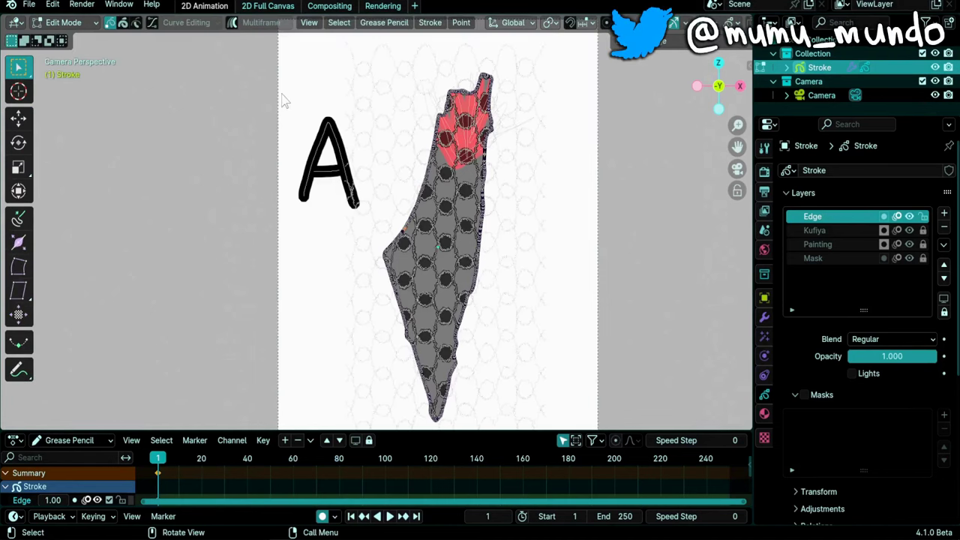
drag(281, 97, 364, 217)
scroll(326, 216, up, 2)
scroll(327, 215, up, 1)
shift+middle_drag(360, 152, 374, 248)
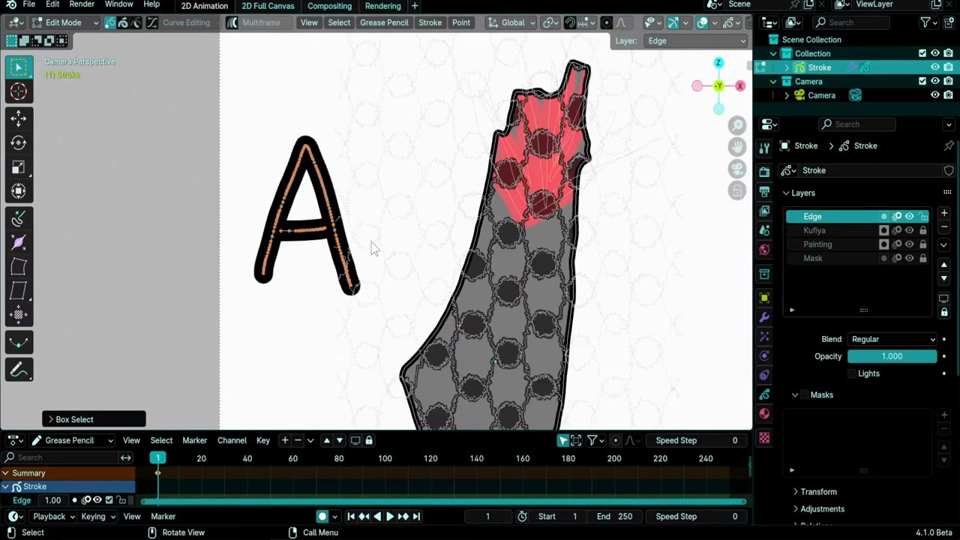
key(shift+d)
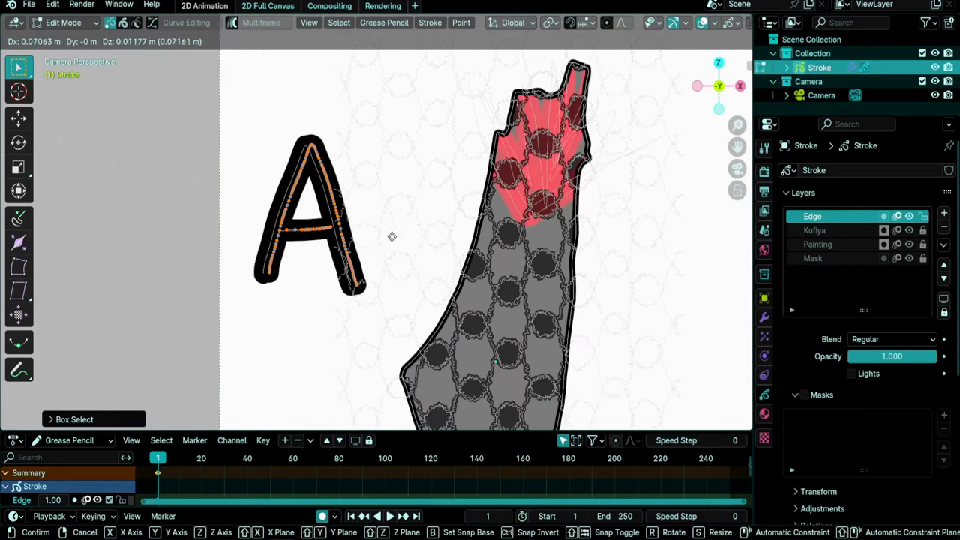
right_click(417, 239)
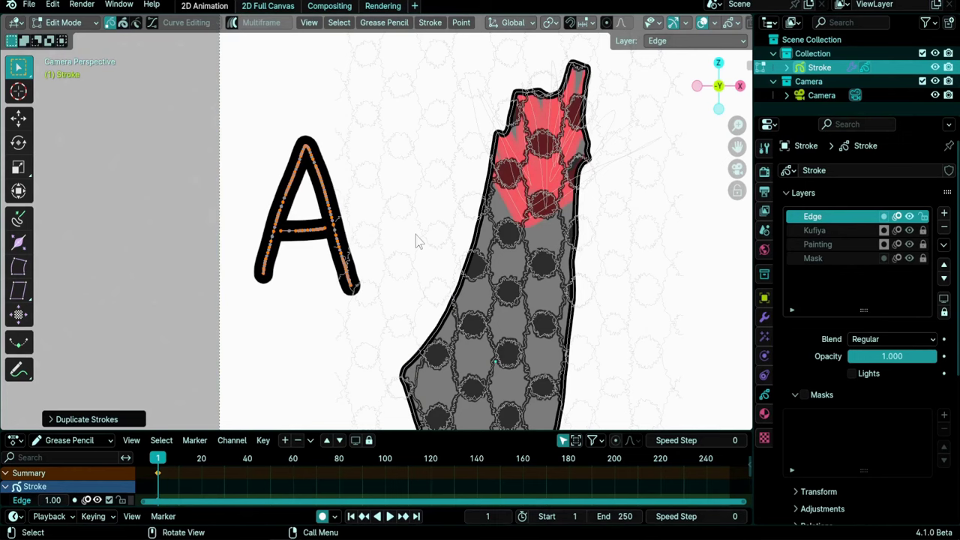
- In Vertex Paint mode, choose red, limit painting to the selected strokes, and set the duplicated A's color to red
key(ctrl+Tab)
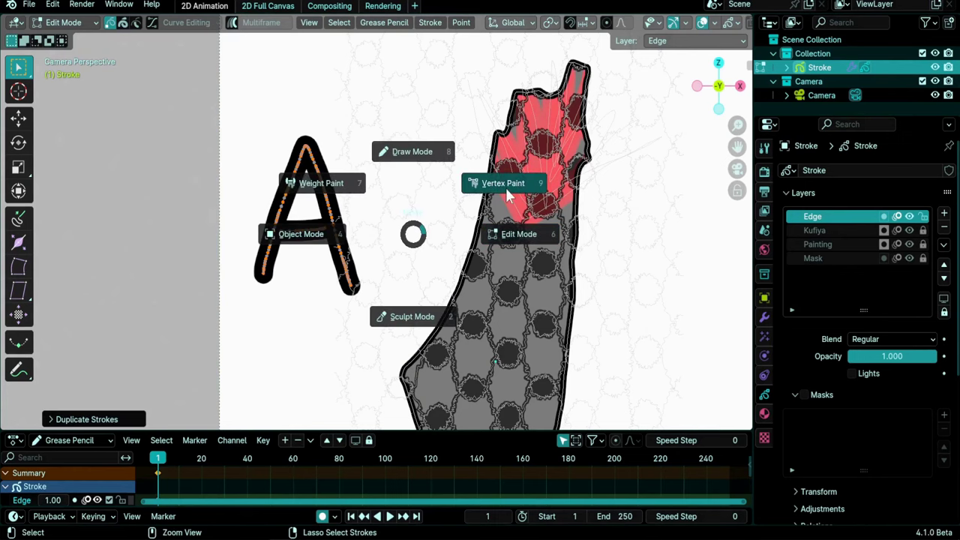
click(506, 187)
click(115, 43)
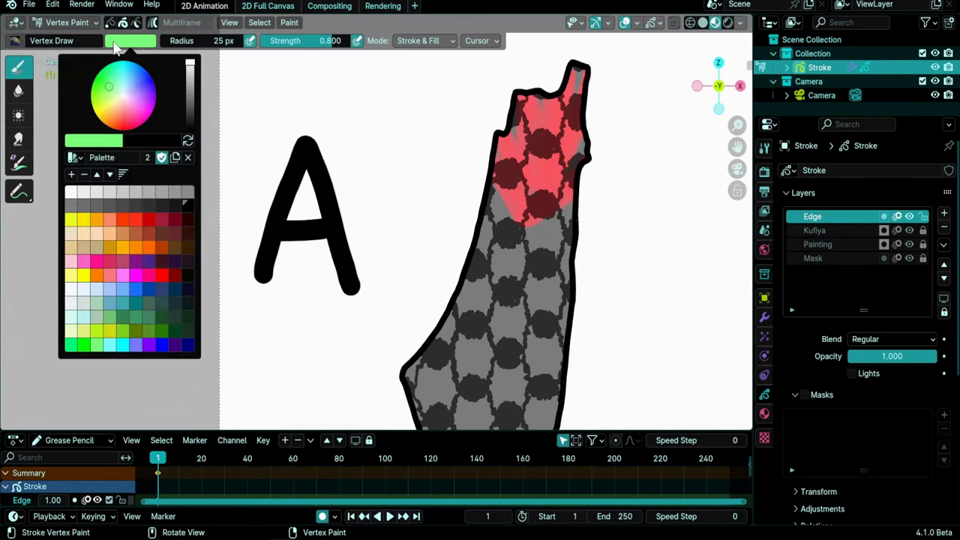
click(165, 276)
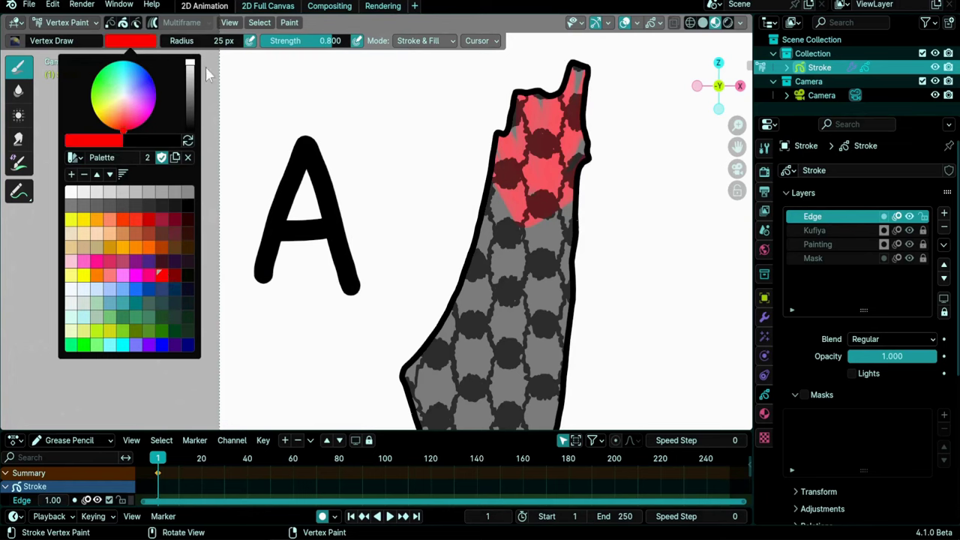
click(124, 23)
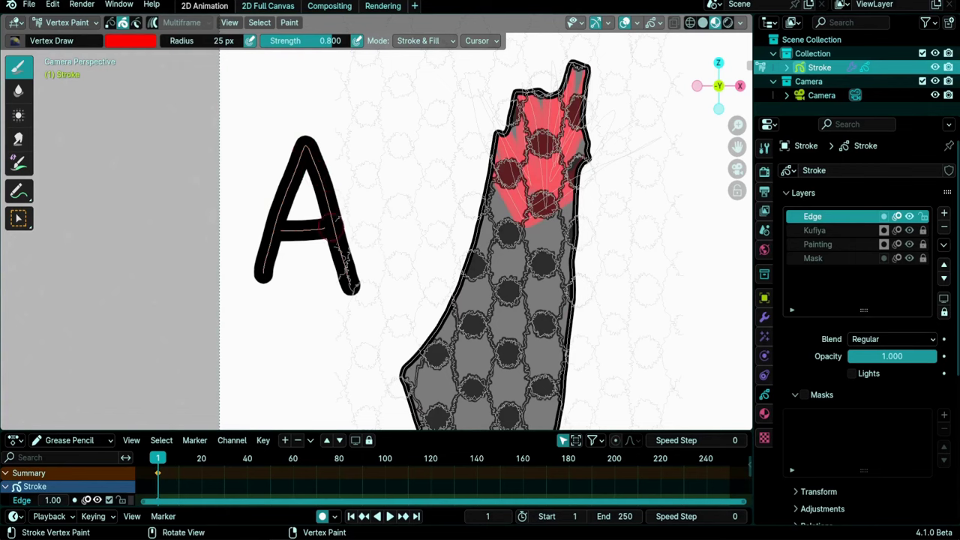
click(289, 23)
click(290, 37)
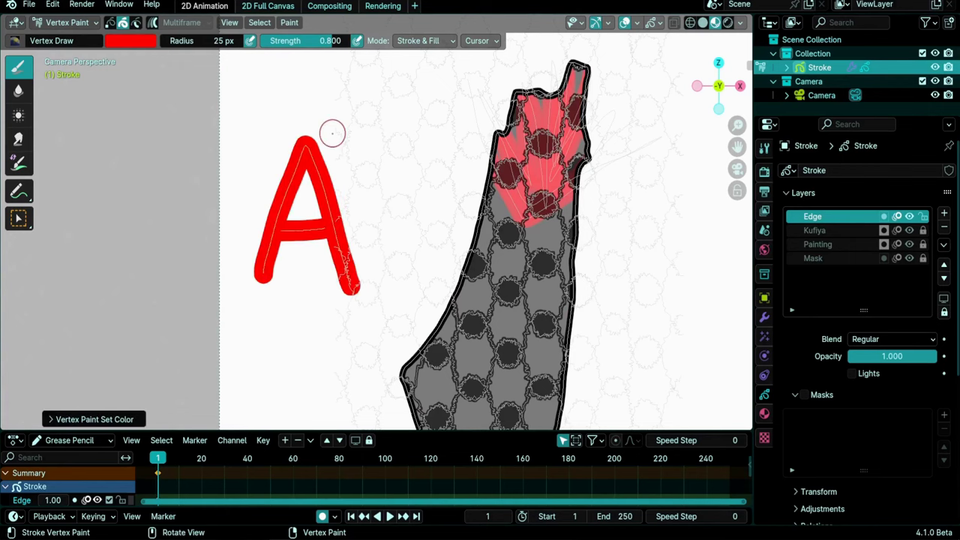
- Send the red duplicate of the A to the back and fatten its strokes about 1.6 times to form an outline
key(Tab)
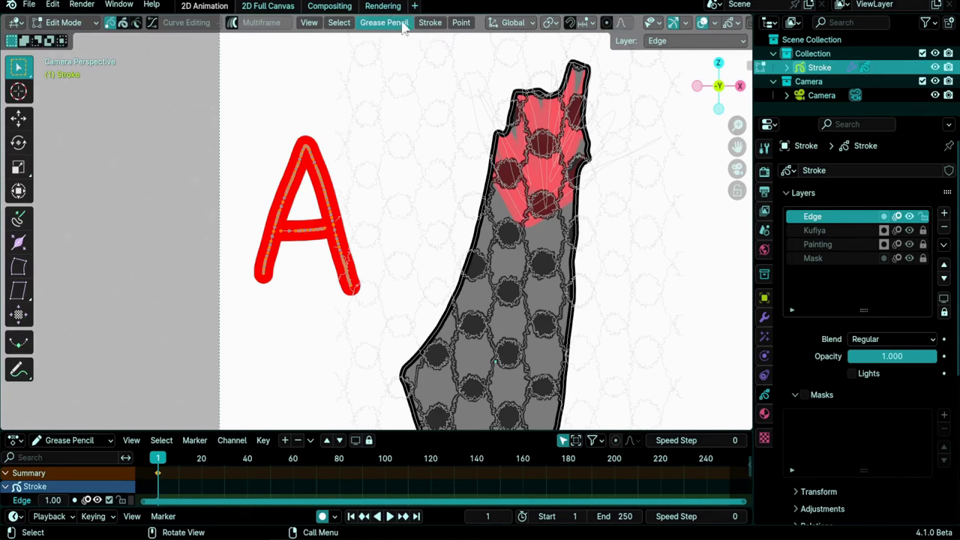
click(429, 22)
mouse_move(453, 159)
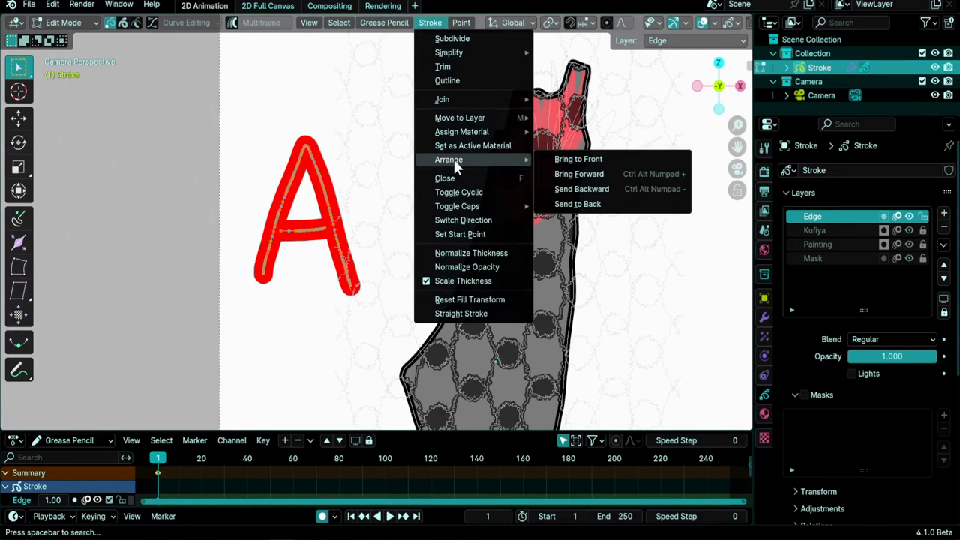
click(582, 209)
key(alt+s)
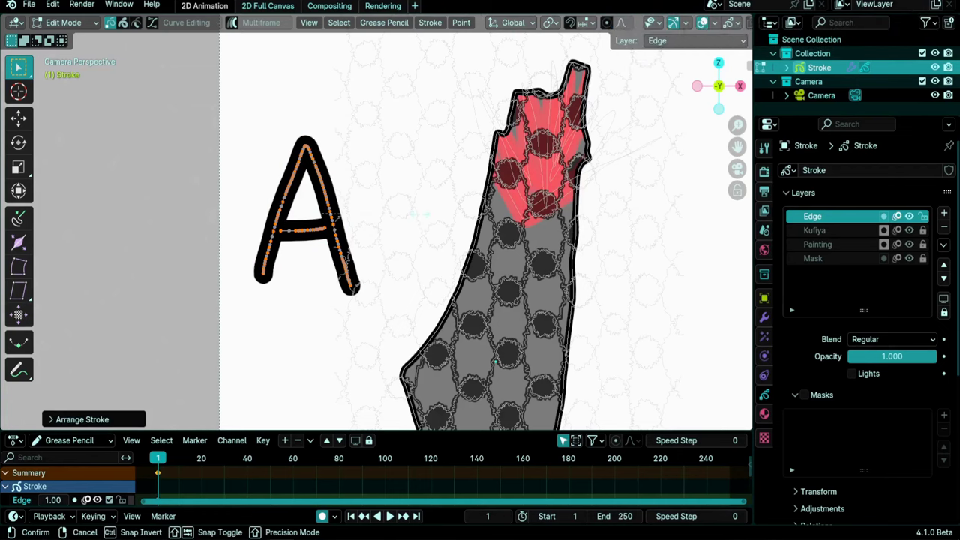
click(497, 245)
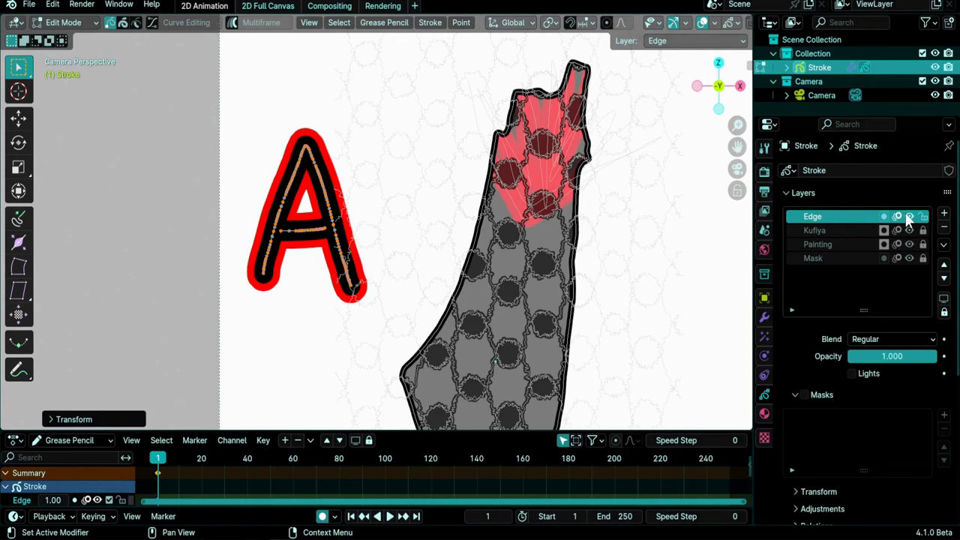
- Inspect the outlined letter A's strokes and points up close, and clear the selection
scroll(300, 244, up, 4)
shift+middle_drag(257, 223, 345, 235)
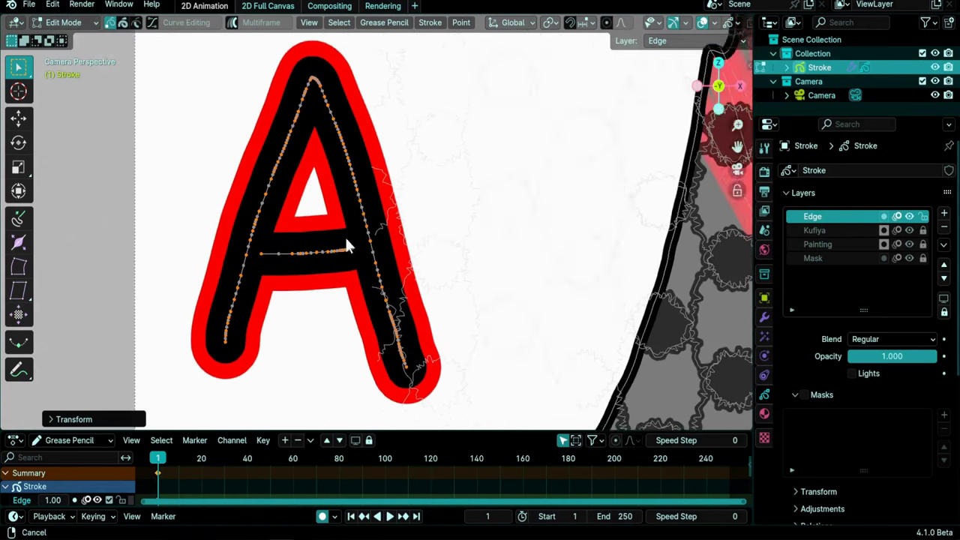
scroll(343, 230, up, 4)
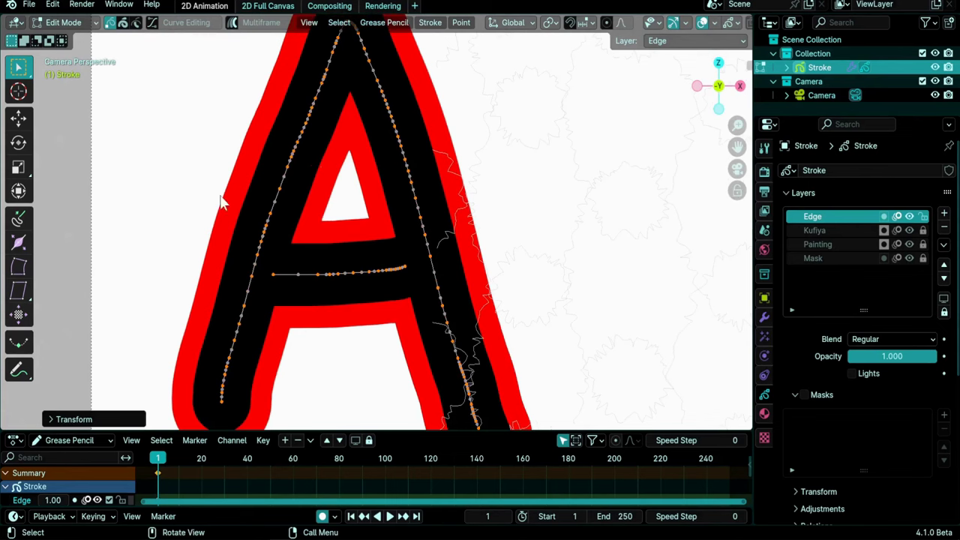
click(317, 274)
click(273, 249)
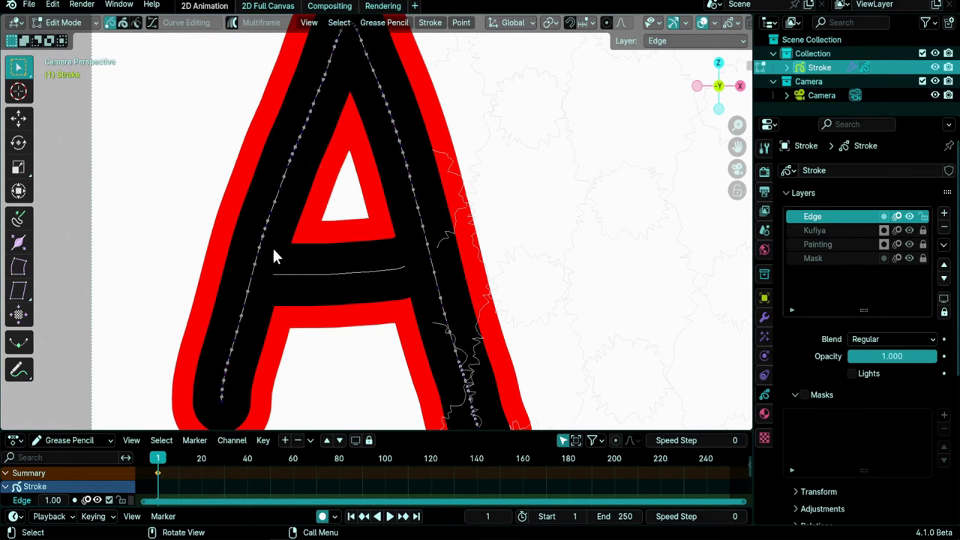
scroll(384, 273, down, 5)
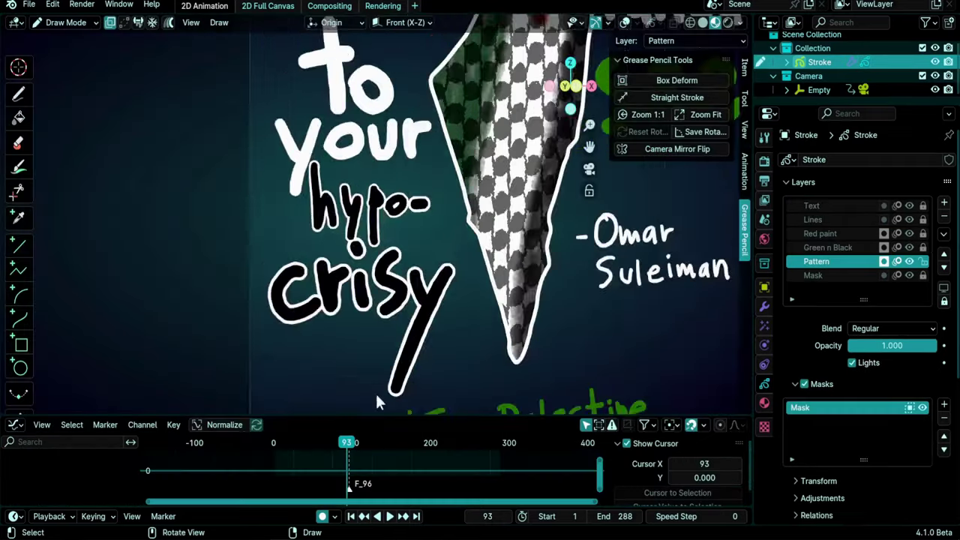
- Play the animation in the finished poster file to review the lettering and map
scroll(375, 391, down, 8)
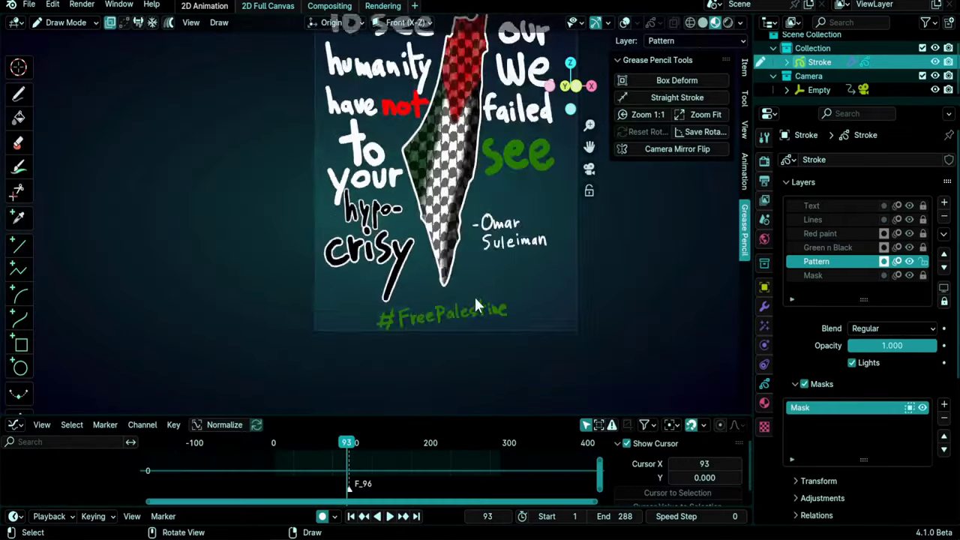
key(space)
scroll(564, 276, up, 1)
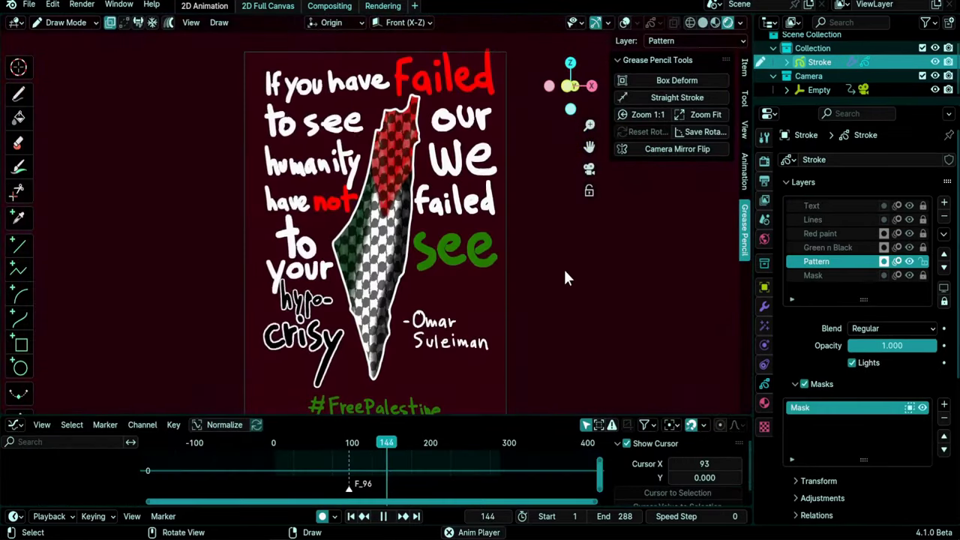